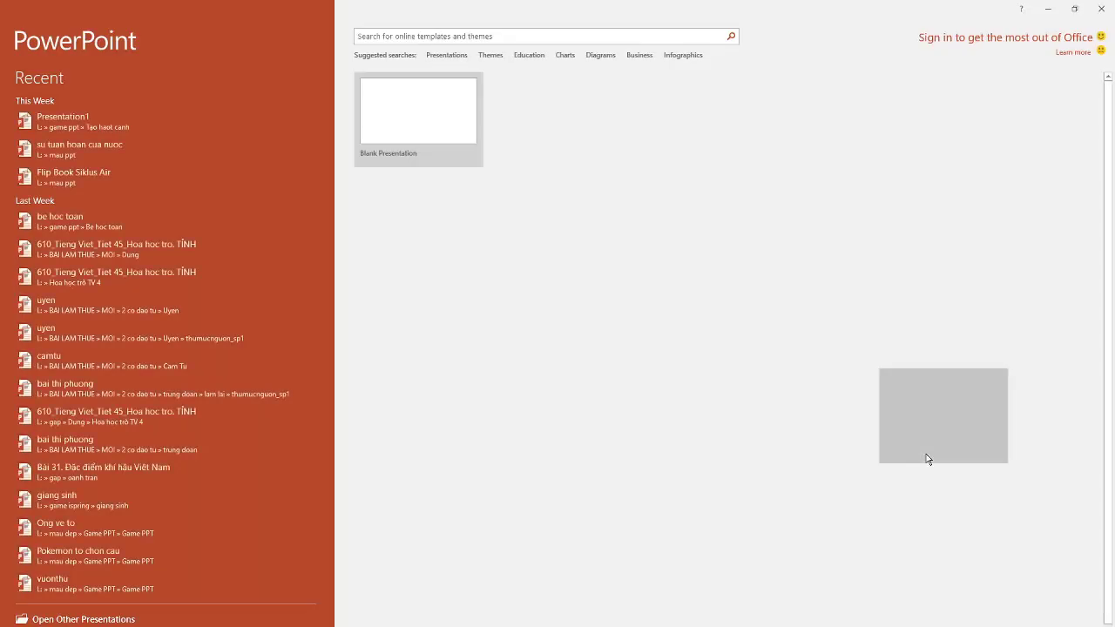
Step: Create a blank presentation and delete both the title and subtitle placeholders from the slide
{"action": "left_click", "coordinate": [418, 136]}
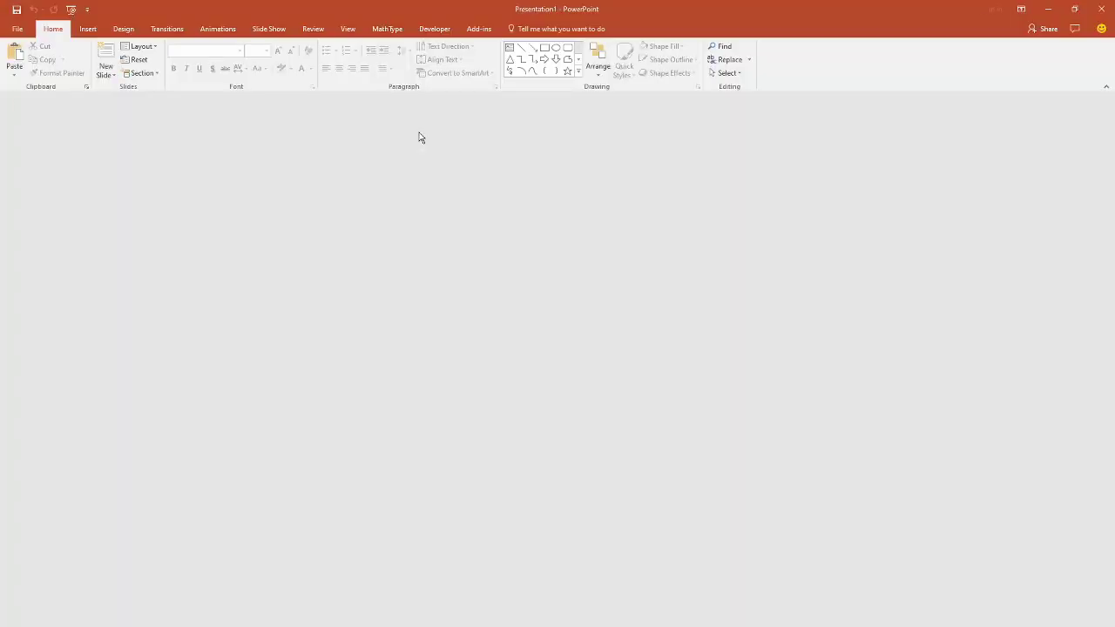
{"action": "left_click_drag", "start_coordinate": [317, 183], "coordinate": [1085, 564]}
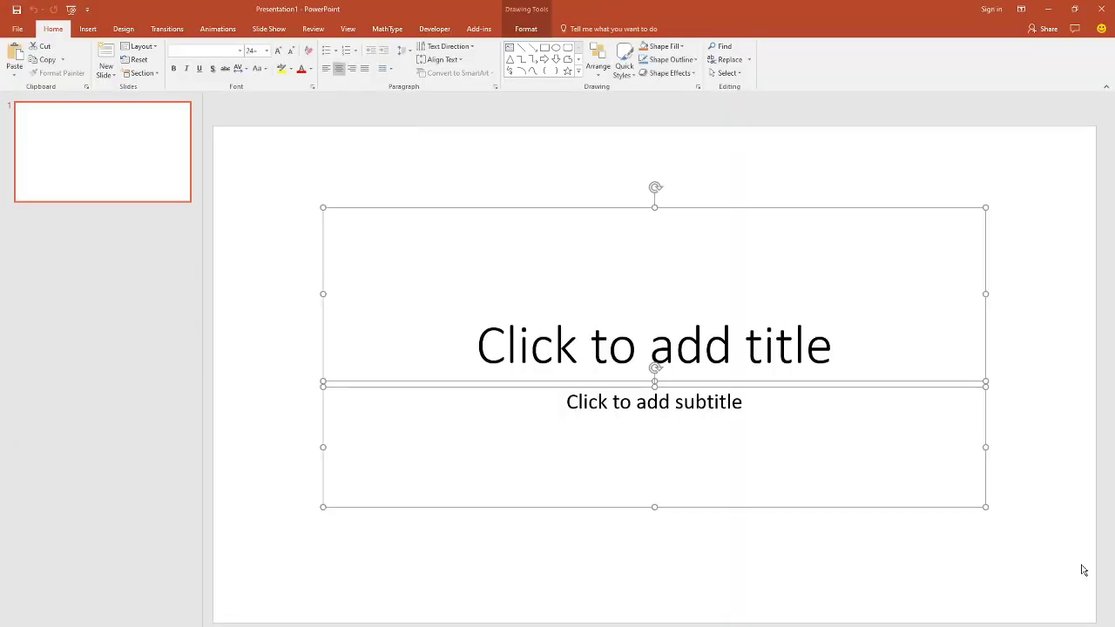
{"action": "key", "text": "Delete"}
Step: Set the slide background to a picture fill using the purple bokeh image 'd'
{"action": "right_click", "coordinate": [482, 226]}
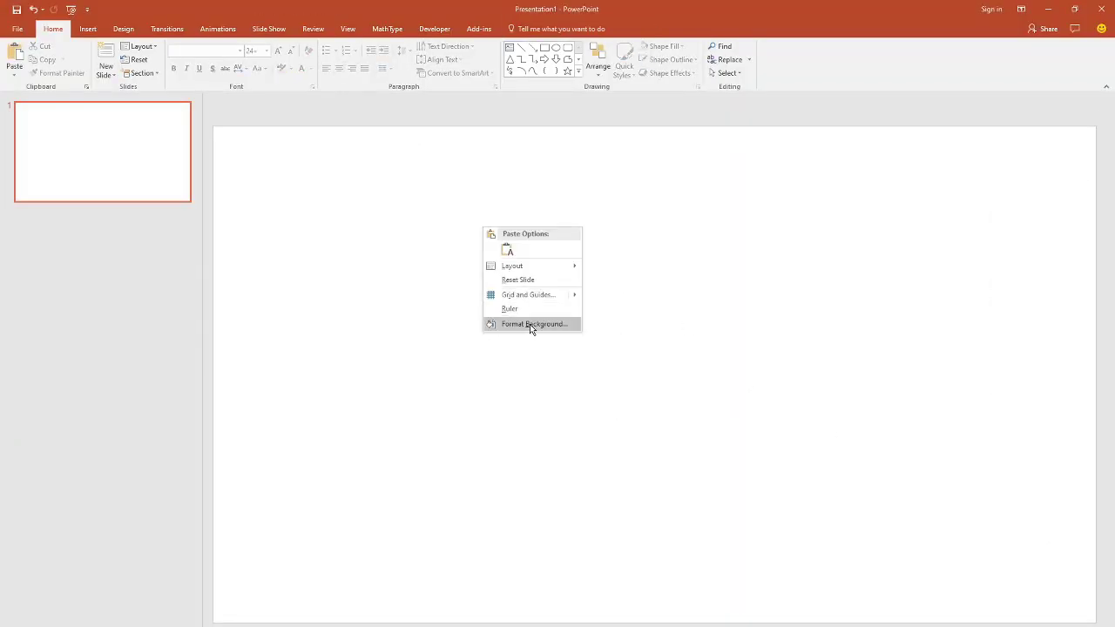
{"action": "left_click", "coordinate": [524, 324]}
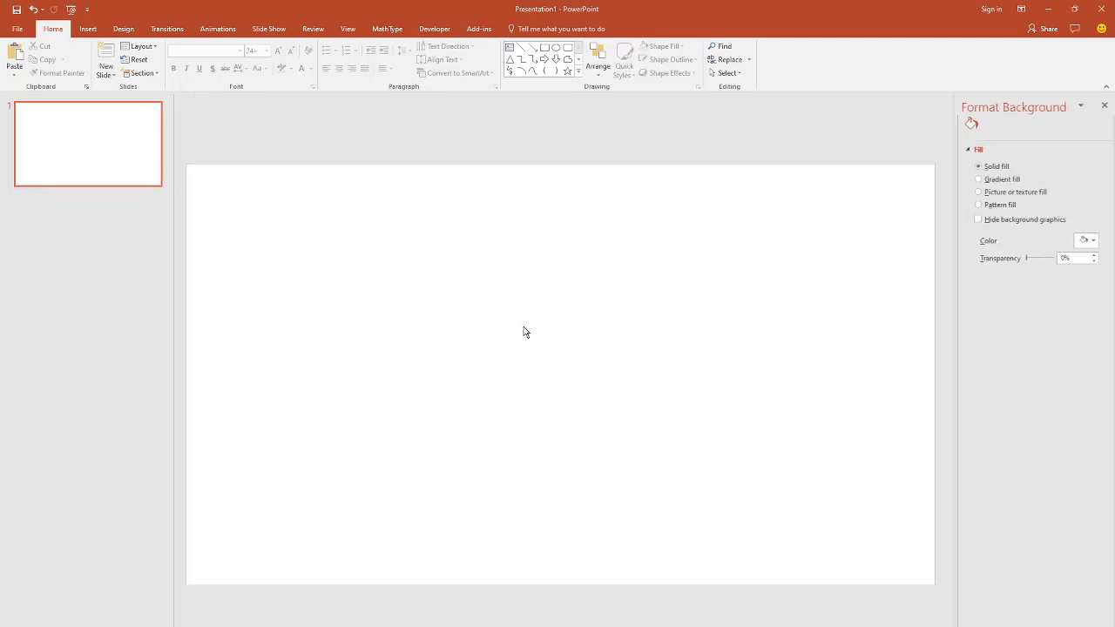
{"action": "left_click", "coordinate": [1006, 192]}
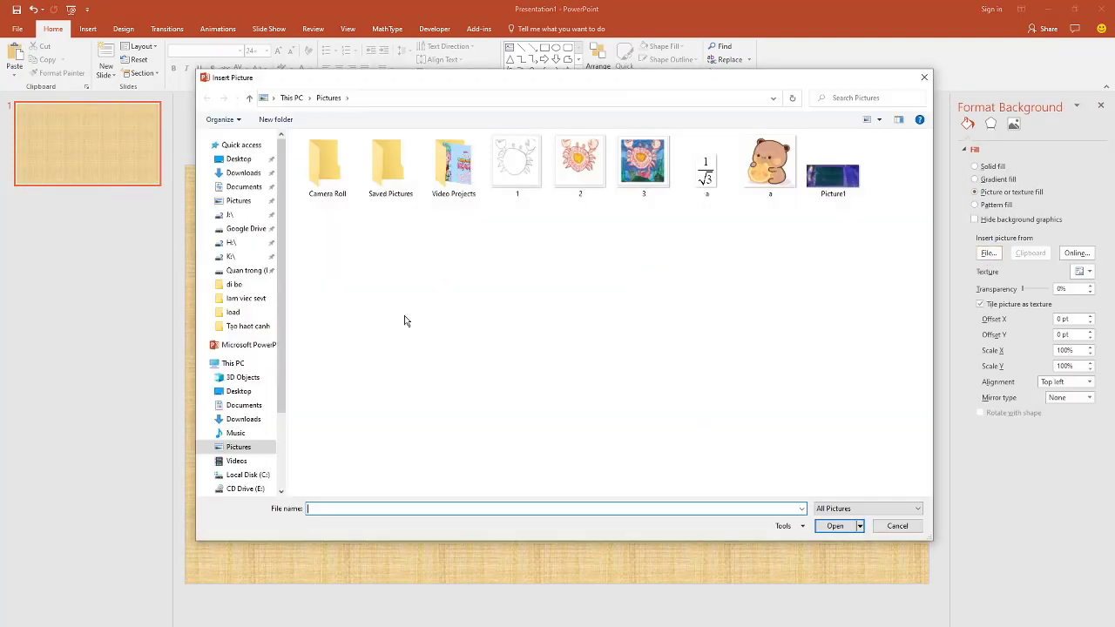
{"action": "left_click", "coordinate": [247, 315]}
{"action": "double_click", "coordinate": [453, 170]}
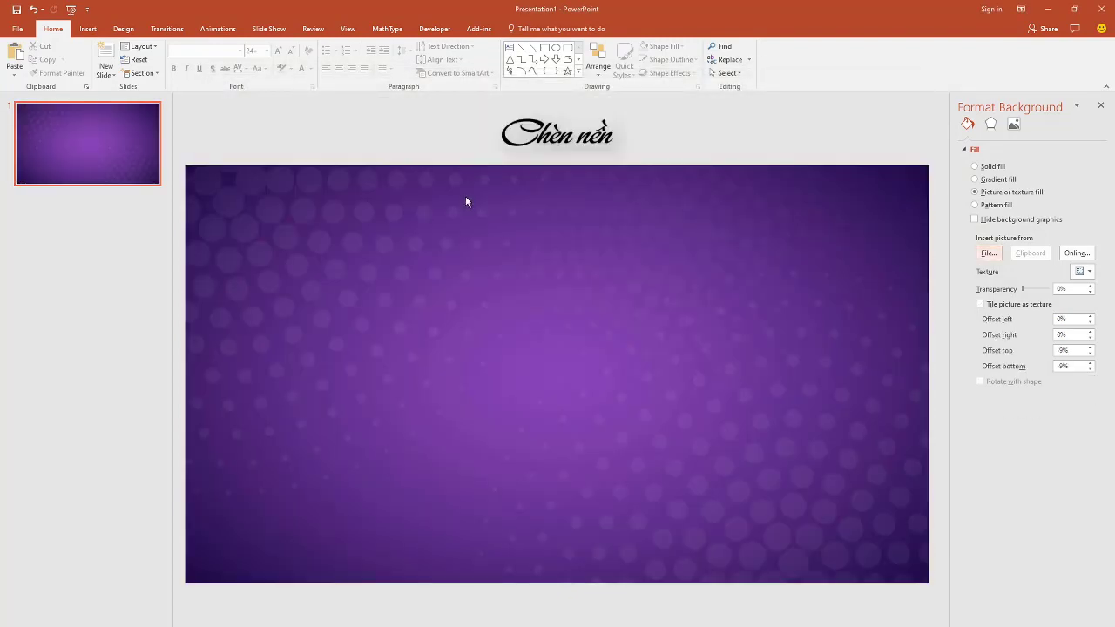
{"action": "left_click", "coordinate": [88, 29]}
Step: Insert the green OK button picture and crop it tightly around the button
{"action": "left_click", "coordinate": [76, 57]}
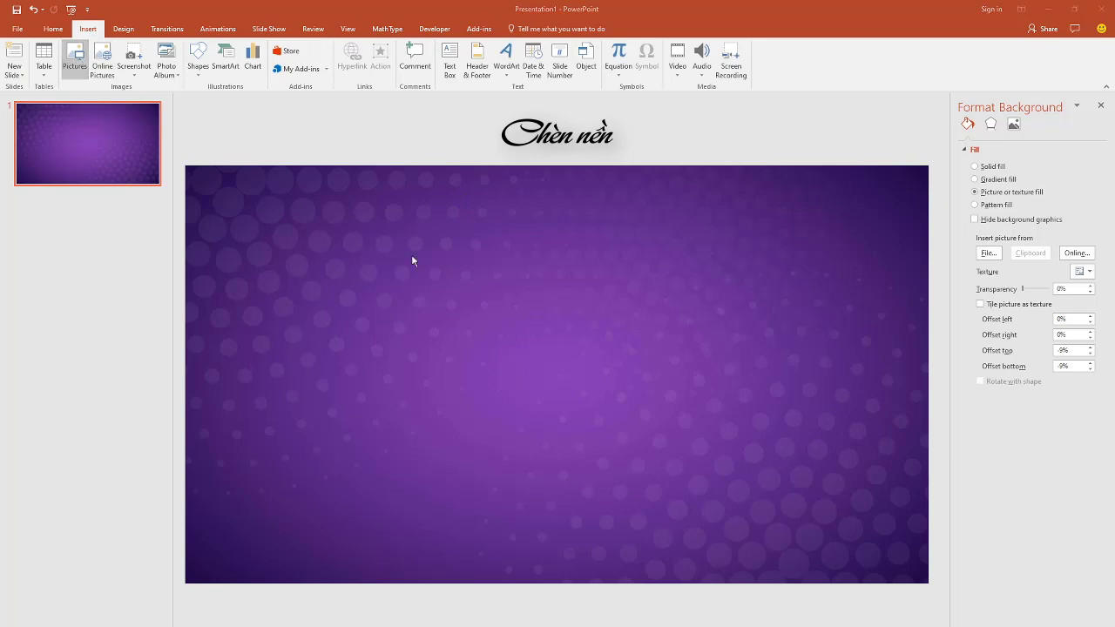
{"action": "double_click", "coordinate": [325, 170]}
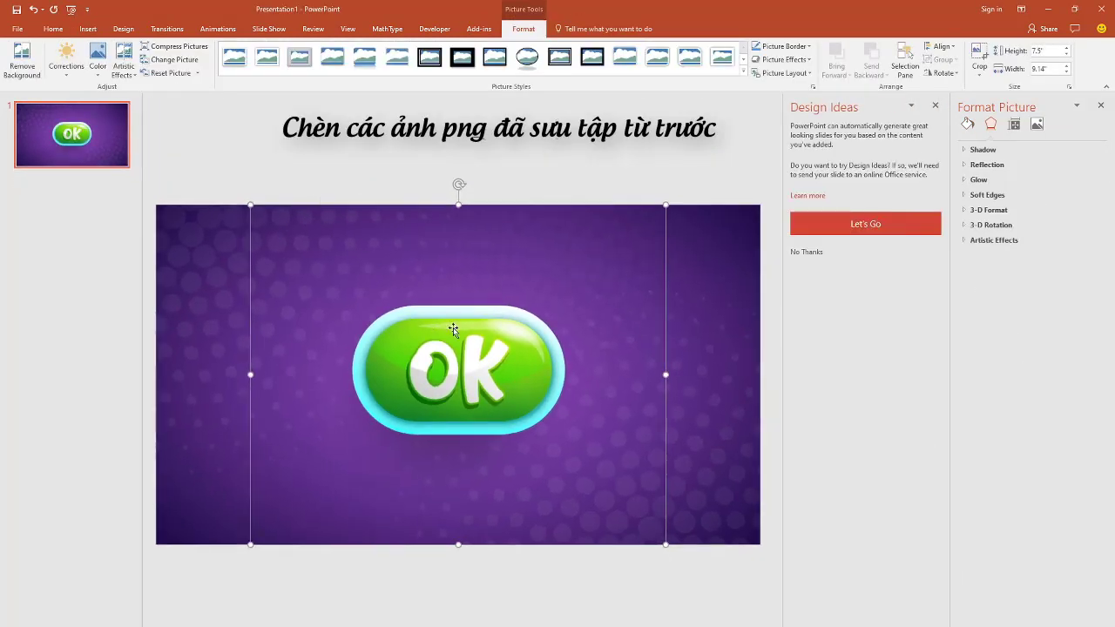
{"action": "left_click", "coordinate": [981, 50]}
{"action": "left_click_drag", "start_coordinate": [663, 209], "coordinate": [574, 297]}
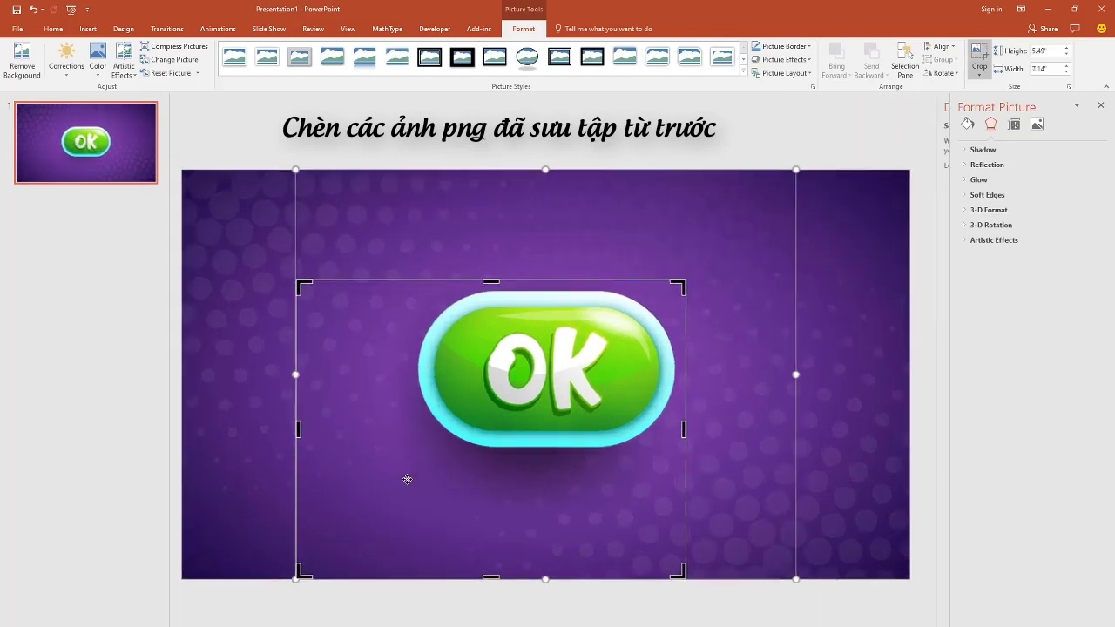
{"action": "left_click_drag", "start_coordinate": [307, 577], "coordinate": [414, 455]}
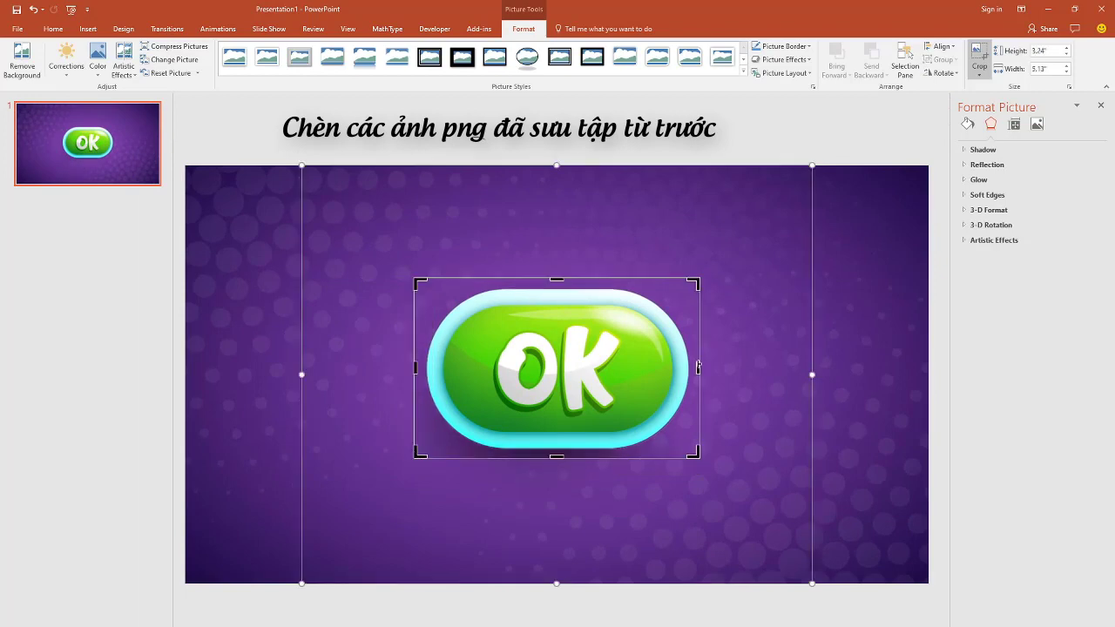
{"action": "left_click", "coordinate": [979, 58]}
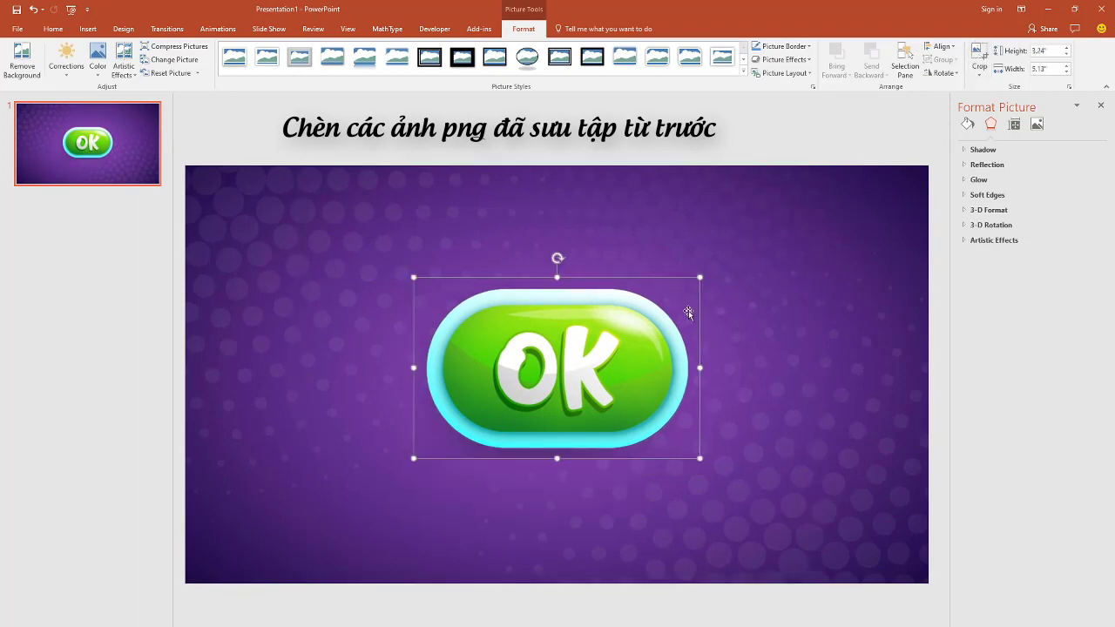
Step: Shrink the OK button to about 1.3" by 2.06" and place it below the slide centre
{"action": "left_click_drag", "start_coordinate": [701, 279], "coordinate": [528, 386]}
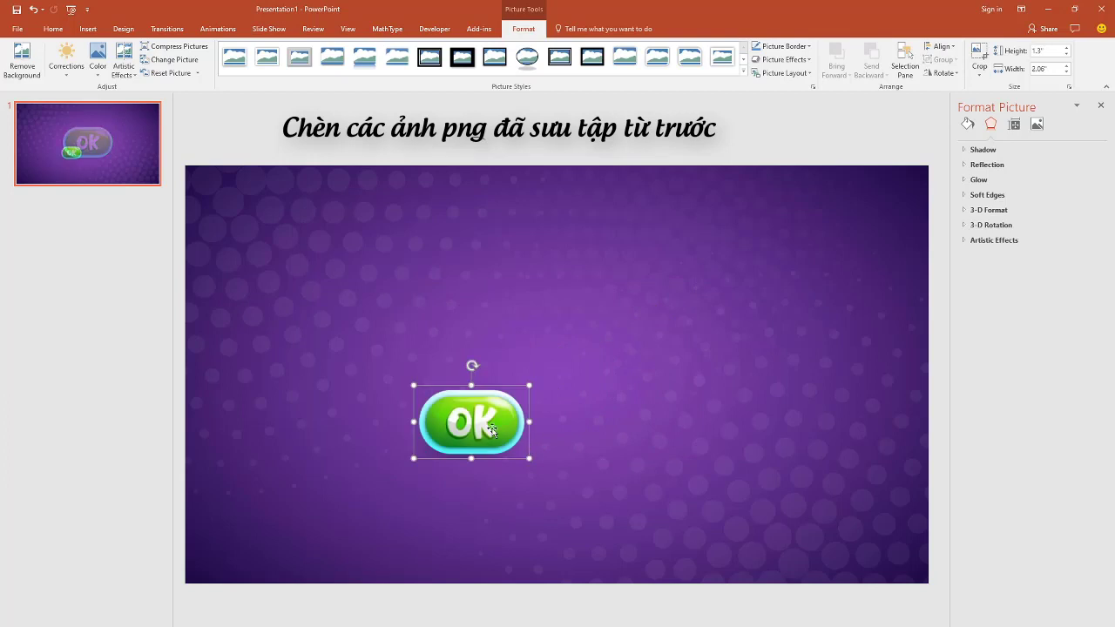
{"action": "mouse_move", "coordinate": [492, 424]}
{"action": "left_mouse_down"}
{"action": "mouse_move", "coordinate": [592, 430]}
{"action": "mouse_move", "coordinate": [578, 432]}
{"action": "left_mouse_up"}
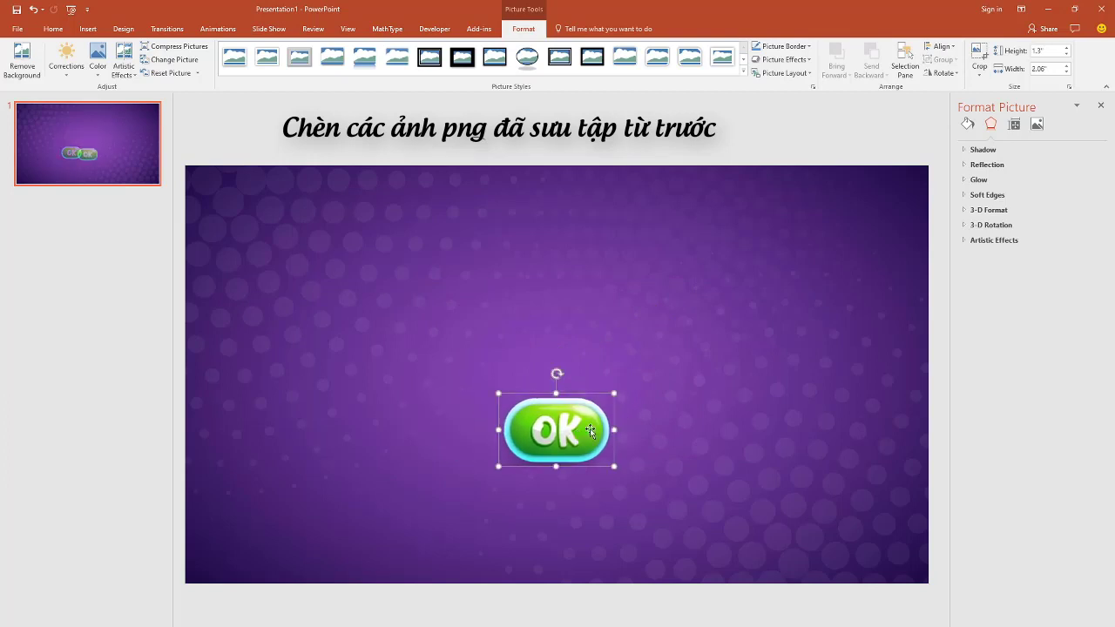
{"action": "left_click", "coordinate": [682, 394]}
Step: Insert the 'loa' red bar and 'dsa' striped bar pictures together
{"action": "right_click", "coordinate": [543, 270]}
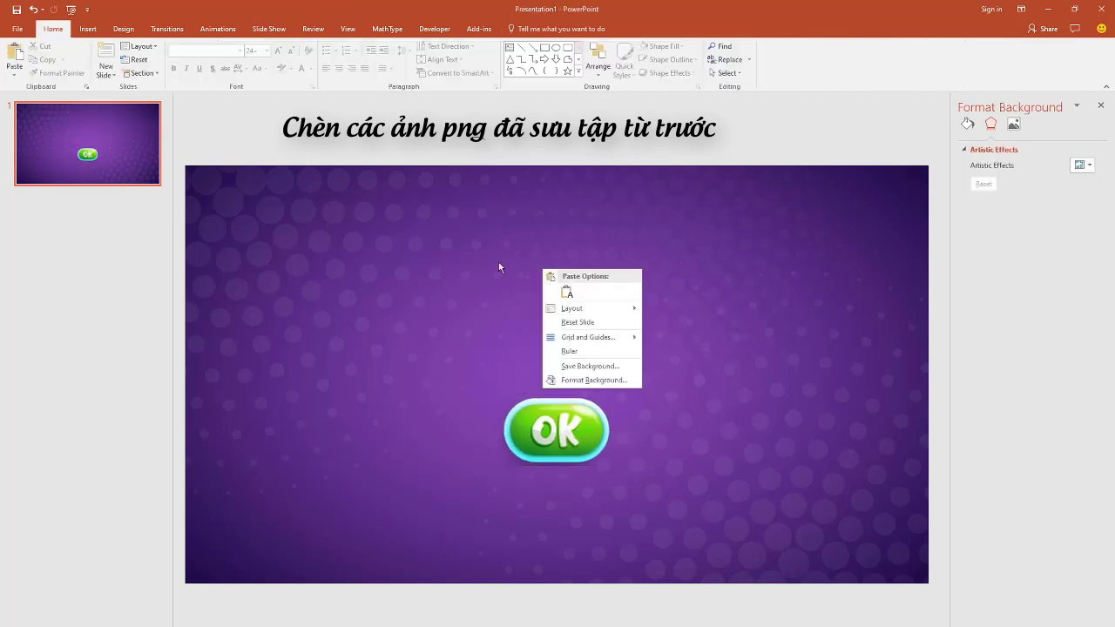
{"action": "left_click", "coordinate": [87, 29]}
{"action": "left_click", "coordinate": [75, 58]}
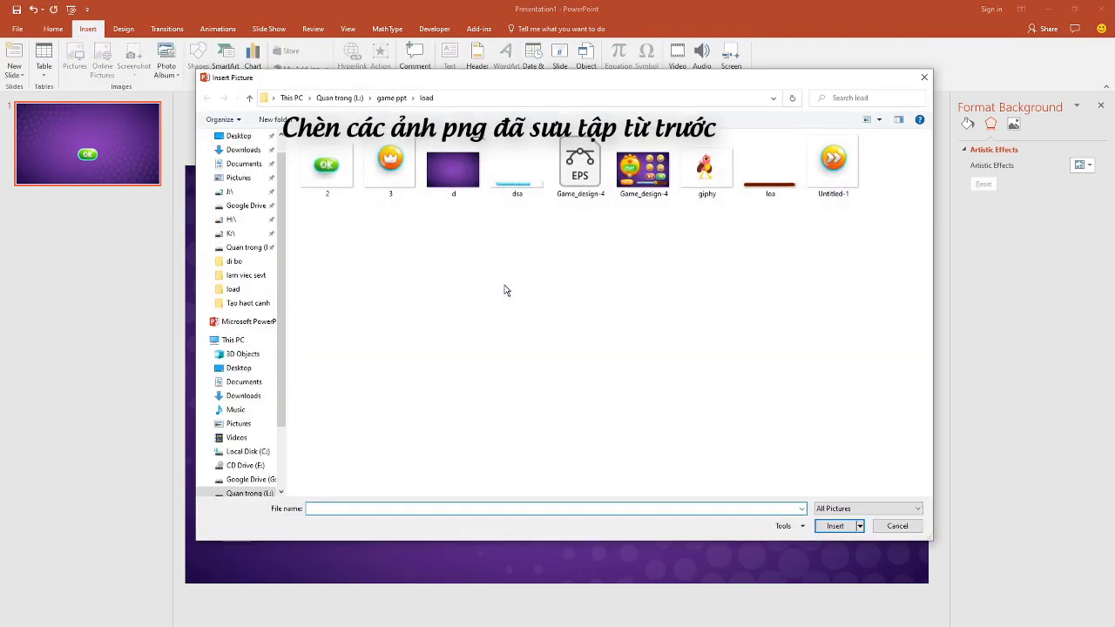
{"action": "left_click", "coordinate": [770, 166]}
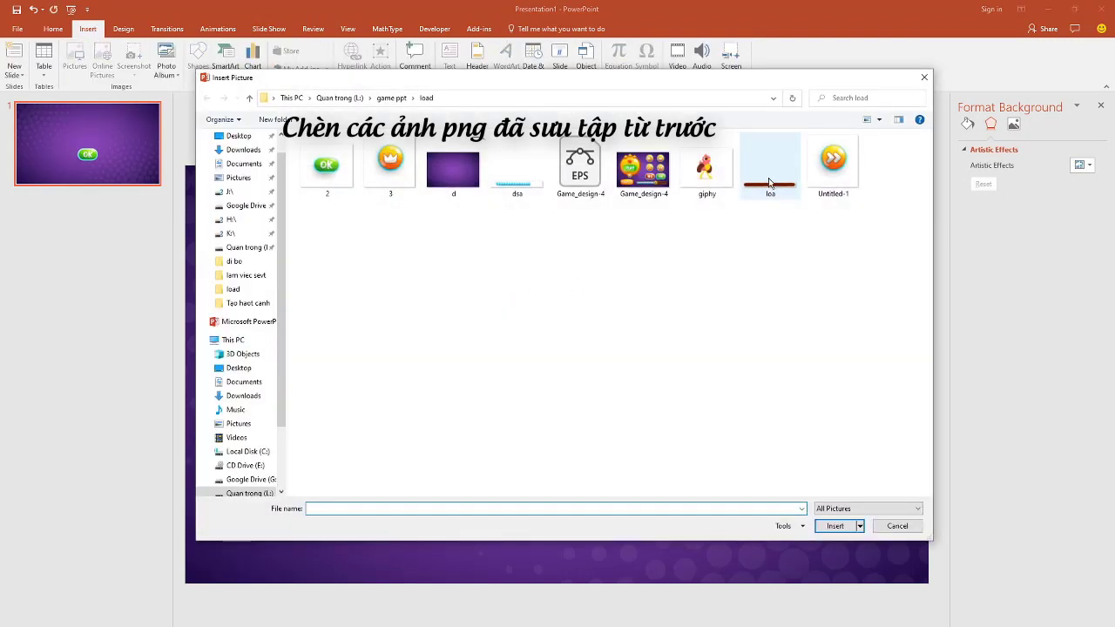
{"action": "left_click", "coordinate": [517, 168], "text": "ctrl"}
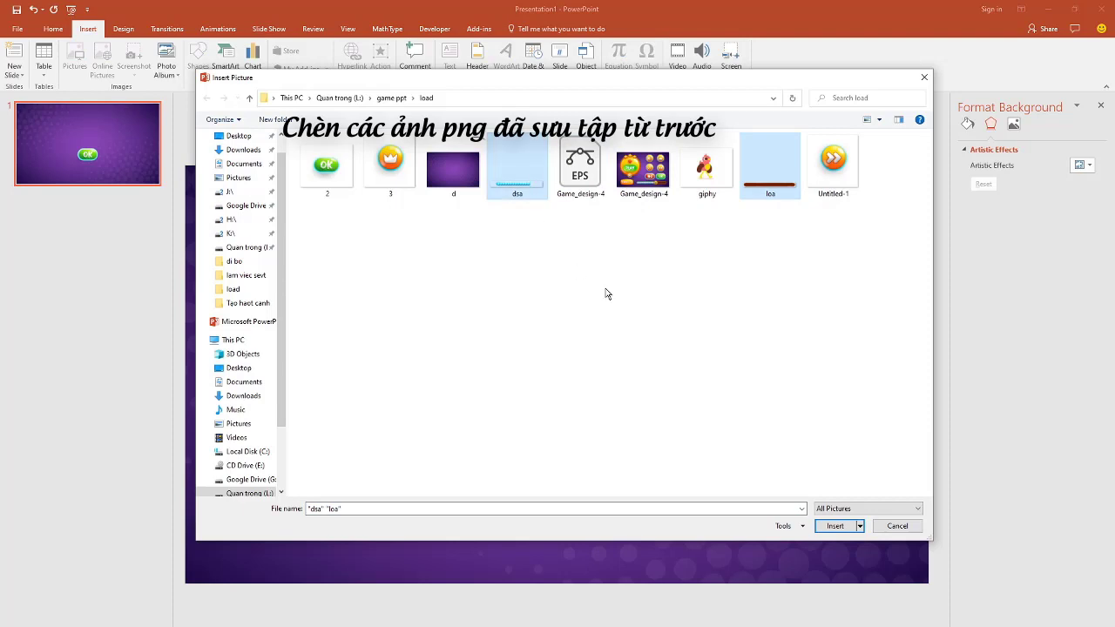
{"action": "left_click", "coordinate": [834, 526]}
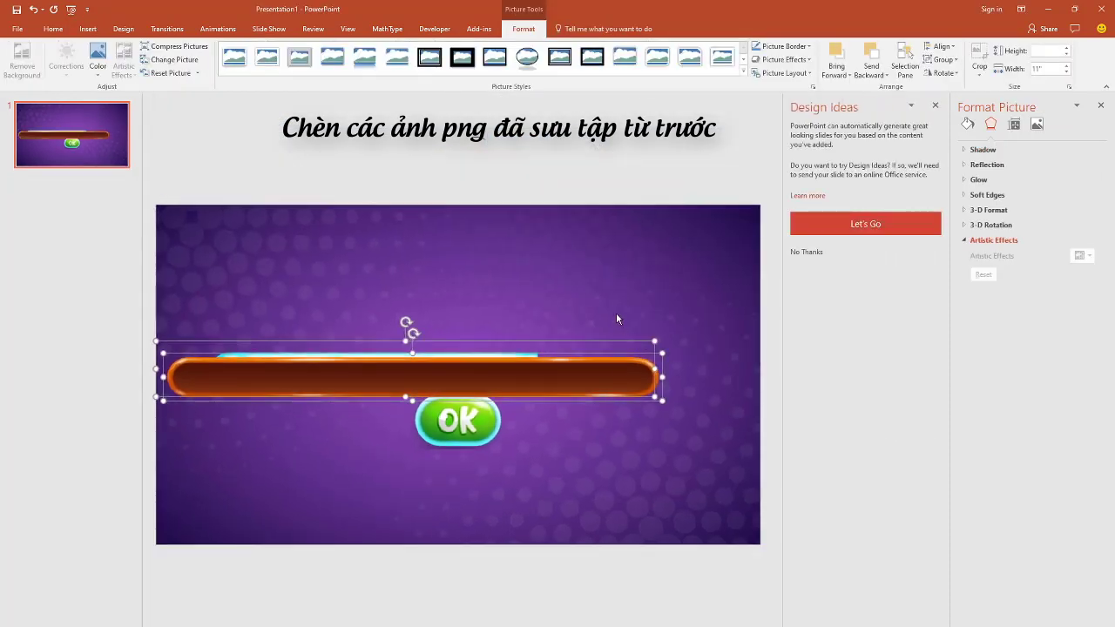
Step: Move the red bar picture up to sit above the OK button
{"action": "left_click", "coordinate": [615, 319]}
{"action": "left_click", "coordinate": [583, 380]}
{"action": "left_click_drag", "start_coordinate": [528, 390], "coordinate": [587, 378]}
{"action": "left_click_drag", "start_coordinate": [479, 419], "coordinate": [481, 439]}
Step: Place the red bar over the blue bar and send it to the back
{"action": "left_click_drag", "start_coordinate": [571, 391], "coordinate": [554, 386]}
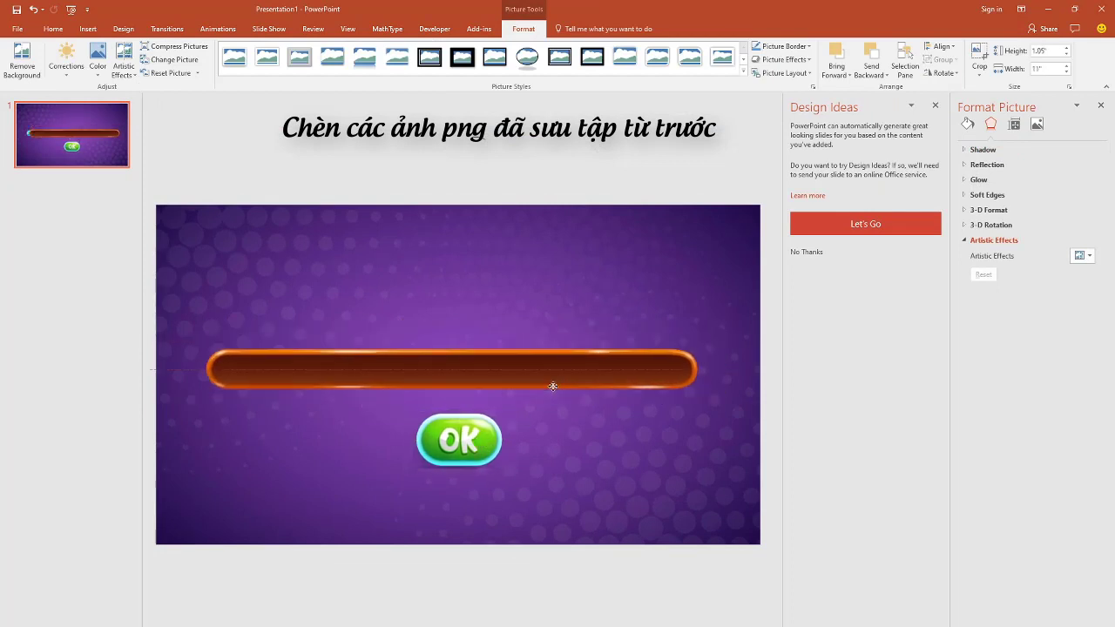
{"action": "right_click", "coordinate": [556, 385]}
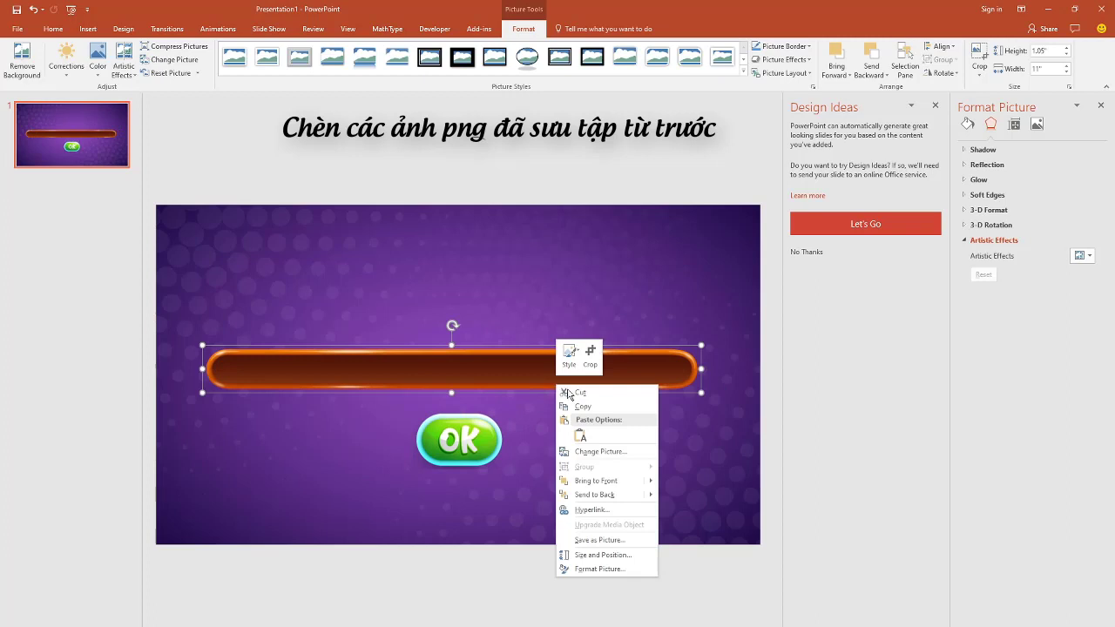
{"action": "left_click", "coordinate": [601, 494]}
{"action": "left_click", "coordinate": [583, 290]}
Step: Align the blue striped bar inside the red frame
{"action": "left_click", "coordinate": [537, 349]}
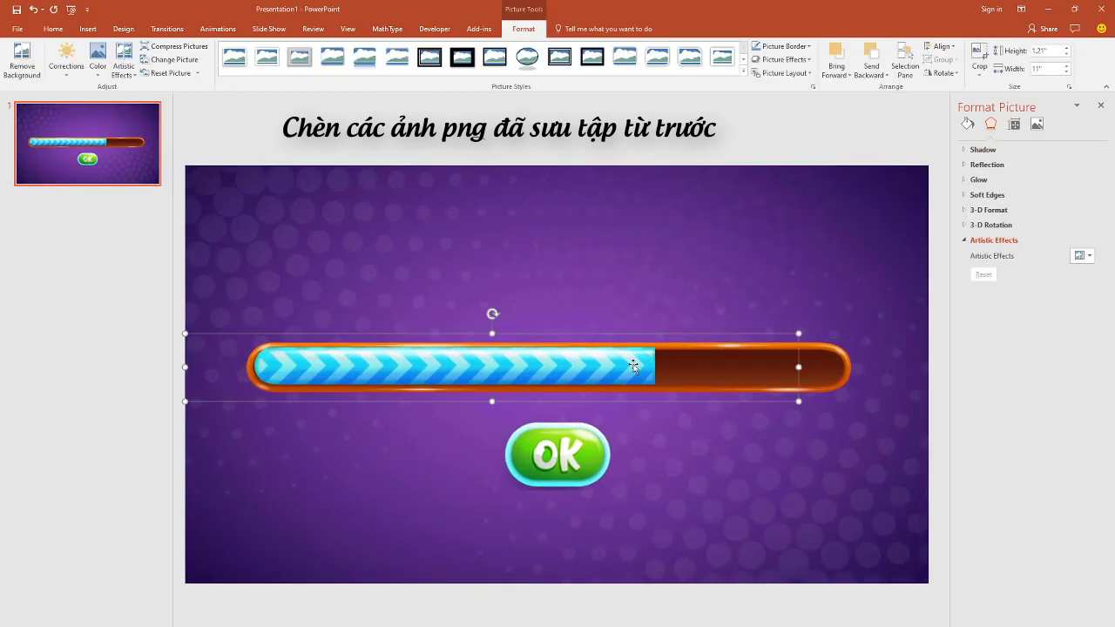
{"action": "left_click_drag", "start_coordinate": [633, 367], "coordinate": [610, 366]}
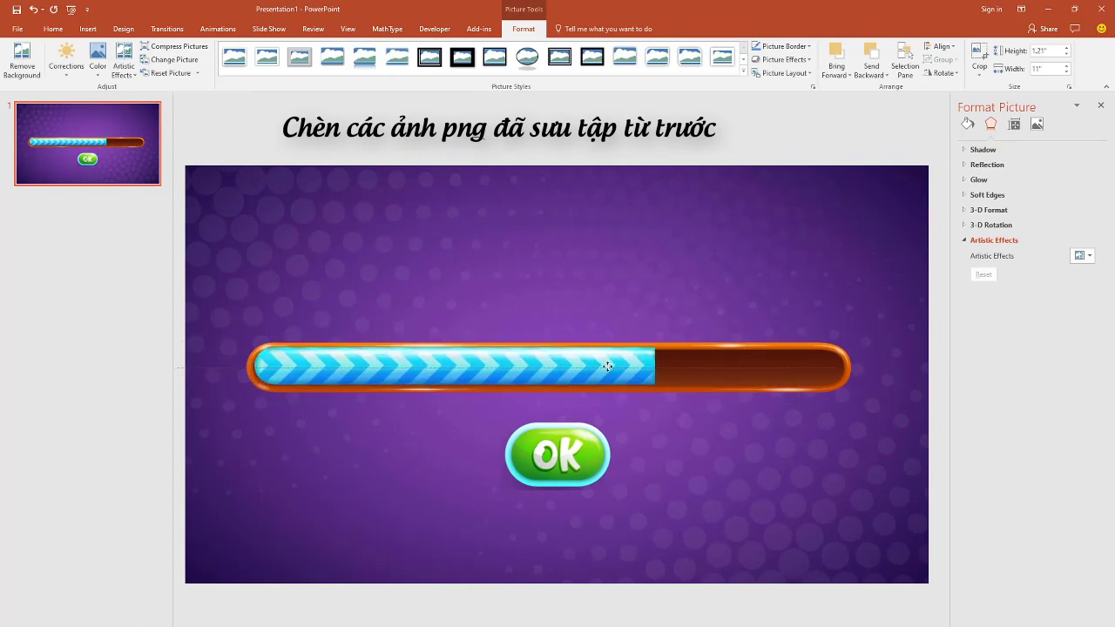
{"action": "left_click_drag", "start_coordinate": [610, 367], "coordinate": [607, 366]}
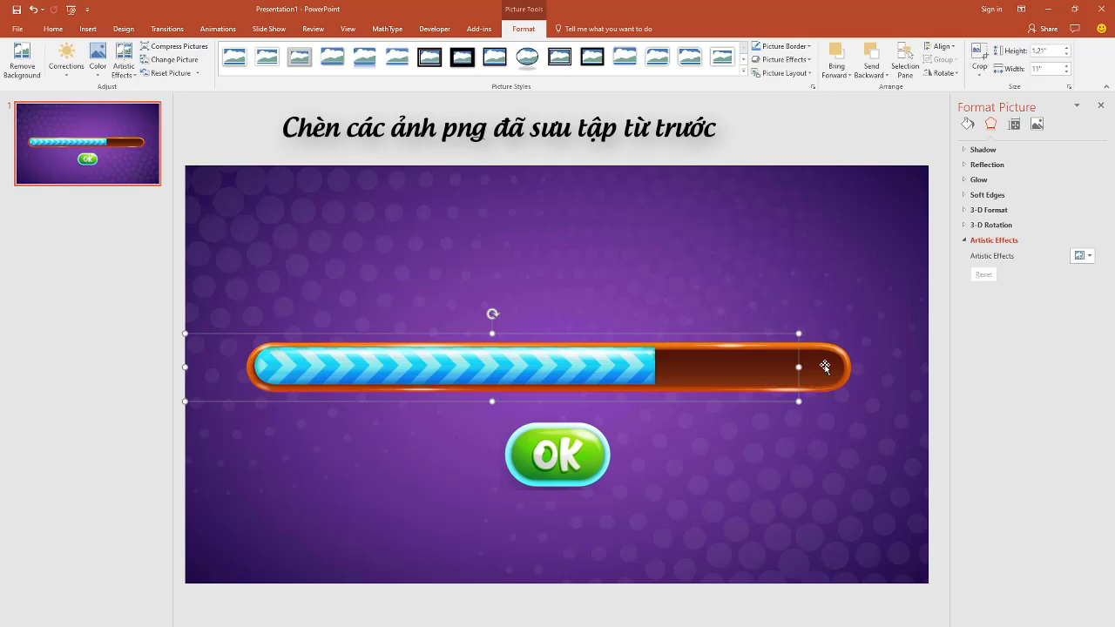
{"action": "key", "text": "Down"}
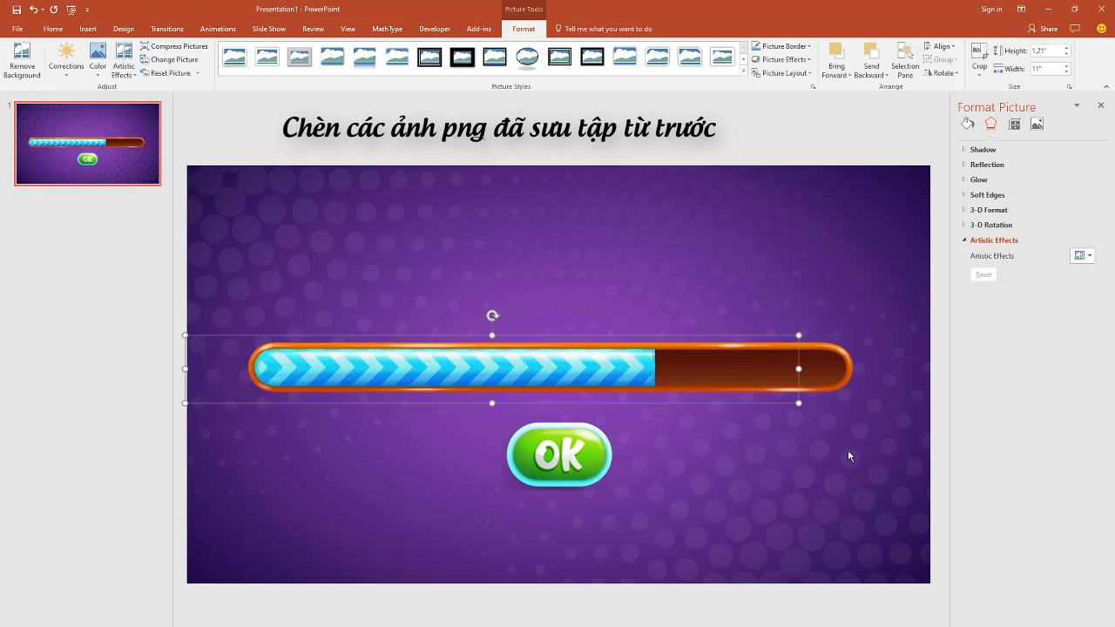
Step: Crop the blue striped bar's left and right edges to where the stripes begin and end
{"action": "left_click", "coordinate": [979, 54]}
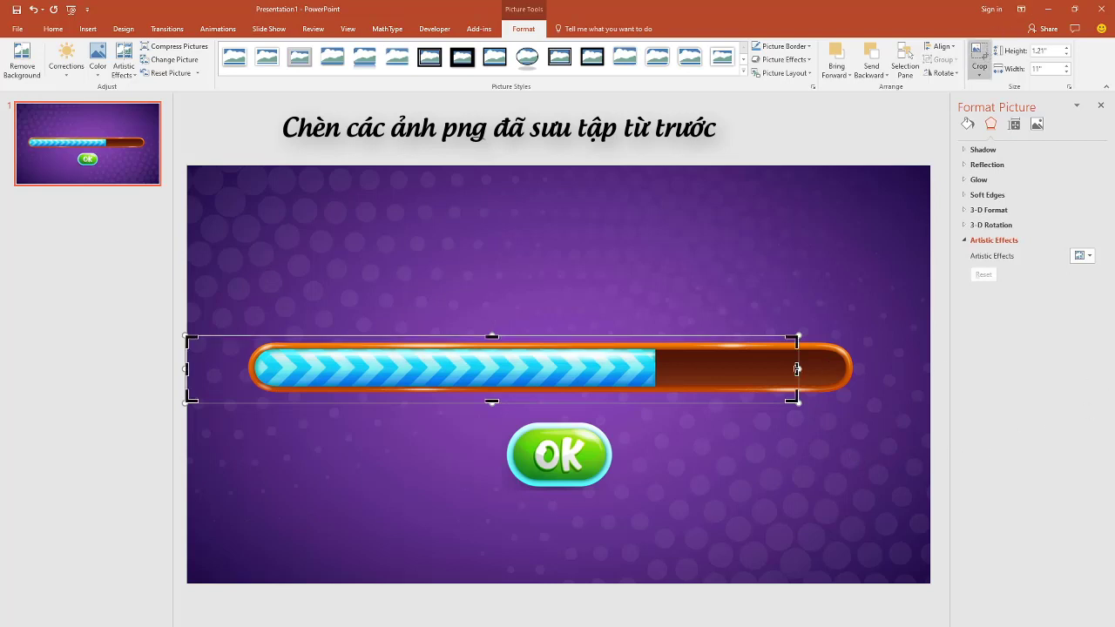
{"action": "left_click_drag", "start_coordinate": [797, 369], "coordinate": [727, 369]}
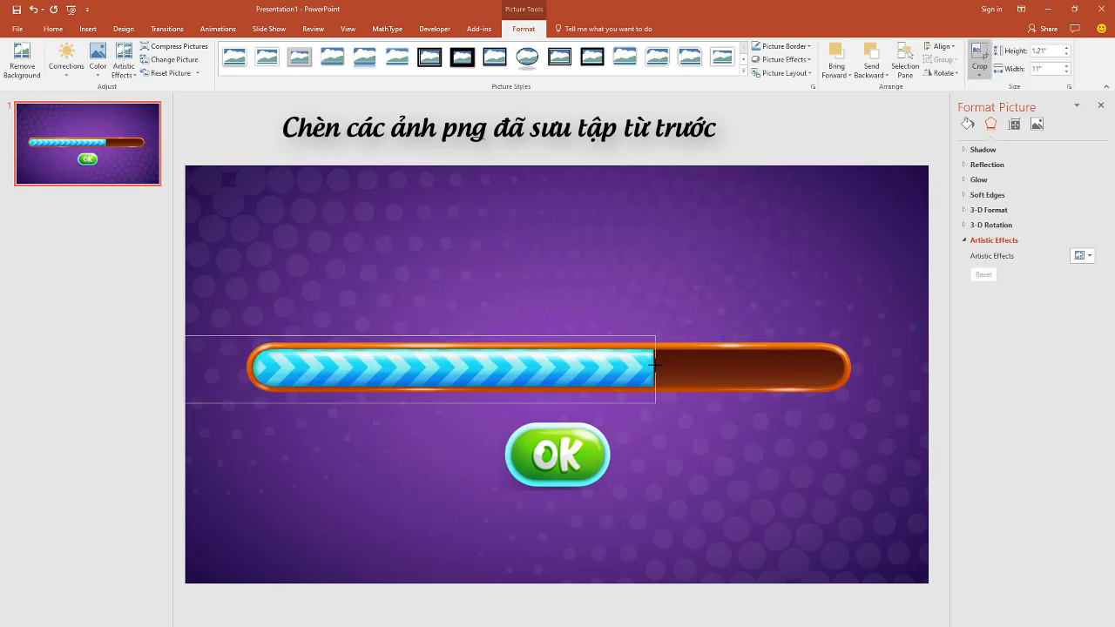
{"action": "left_click_drag", "start_coordinate": [653, 366], "coordinate": [653, 367]}
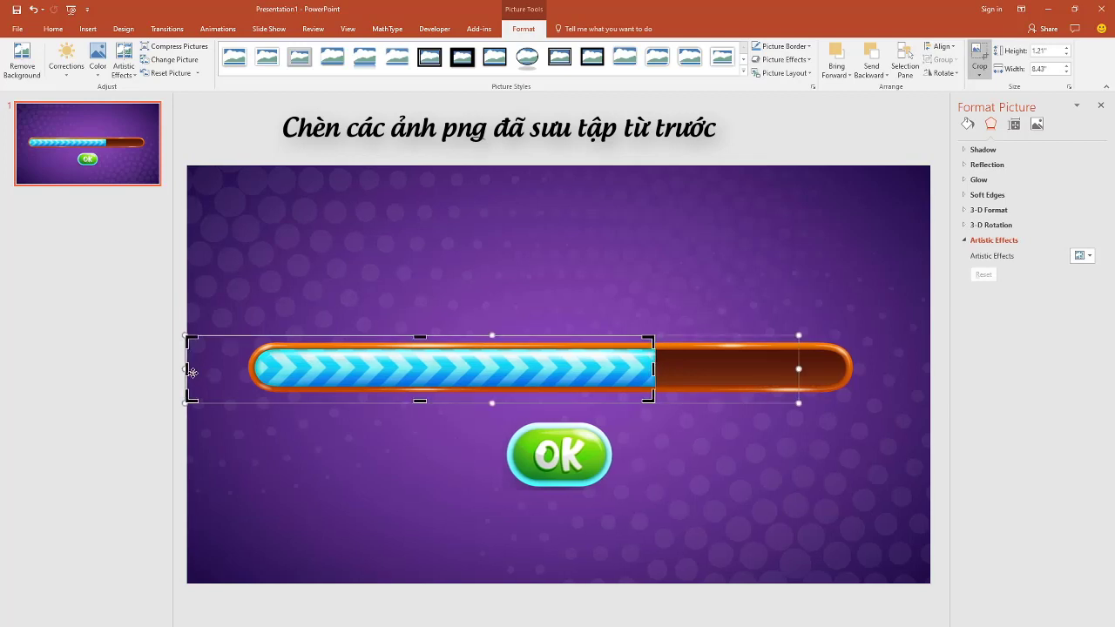
{"action": "left_click_drag", "start_coordinate": [186, 368], "coordinate": [243, 369]}
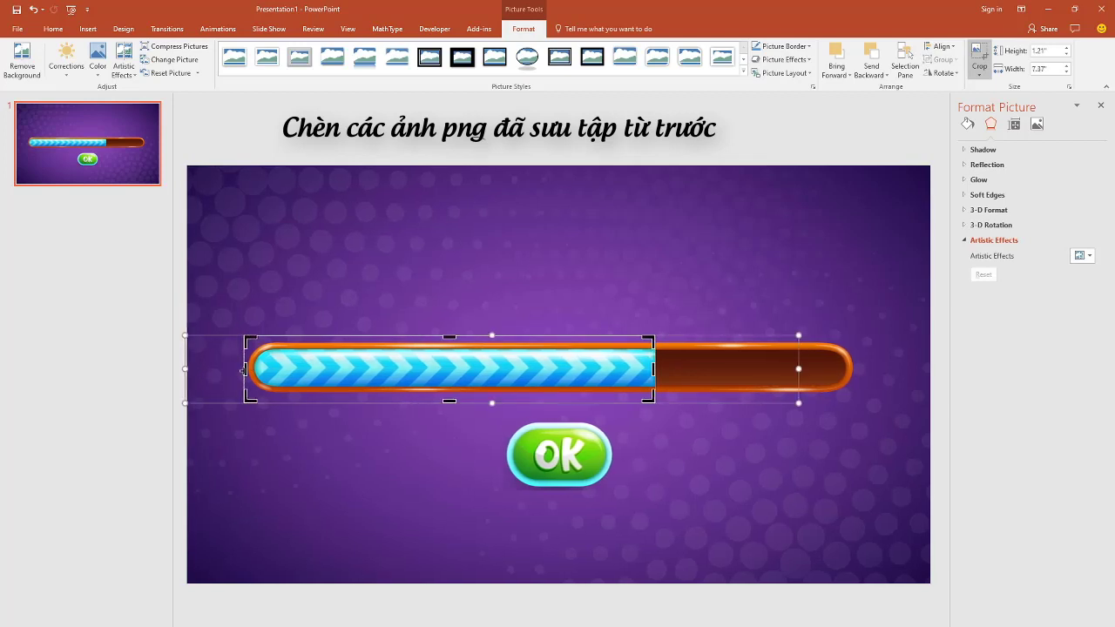
{"action": "left_click", "coordinate": [970, 59]}
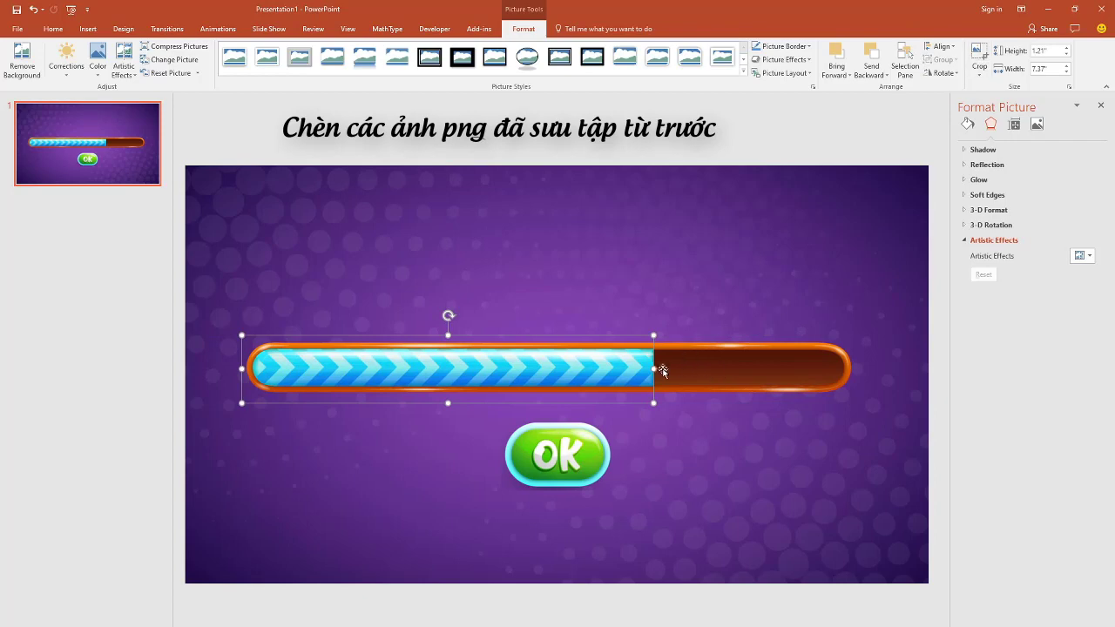
Step: Resize the blue bar to 5.78" wide, flip it horizontally, and extend it to the frame's right end
{"action": "left_click_drag", "start_coordinate": [655, 369], "coordinate": [847, 372]}
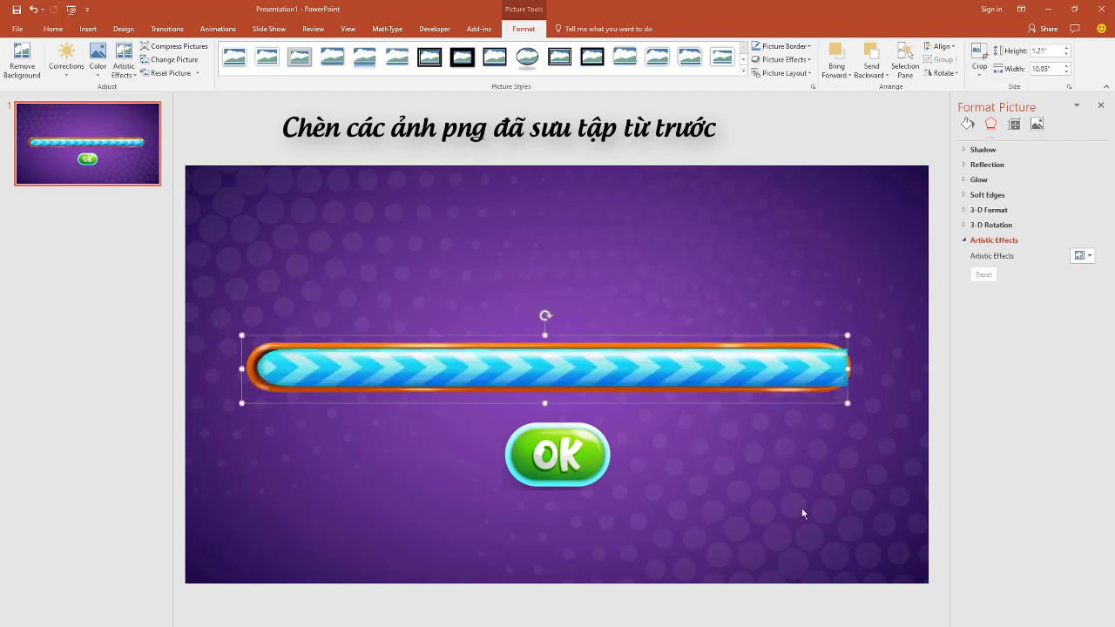
{"action": "left_click_drag", "start_coordinate": [726, 372], "coordinate": [715, 297]}
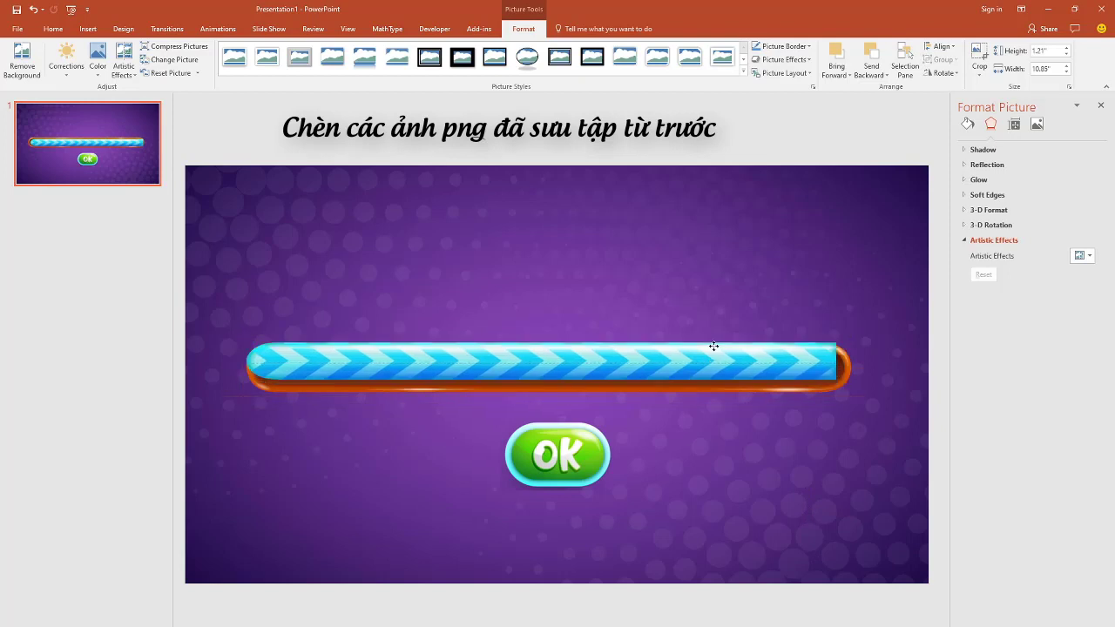
{"action": "key", "text": "ctrl+z"}
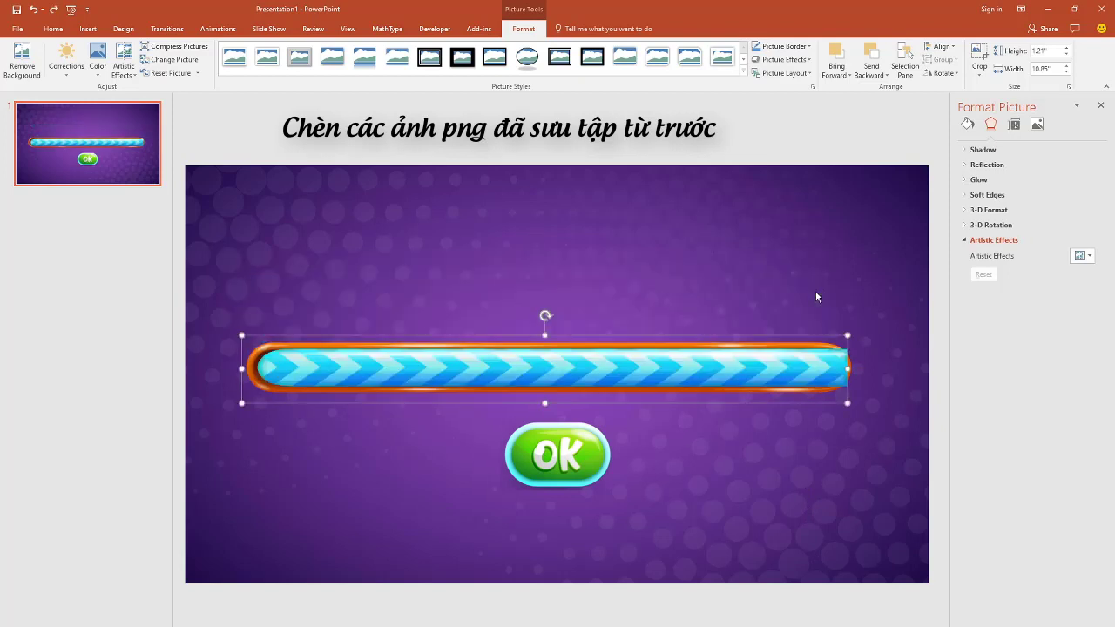
{"action": "key", "text": "ctrl+z"}
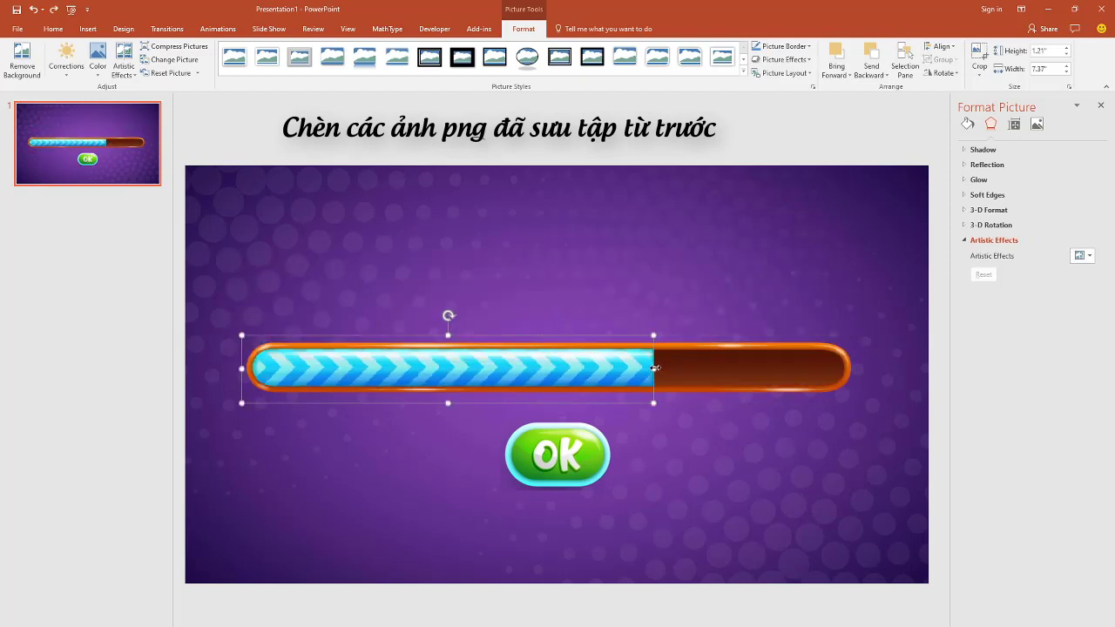
{"action": "left_click_drag", "start_coordinate": [655, 368], "coordinate": [563, 372]}
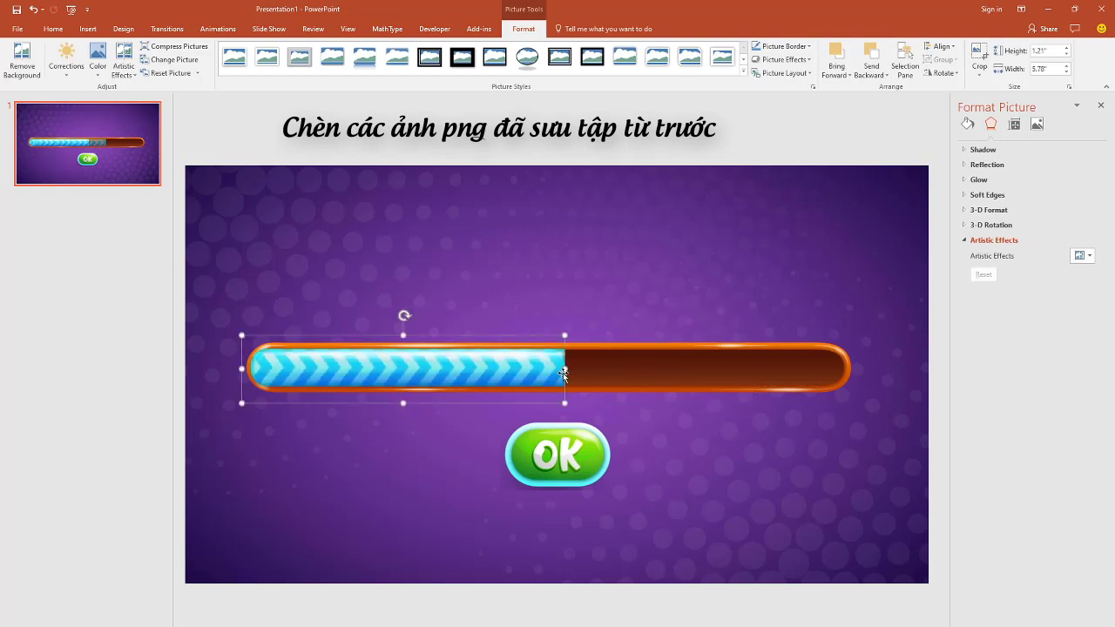
{"action": "left_click_drag", "start_coordinate": [241, 370], "coordinate": [832, 373]}
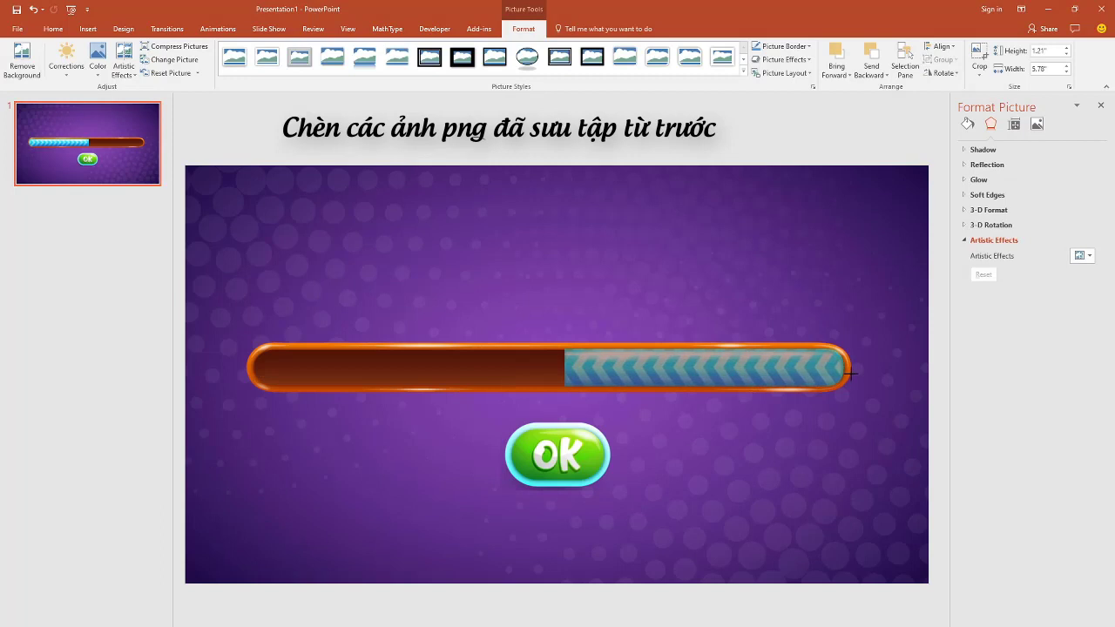
{"action": "left_click_drag", "start_coordinate": [832, 373], "coordinate": [851, 373]}
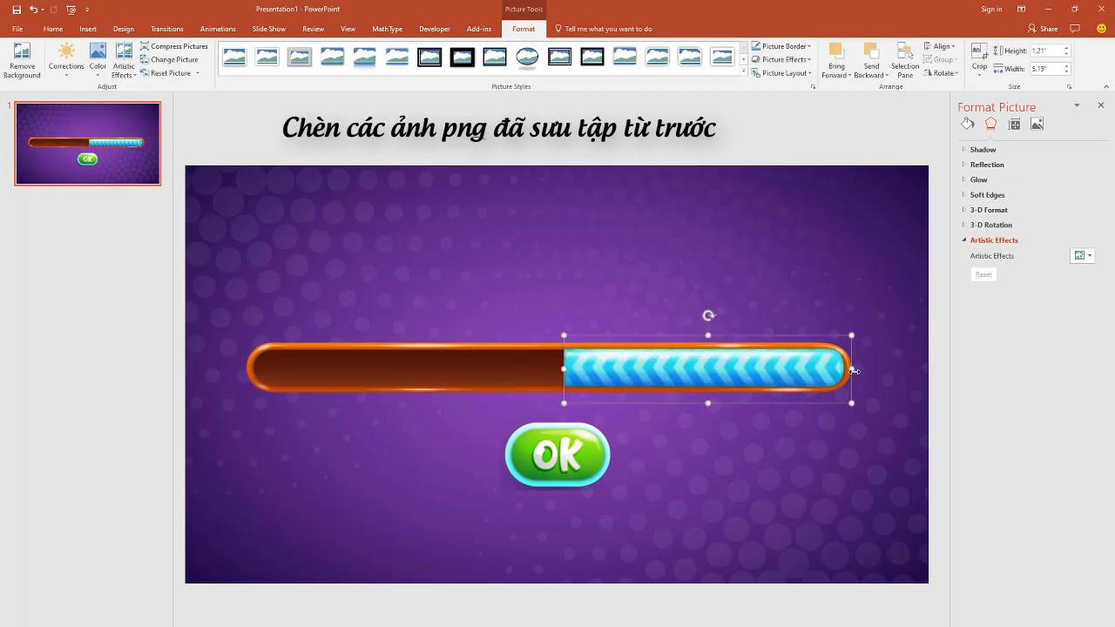
Step: Paste a flipped copy of the bar and fit it at 5.15" into the frame's left half
{"action": "key", "text": "ctrl+v"}
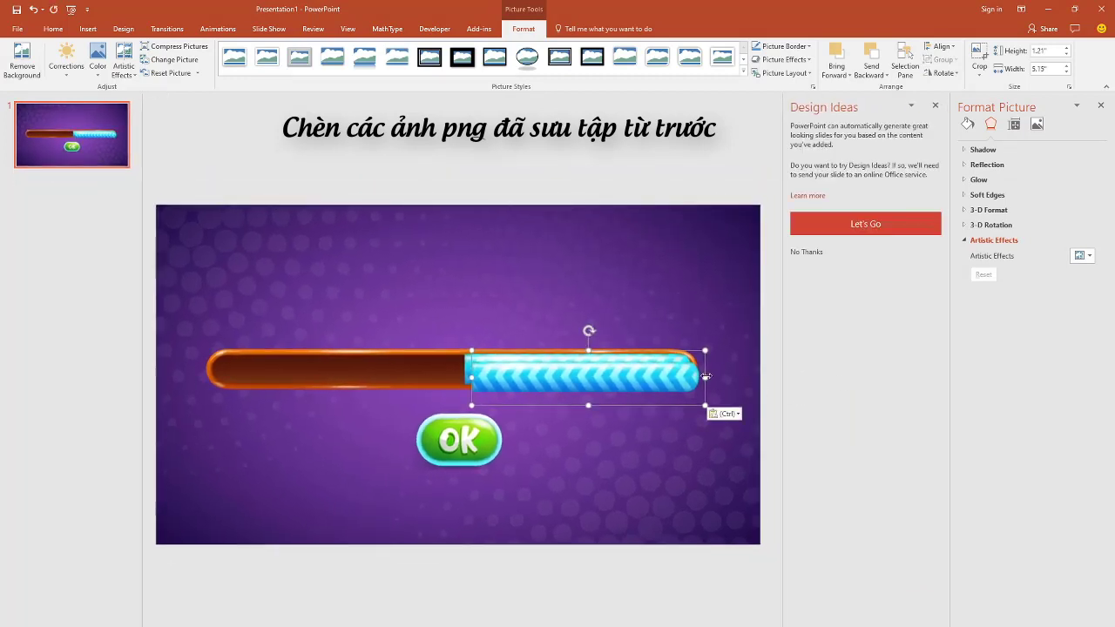
{"action": "left_click_drag", "start_coordinate": [704, 377], "coordinate": [218, 378]}
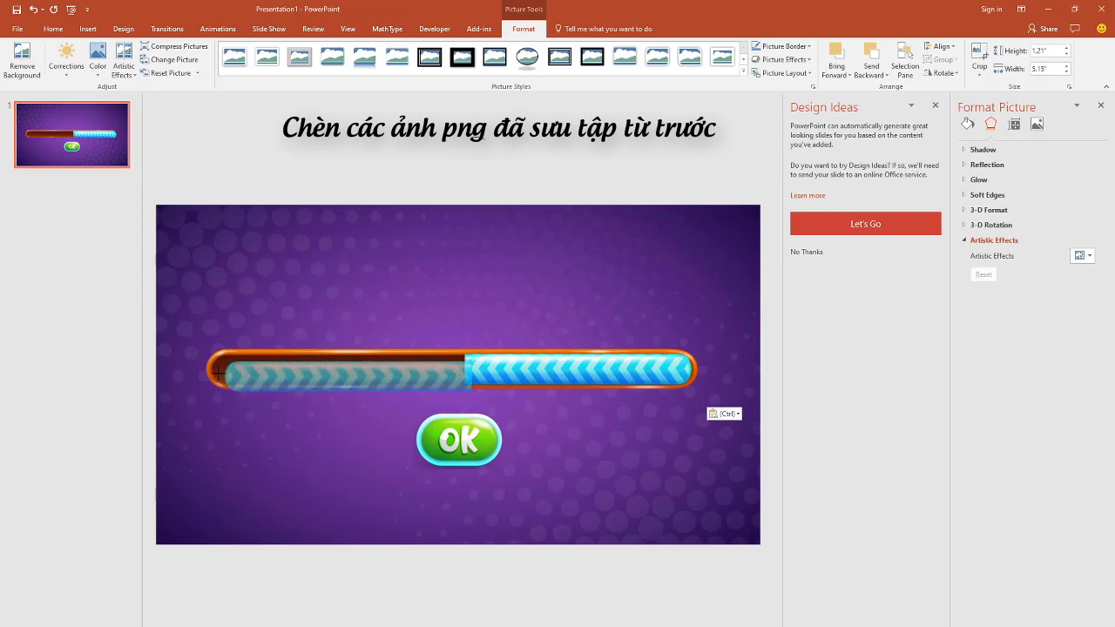
{"action": "left_click_drag", "start_coordinate": [319, 382], "coordinate": [306, 374]}
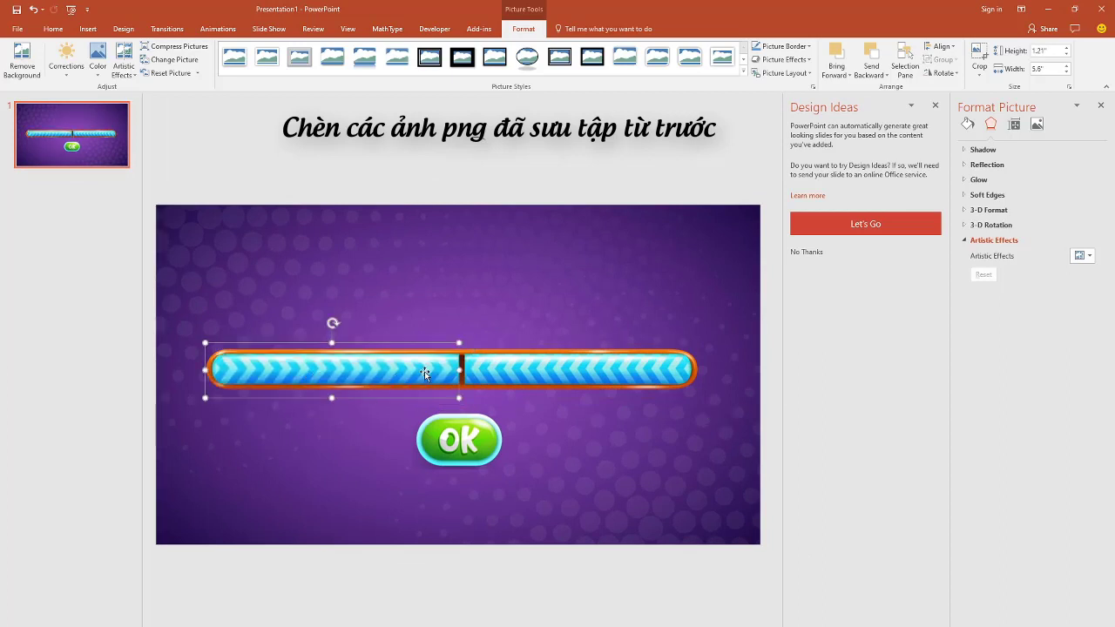
{"action": "left_click", "coordinate": [936, 106]}
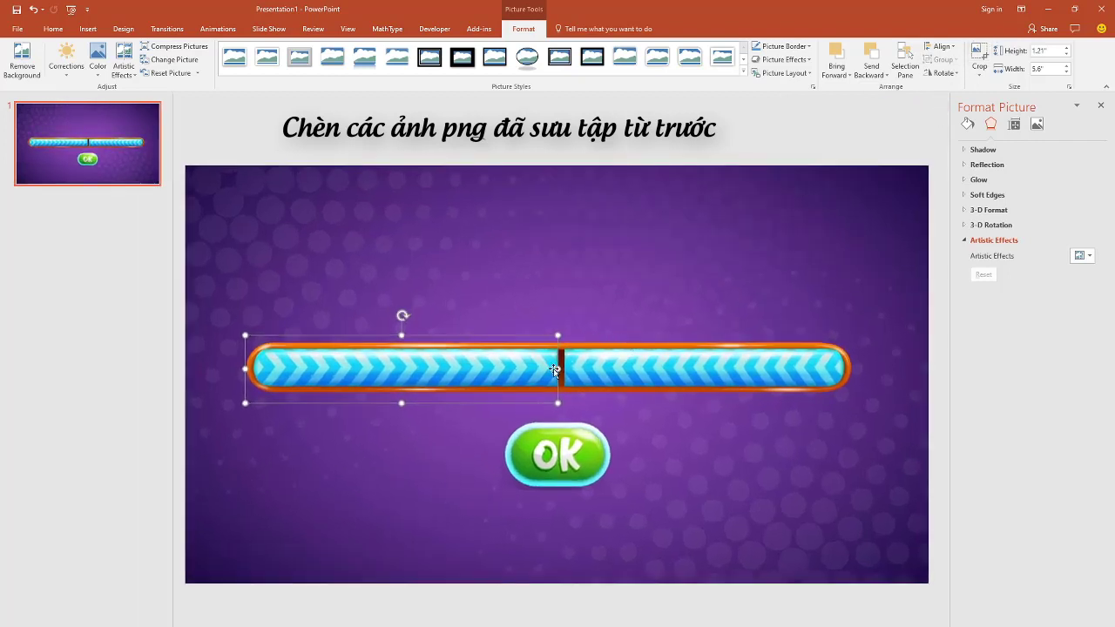
{"action": "left_click_drag", "start_coordinate": [573, 370], "coordinate": [557, 368]}
Step: Group the two striped bar halves into one object
{"action": "left_click", "coordinate": [687, 451]}
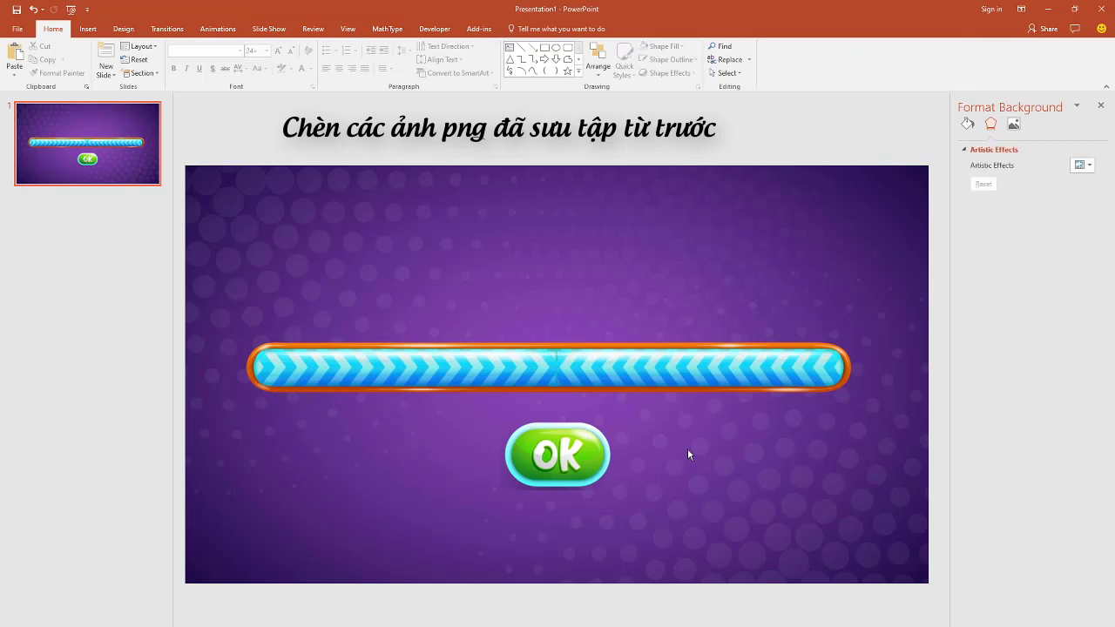
{"action": "left_click", "coordinate": [581, 374]}
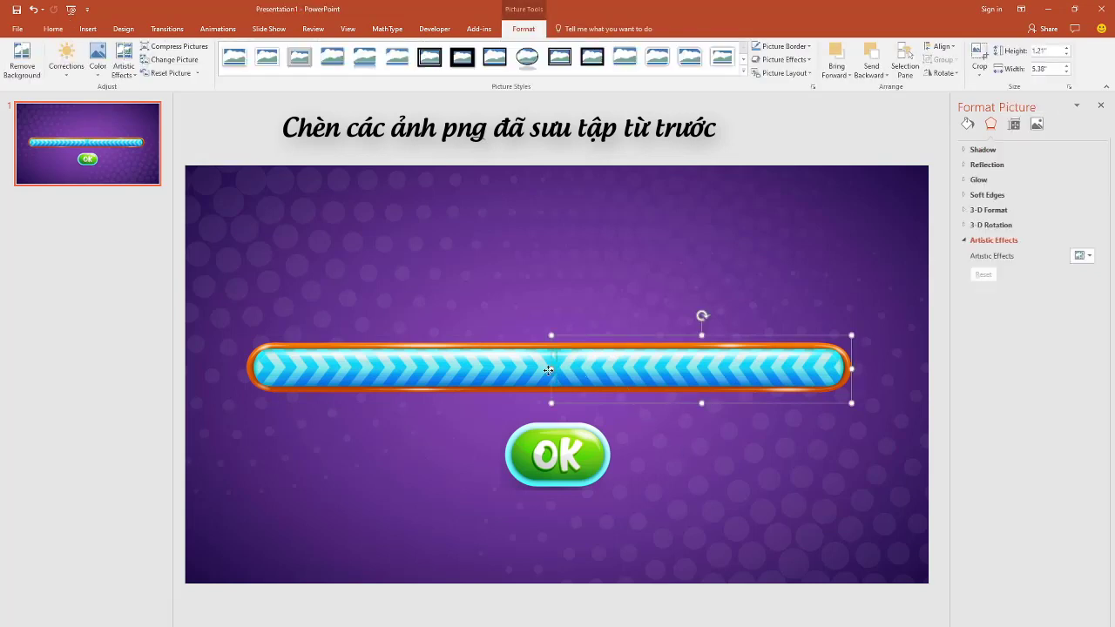
{"action": "right_click", "coordinate": [497, 372]}
{"action": "left_click", "coordinate": [620, 444]}
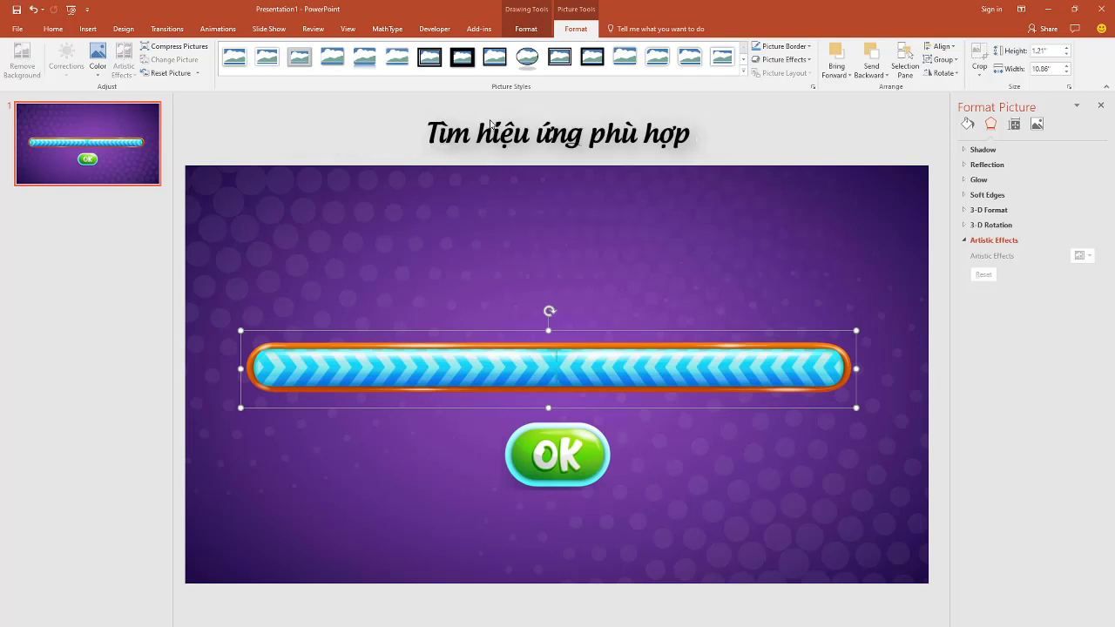
Step: Open More Entrance Effects for the progress bar and move the dialog off the bar
{"action": "left_click", "coordinate": [218, 29]}
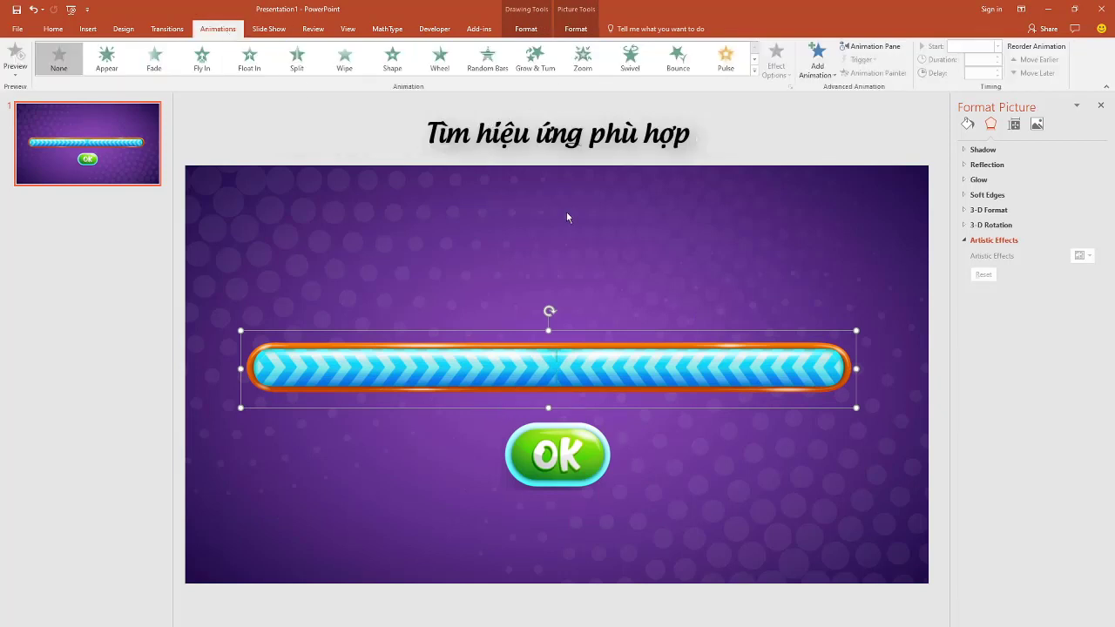
{"action": "left_click", "coordinate": [816, 71]}
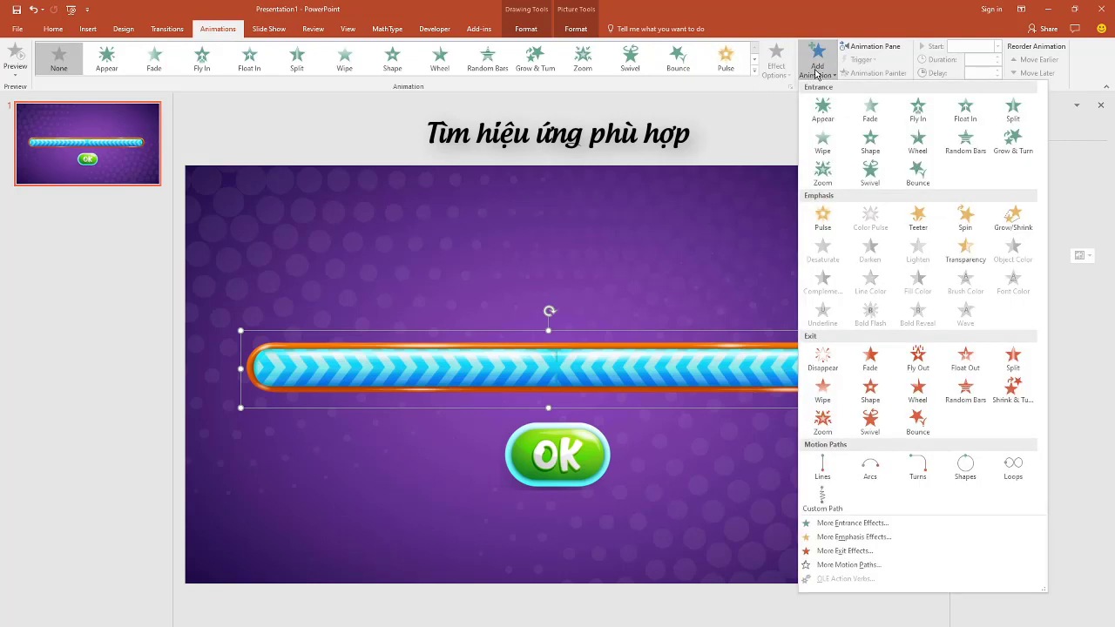
{"action": "left_click", "coordinate": [868, 523]}
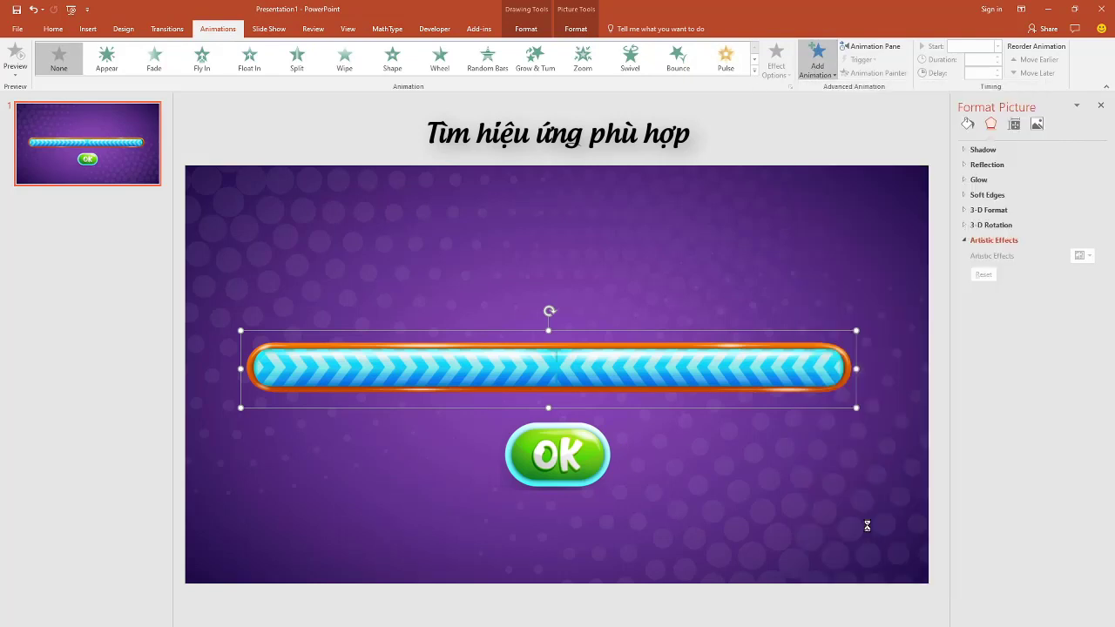
{"action": "left_click_drag", "start_coordinate": [560, 214], "coordinate": [955, 162]}
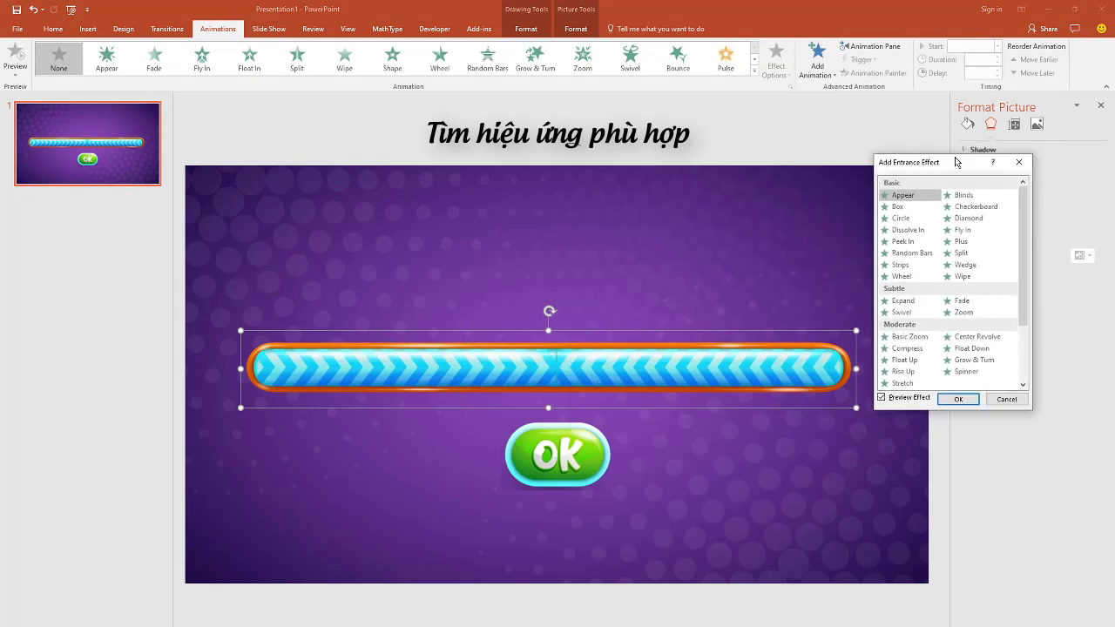
Step: Preview Appear, Box, Checkerboard, Diamond, Fly In, Wipe, Expand, Swivel and other entrances on the bar
{"action": "left_click", "coordinate": [901, 197]}
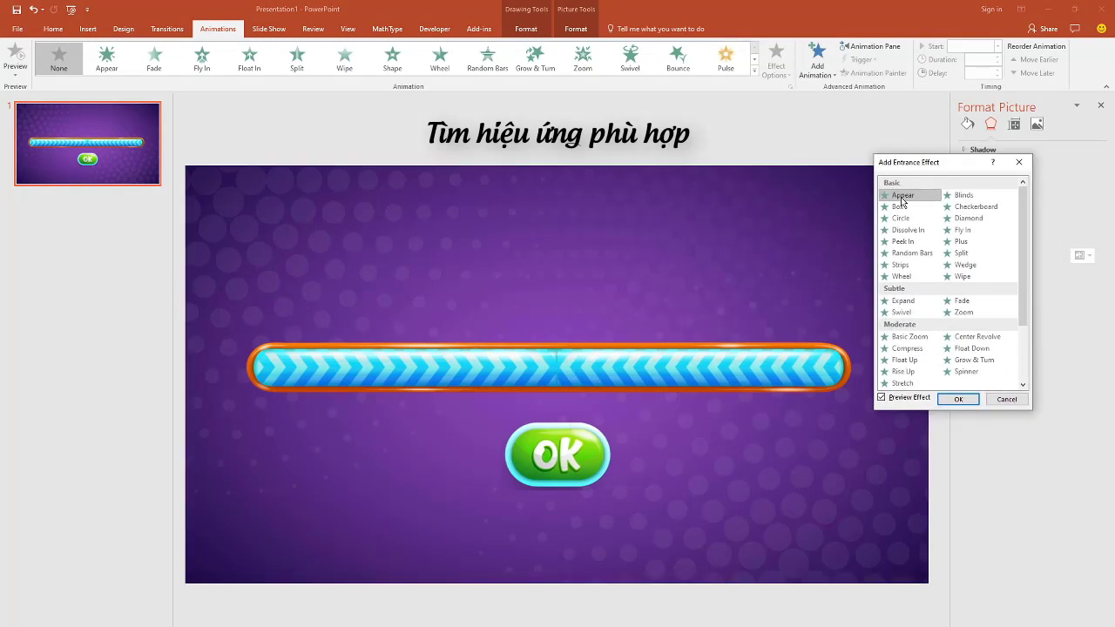
{"action": "left_click", "coordinate": [897, 209]}
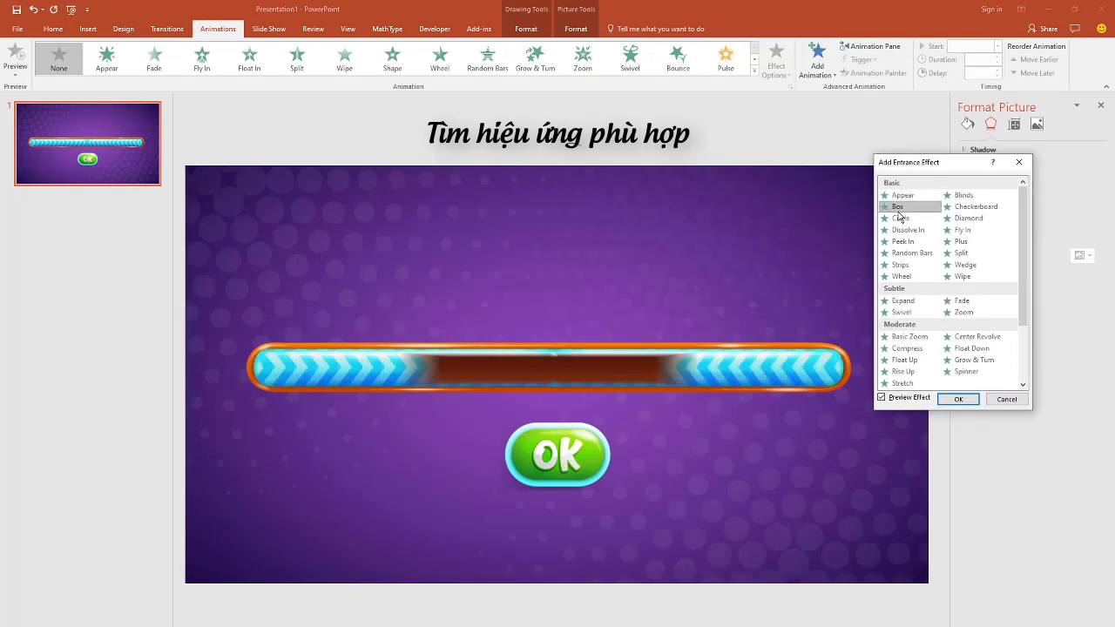
{"action": "left_click", "coordinate": [950, 207]}
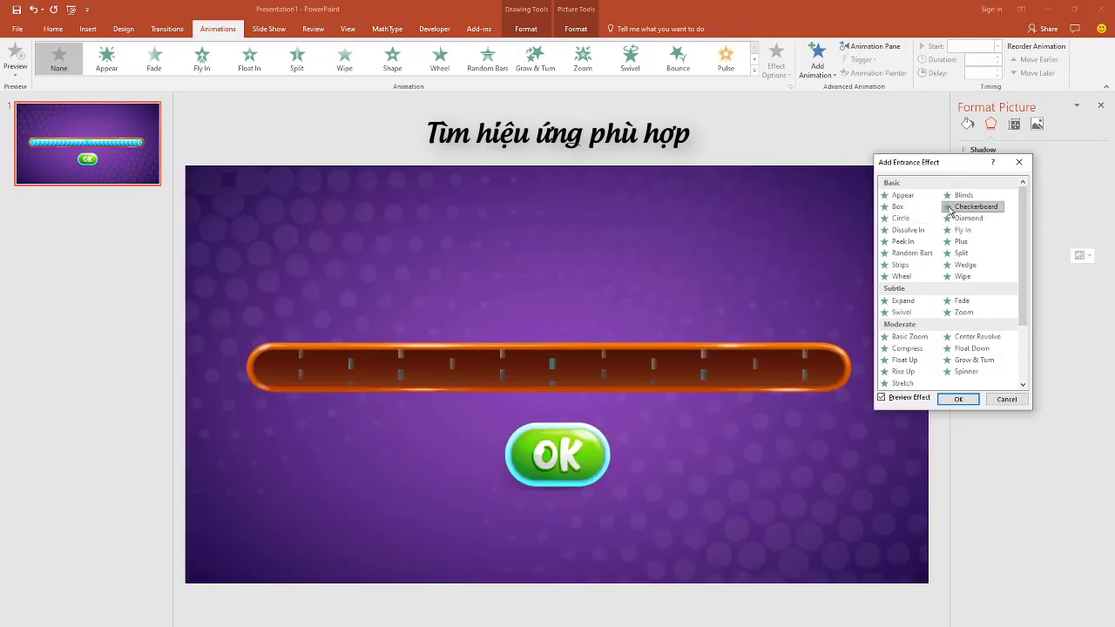
{"action": "left_click", "coordinate": [950, 211]}
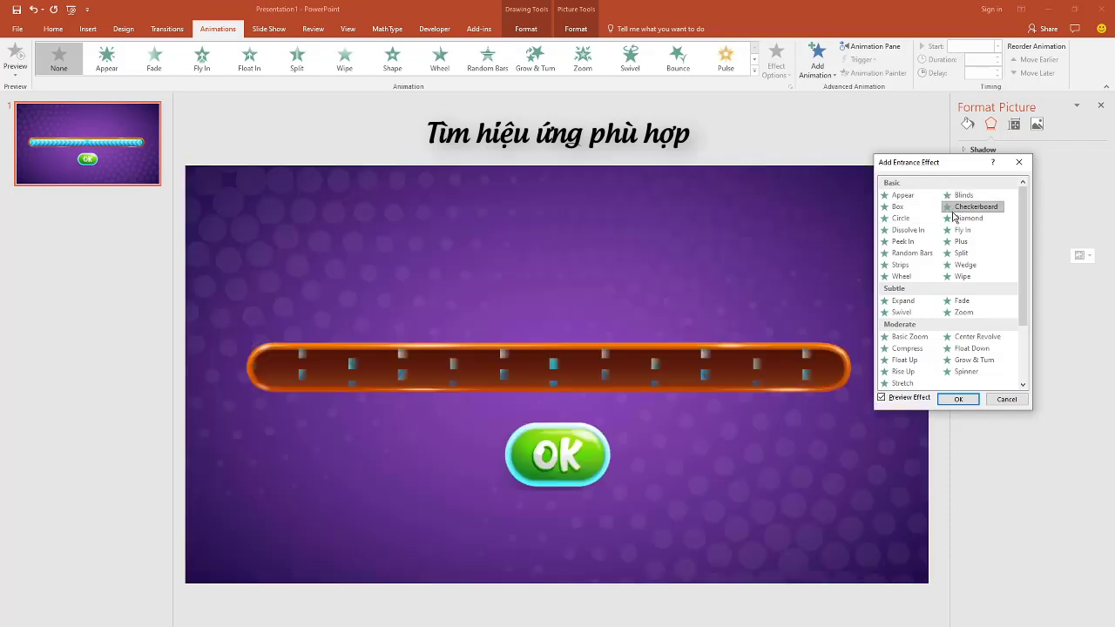
{"action": "left_click", "coordinate": [953, 218]}
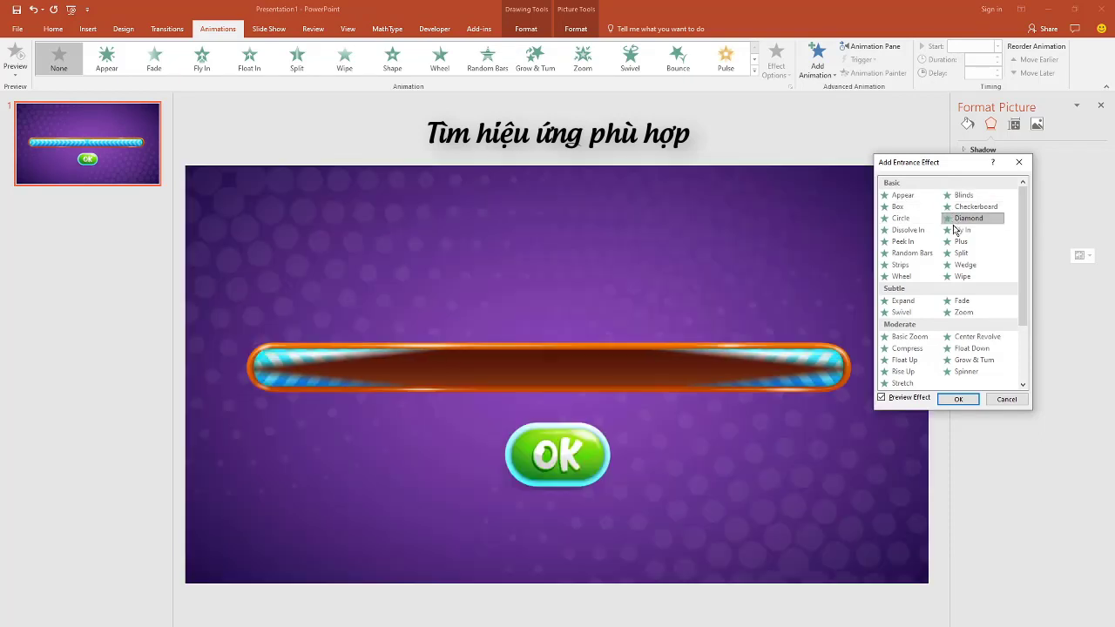
{"action": "left_click", "coordinate": [957, 230]}
{"action": "left_click", "coordinate": [908, 242]}
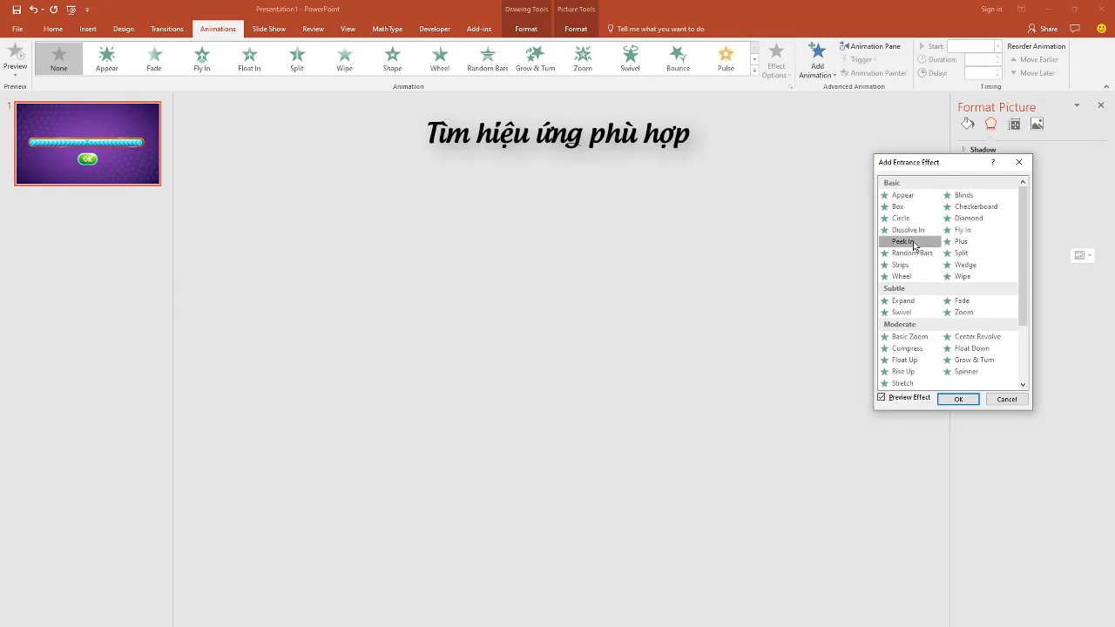
{"action": "left_click", "coordinate": [911, 253]}
{"action": "left_click", "coordinate": [905, 265]}
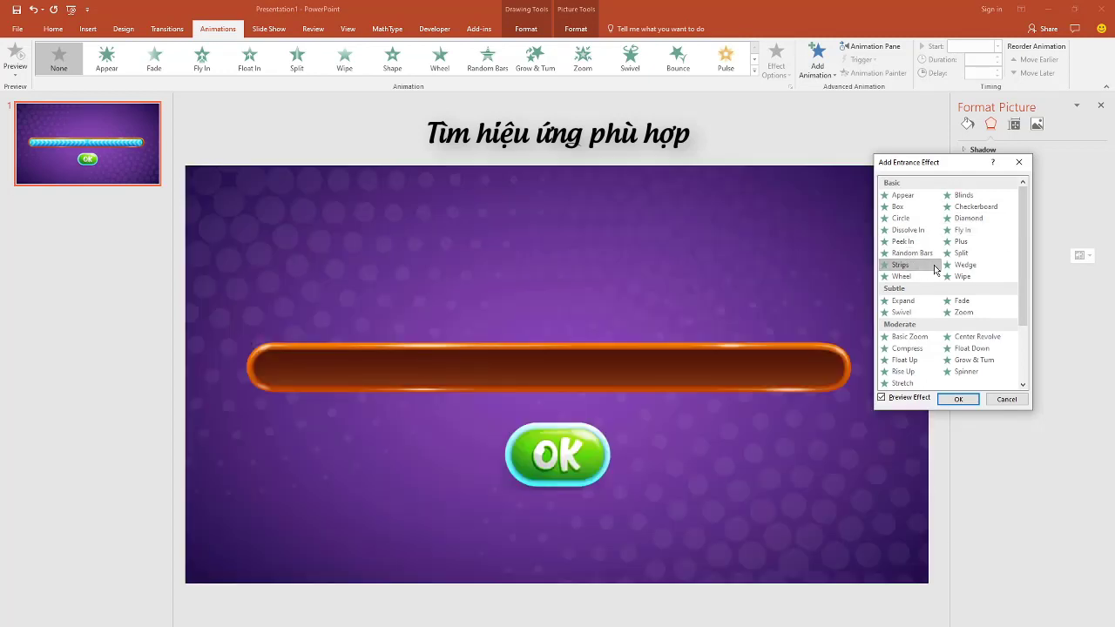
{"action": "left_click", "coordinate": [964, 265]}
{"action": "left_click", "coordinate": [961, 276]}
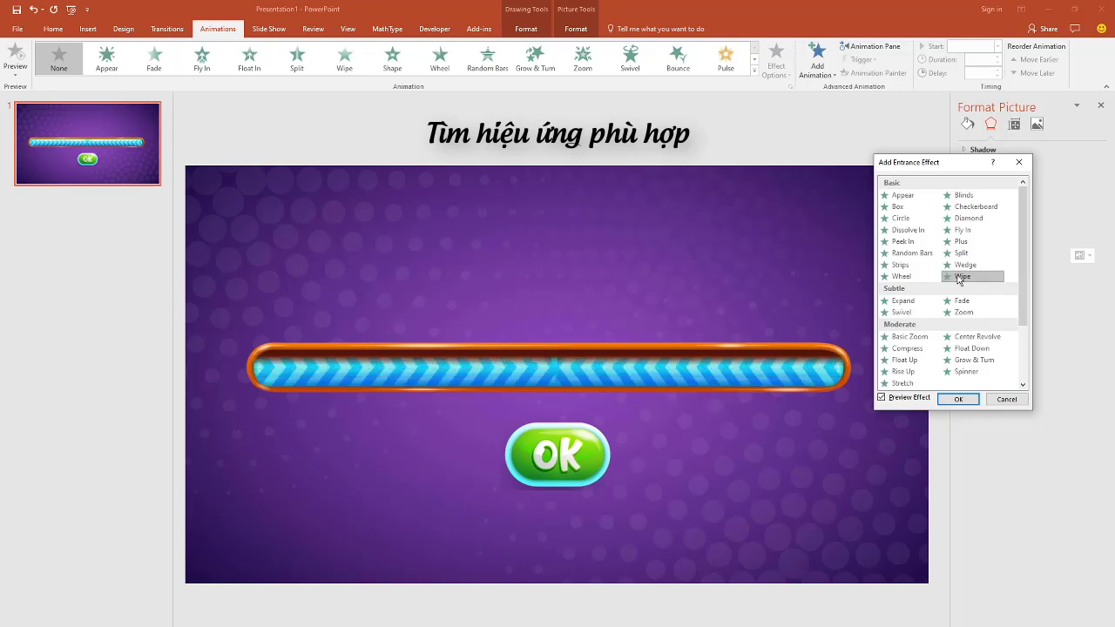
{"action": "left_click", "coordinate": [924, 299]}
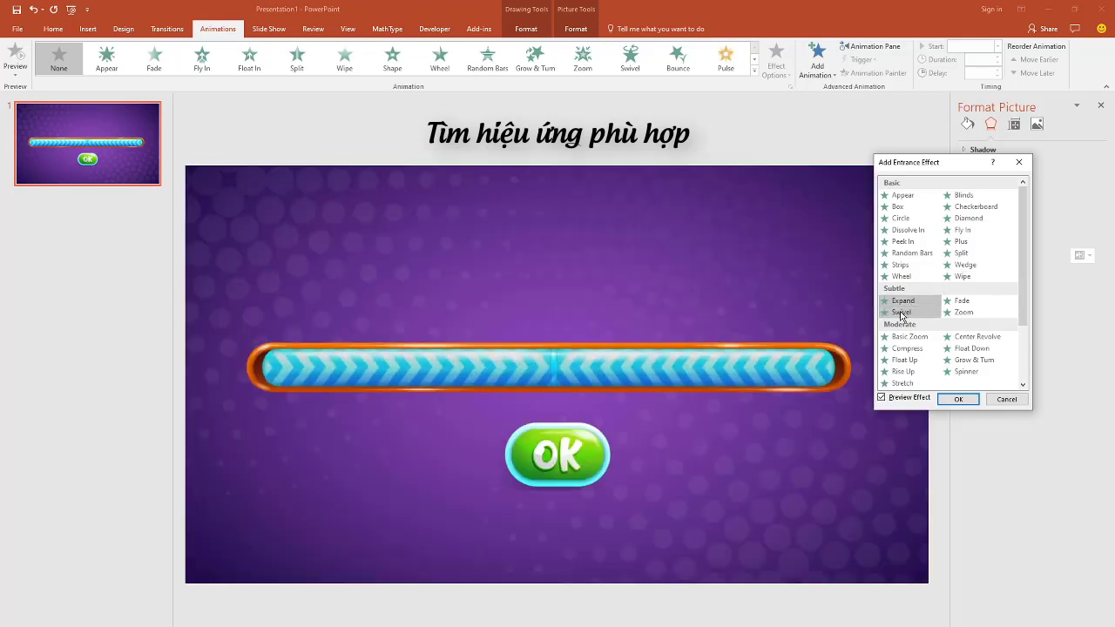
{"action": "left_click", "coordinate": [902, 312]}
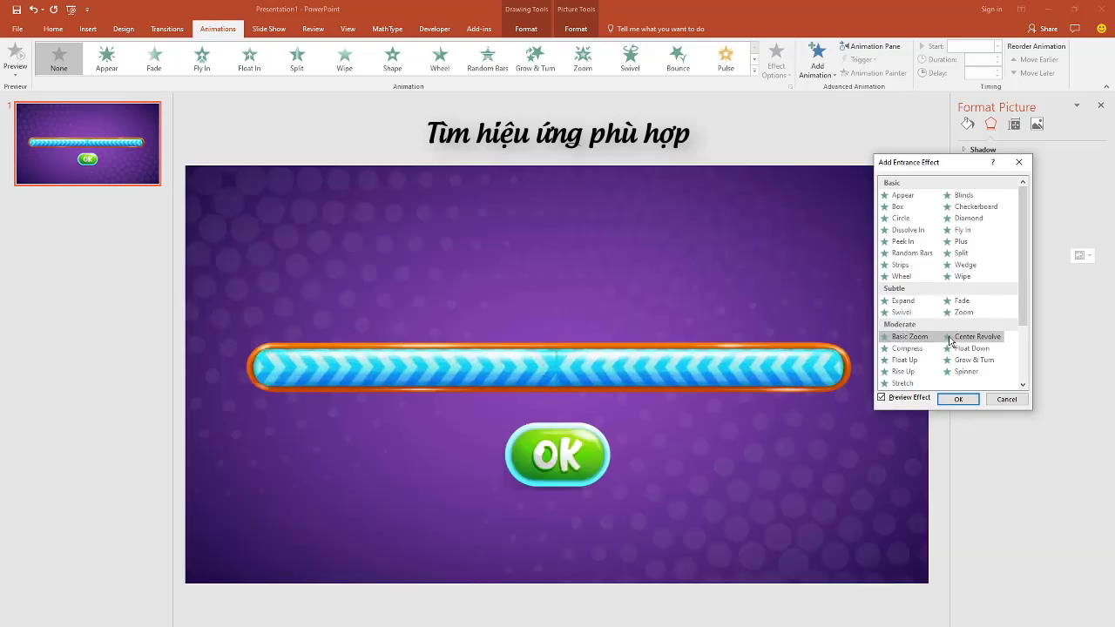
{"action": "left_click", "coordinate": [955, 337]}
{"action": "left_click", "coordinate": [914, 359]}
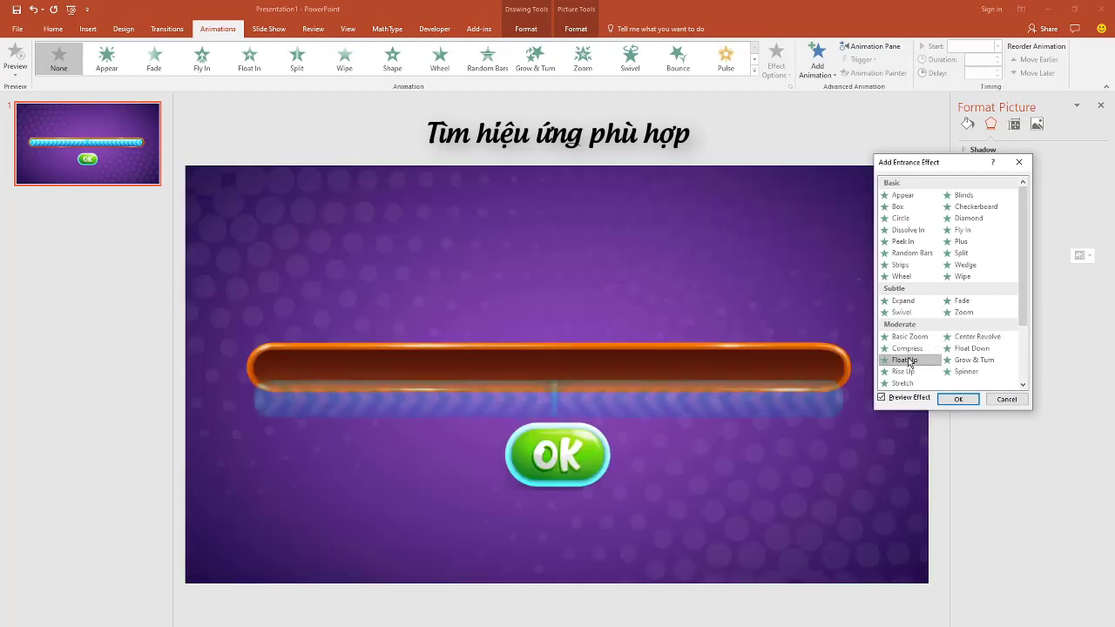
Step: Preview the Curve Up, Basic Swivel, Boomerang, Credits, Spiral In and Float entrances
{"action": "scroll", "coordinate": [905, 357], "scroll_direction": "down", "scroll_amount": 2}
{"action": "left_click", "coordinate": [903, 350]}
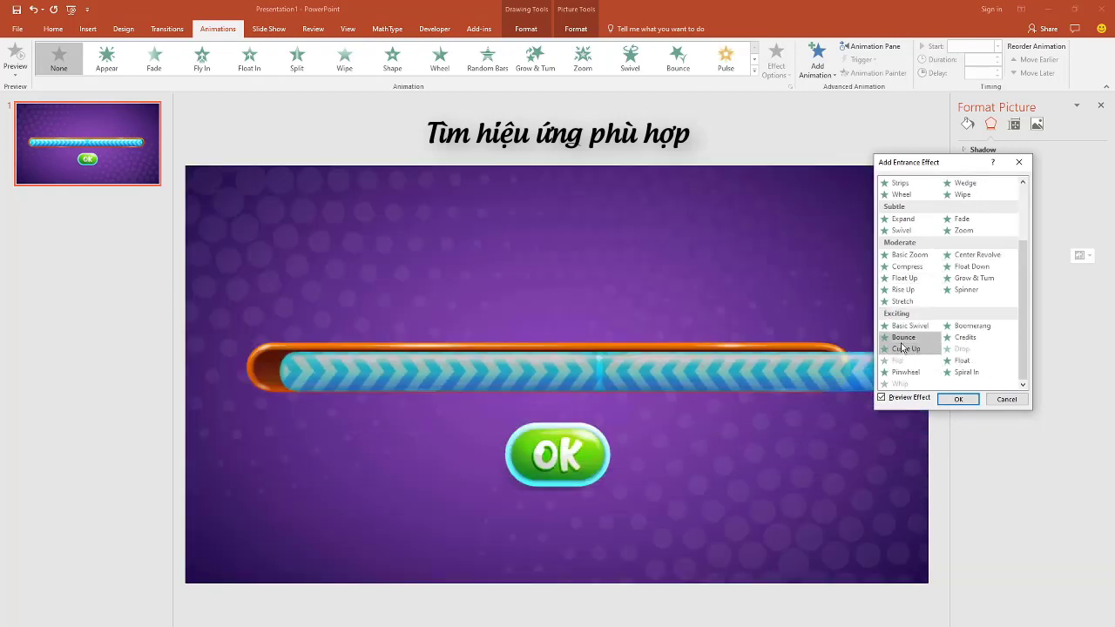
{"action": "left_click", "coordinate": [907, 325]}
{"action": "left_click", "coordinate": [958, 327]}
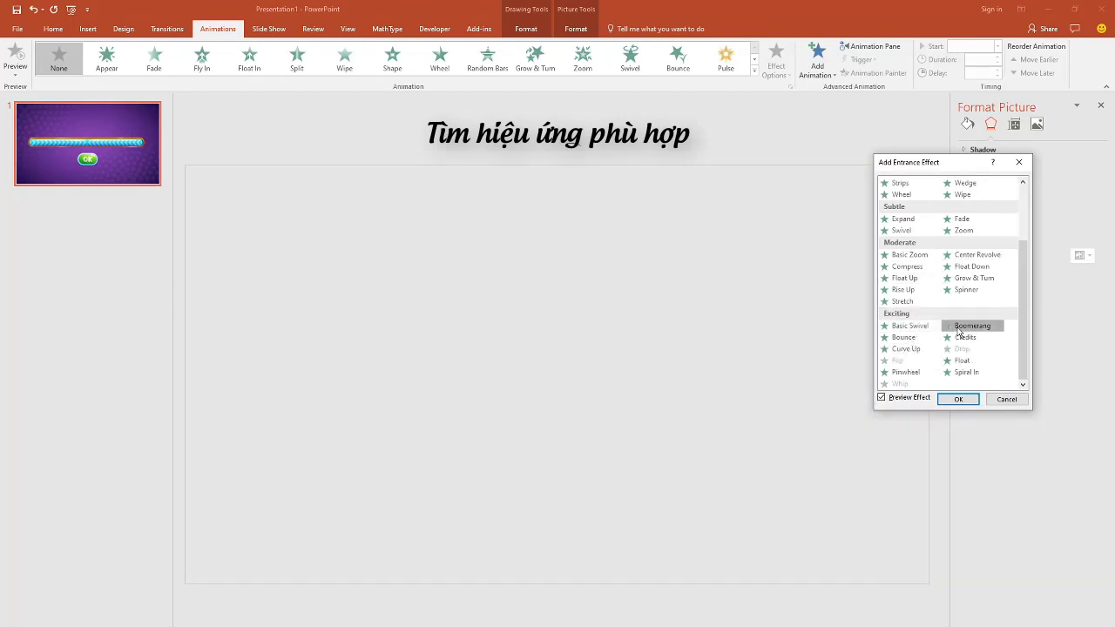
{"action": "left_click", "coordinate": [959, 338]}
{"action": "left_click", "coordinate": [960, 372]}
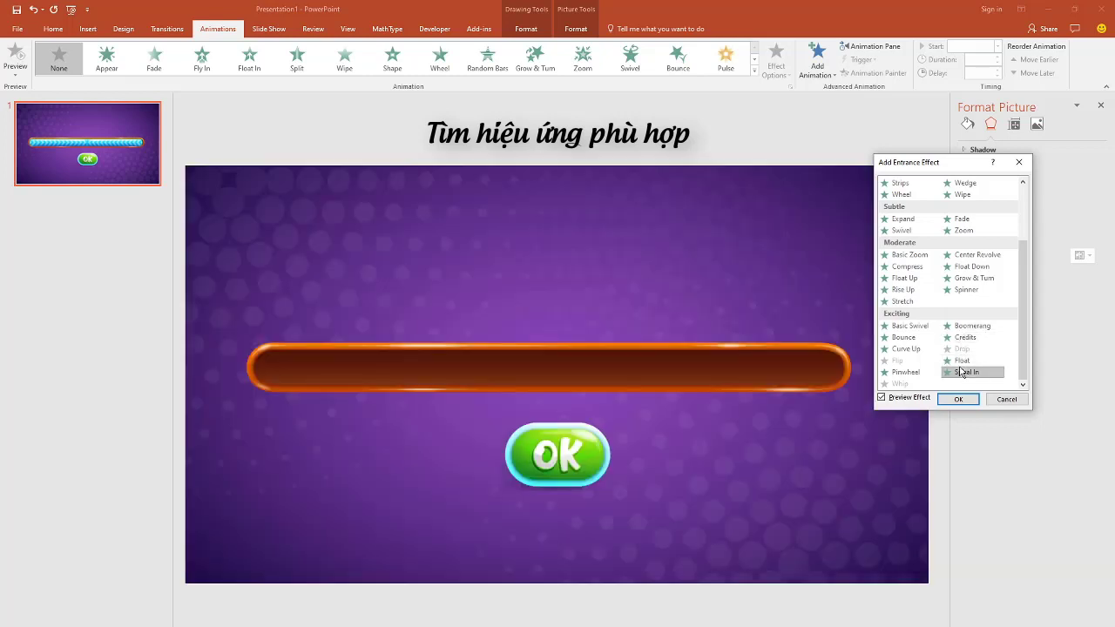
{"action": "left_click", "coordinate": [949, 361]}
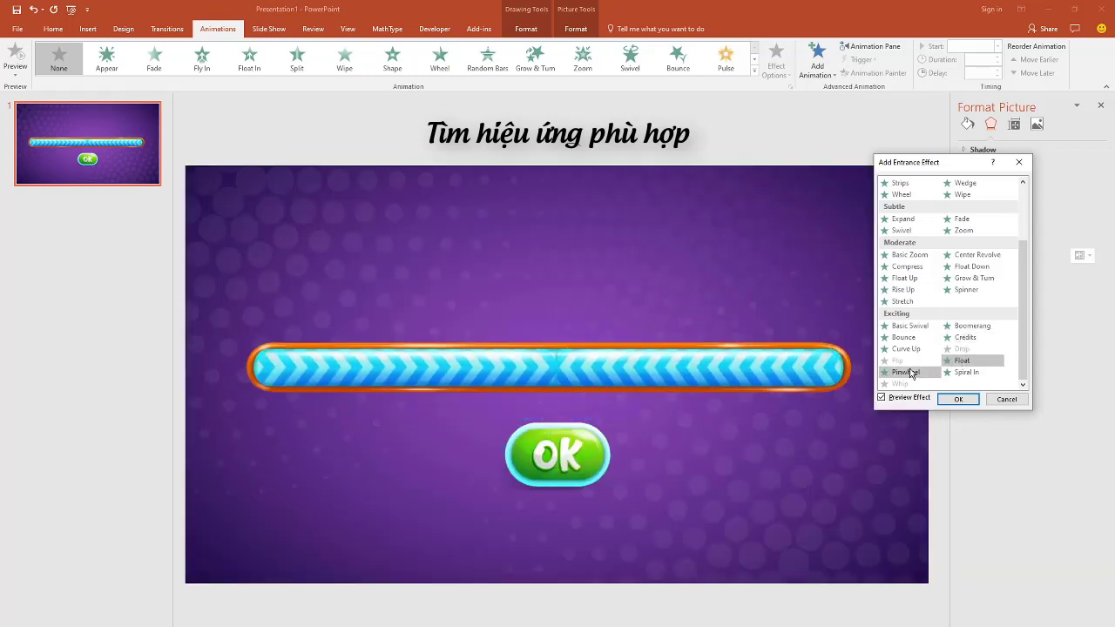
Step: Recheck Appear and Box, then apply the Fade entrance to the progress bar
{"action": "scroll", "coordinate": [911, 372], "scroll_direction": "up", "scroll_amount": 3}
{"action": "left_click", "coordinate": [903, 197]}
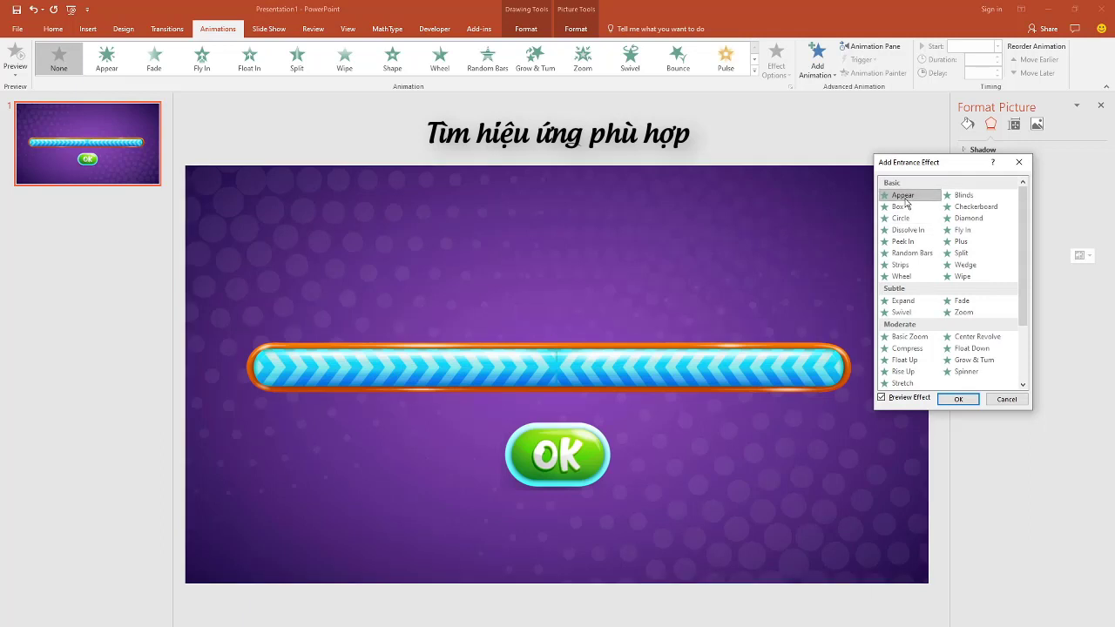
{"action": "left_click", "coordinate": [902, 206]}
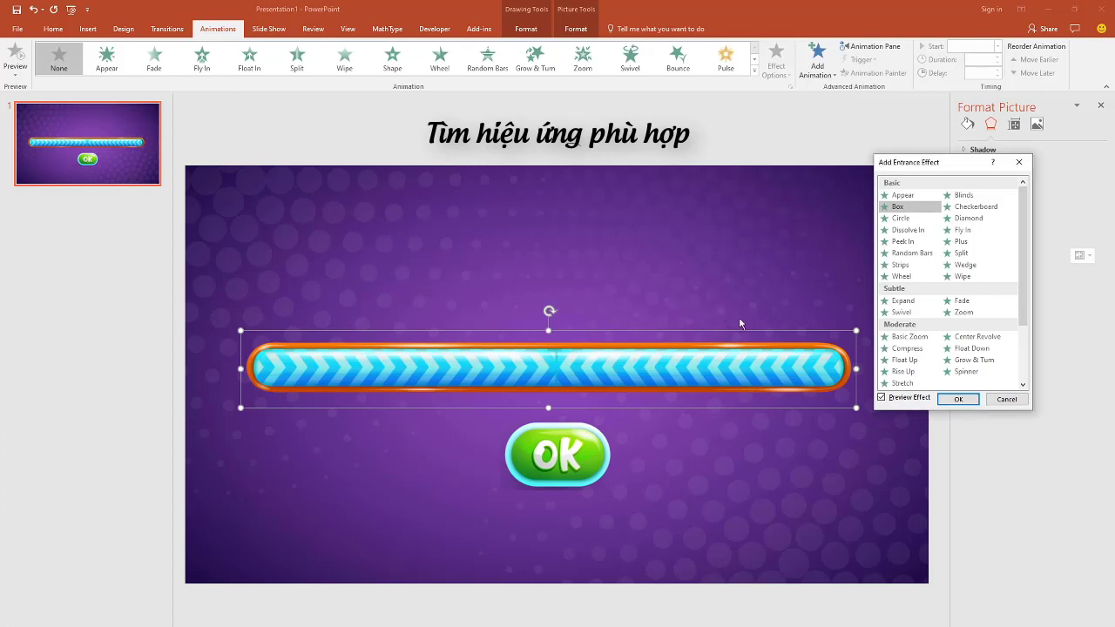
{"action": "left_click", "coordinate": [953, 299]}
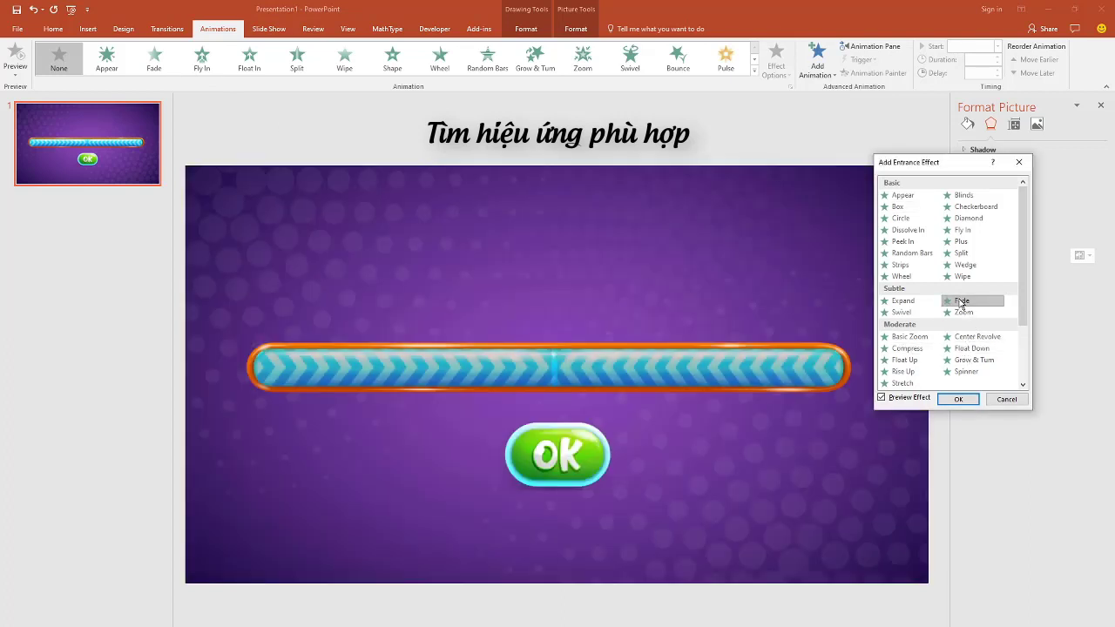
{"action": "left_click", "coordinate": [959, 400]}
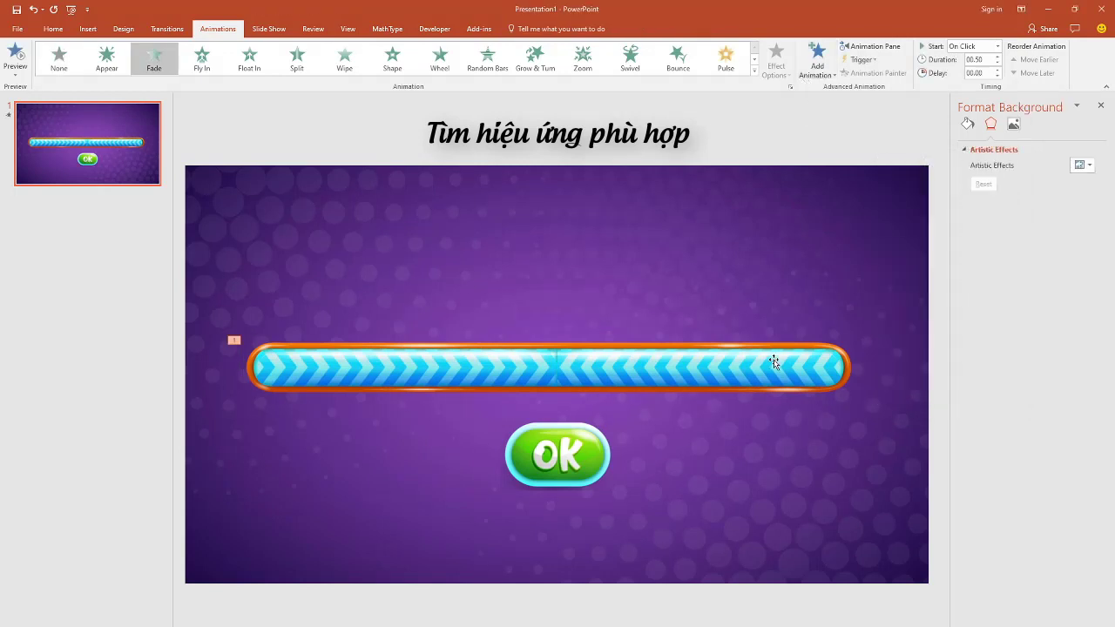
Step: Open the Animation Pane and delete the progress bar's Fade animation
{"action": "left_click", "coordinate": [871, 46]}
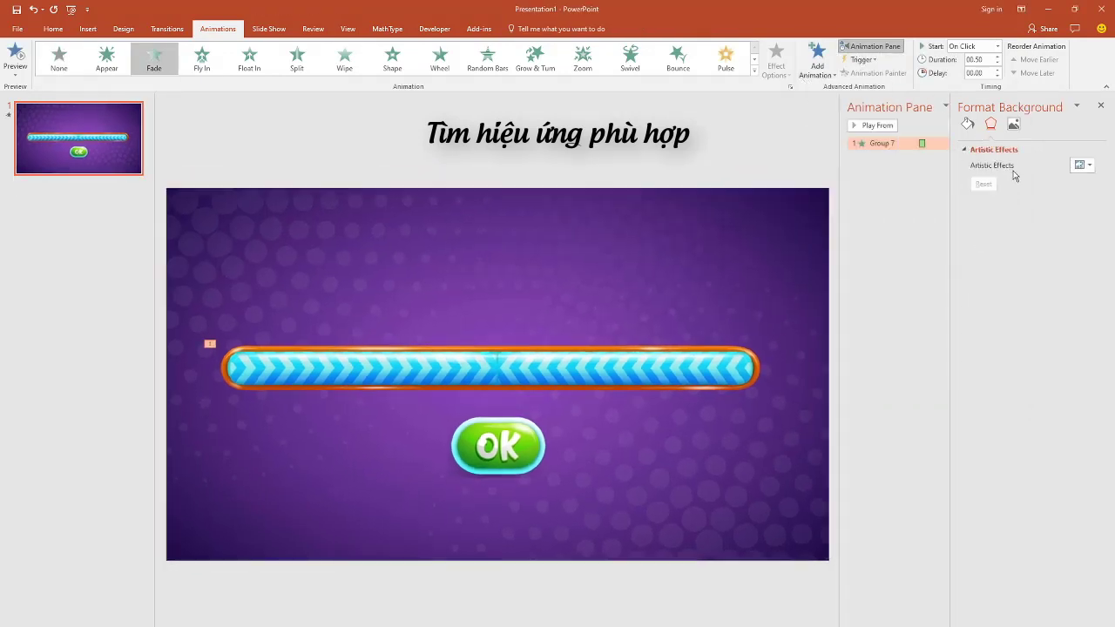
{"action": "left_click", "coordinate": [821, 75]}
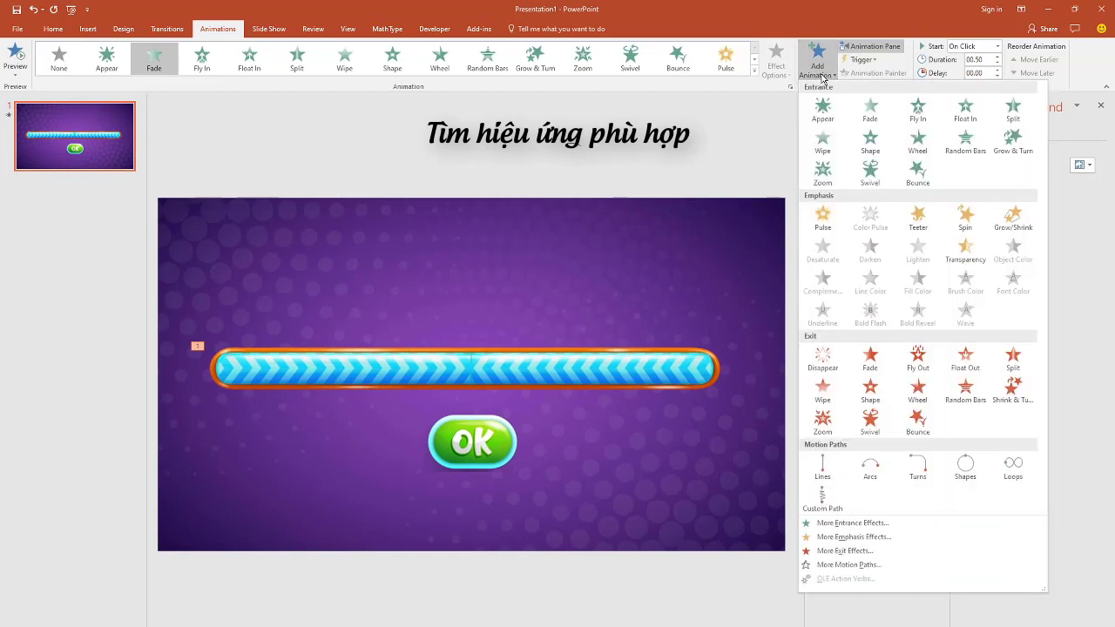
{"action": "left_click", "coordinate": [780, 79]}
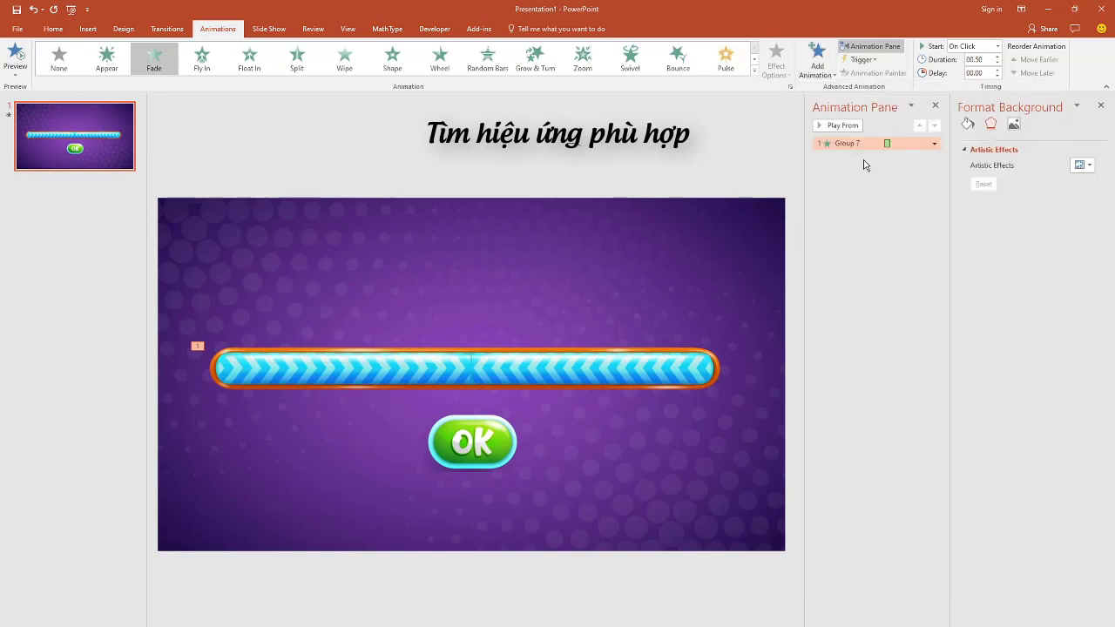
{"action": "key", "text": "Delete"}
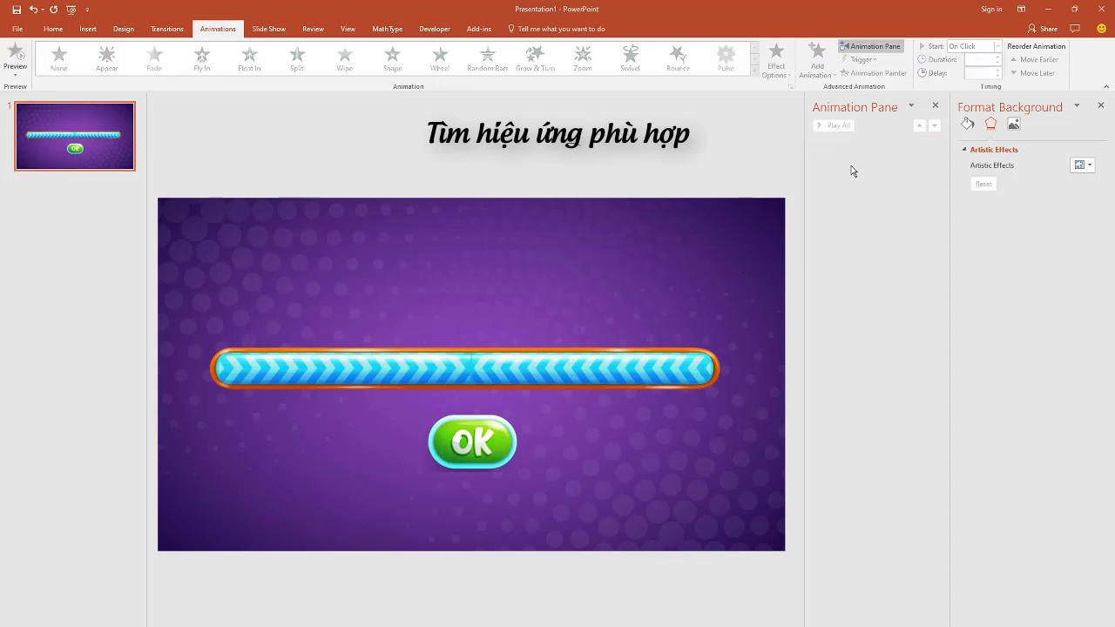
{"action": "left_click", "coordinate": [484, 364]}
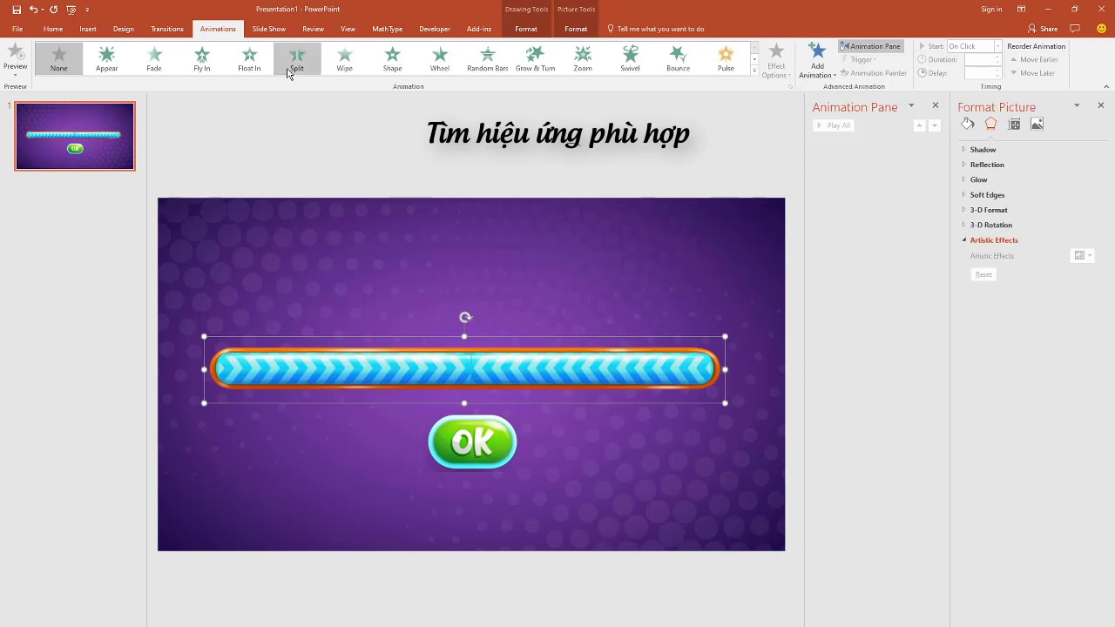
Step: Apply a Wipe entrance to the progress bar with direction From Left
{"action": "left_click", "coordinate": [339, 67]}
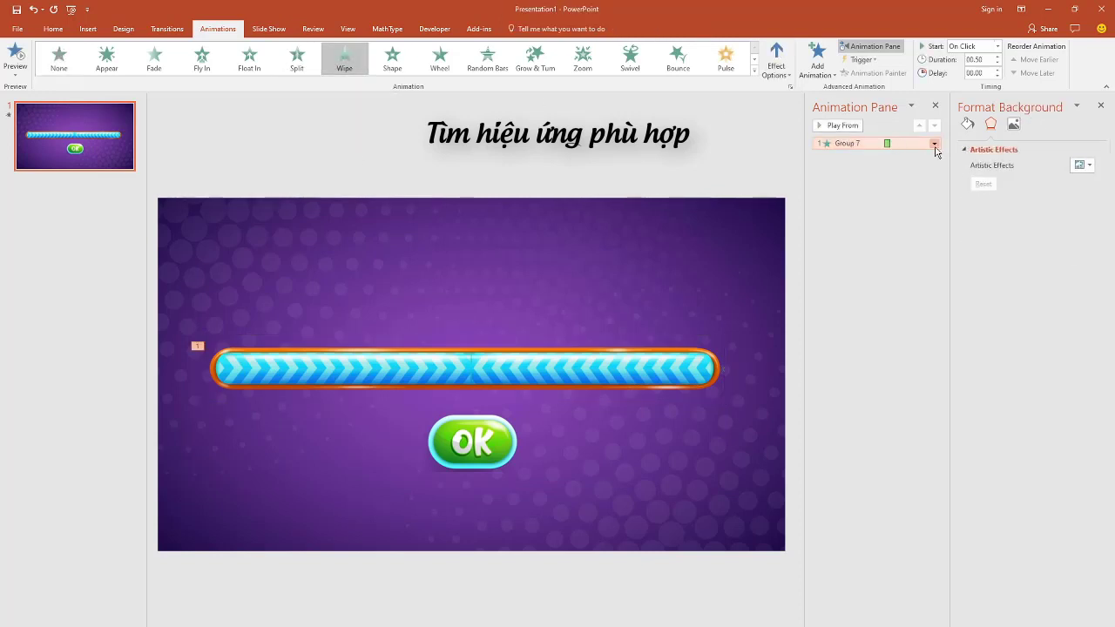
{"action": "left_click", "coordinate": [775, 61]}
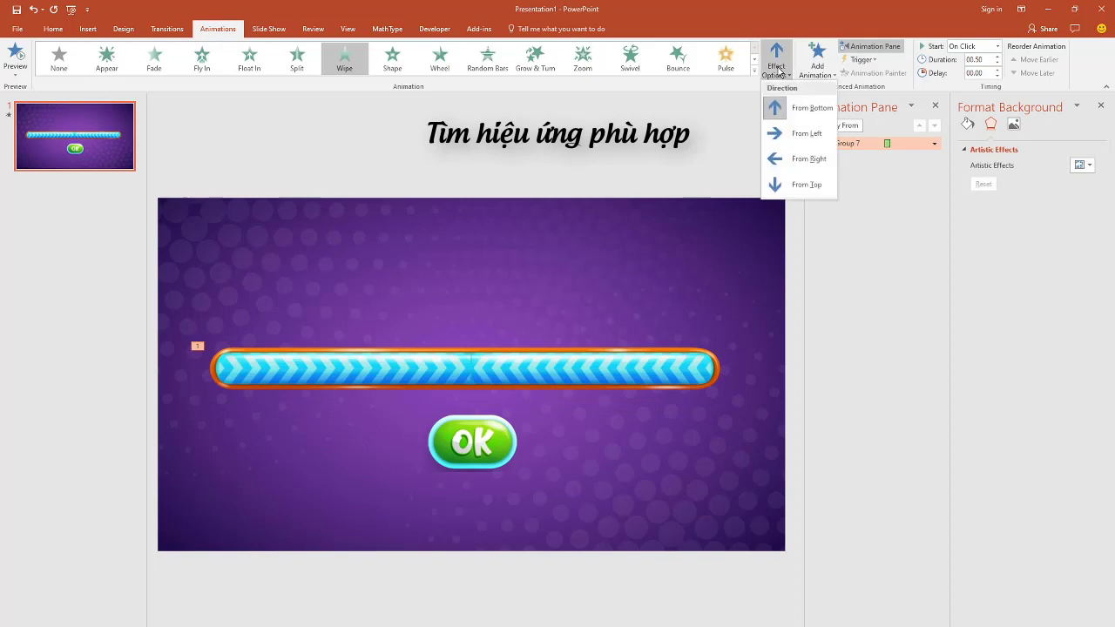
{"action": "left_click", "coordinate": [802, 135]}
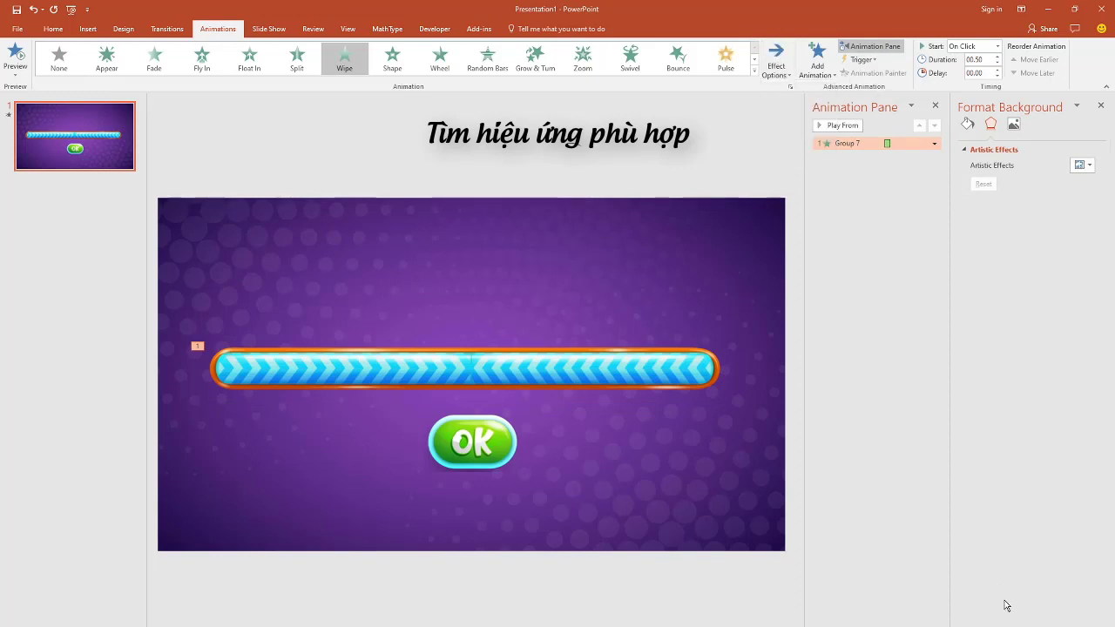
{"action": "key", "text": "alt+F5"}
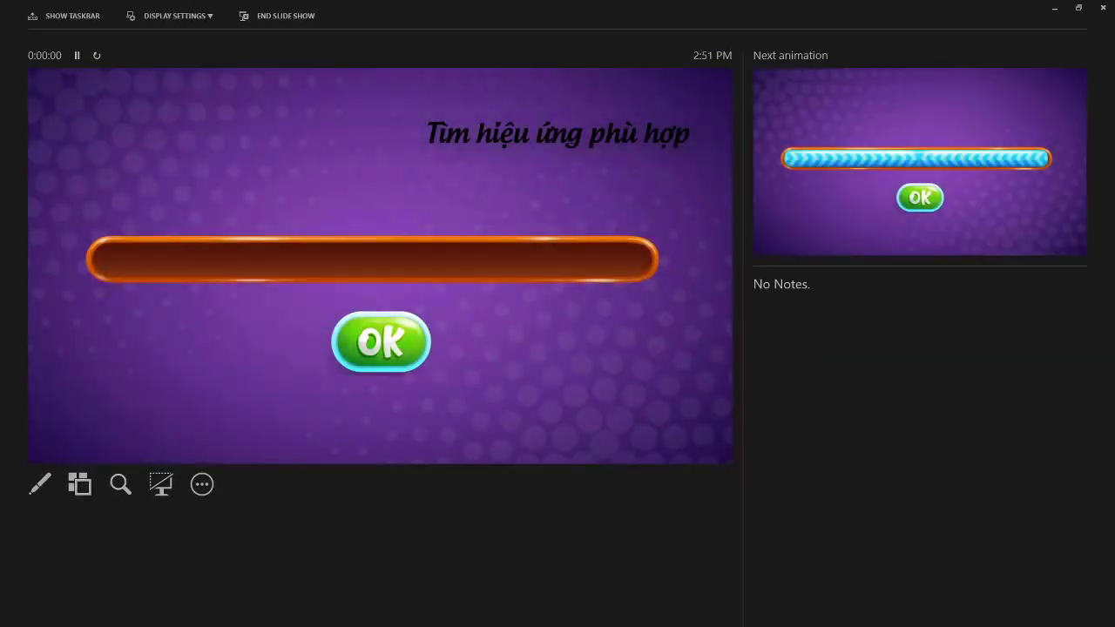
{"action": "key", "text": "space"}
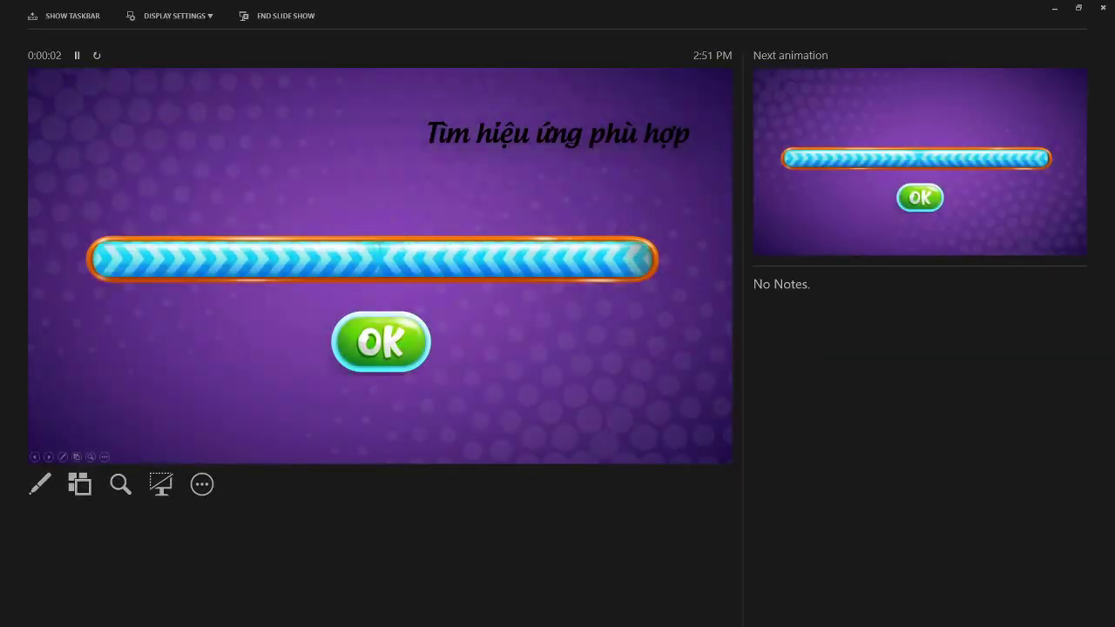
{"action": "key", "text": "Escape"}
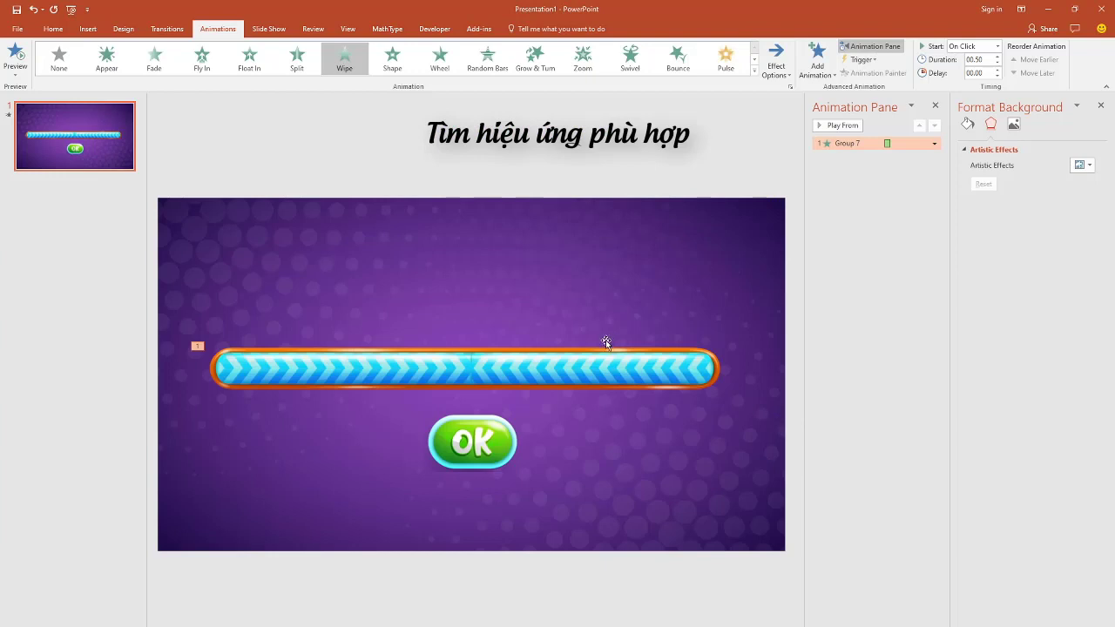
Step: Give the progress bar group's Wipe a 10.00-second duration and test it in a slide show
{"action": "left_click", "coordinate": [609, 374]}
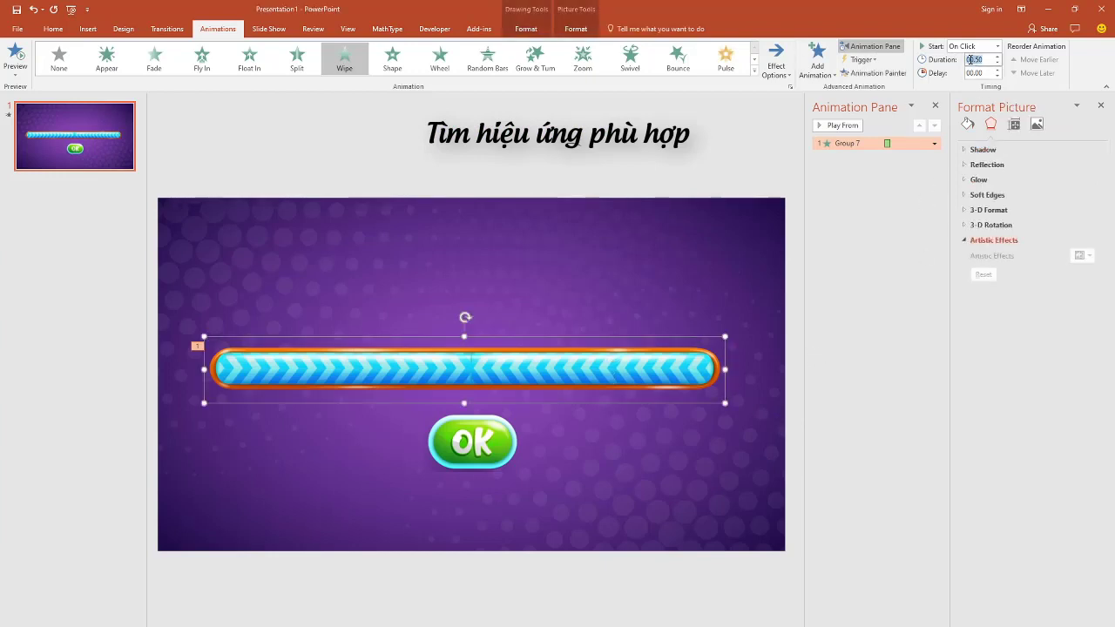
{"action": "type", "text": "10"}
{"action": "key", "text": "Return"}
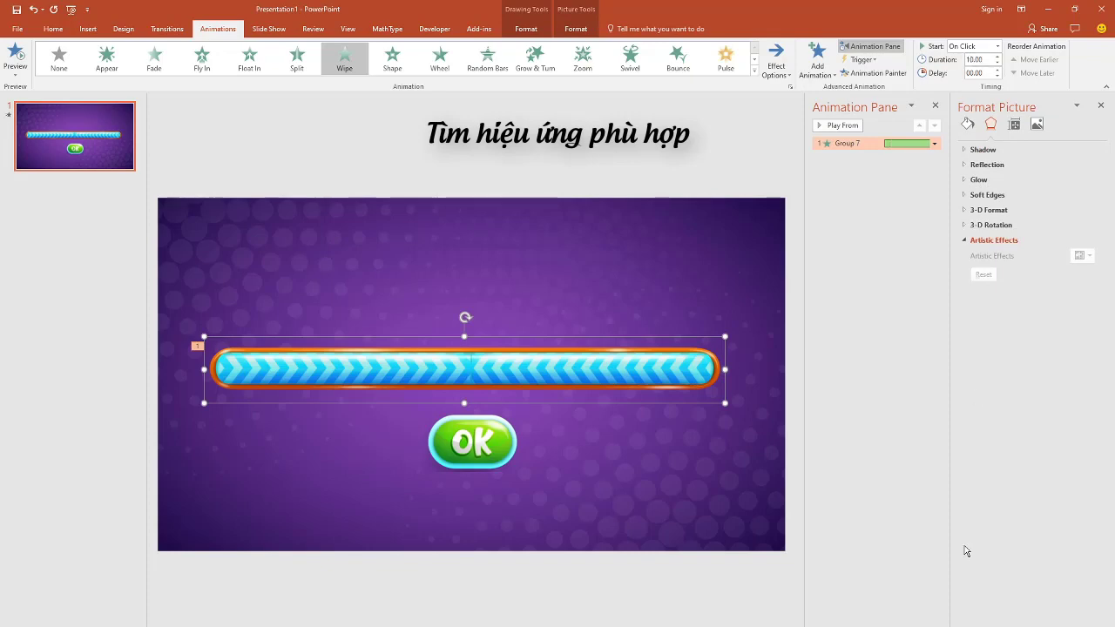
{"action": "key", "text": "F5"}
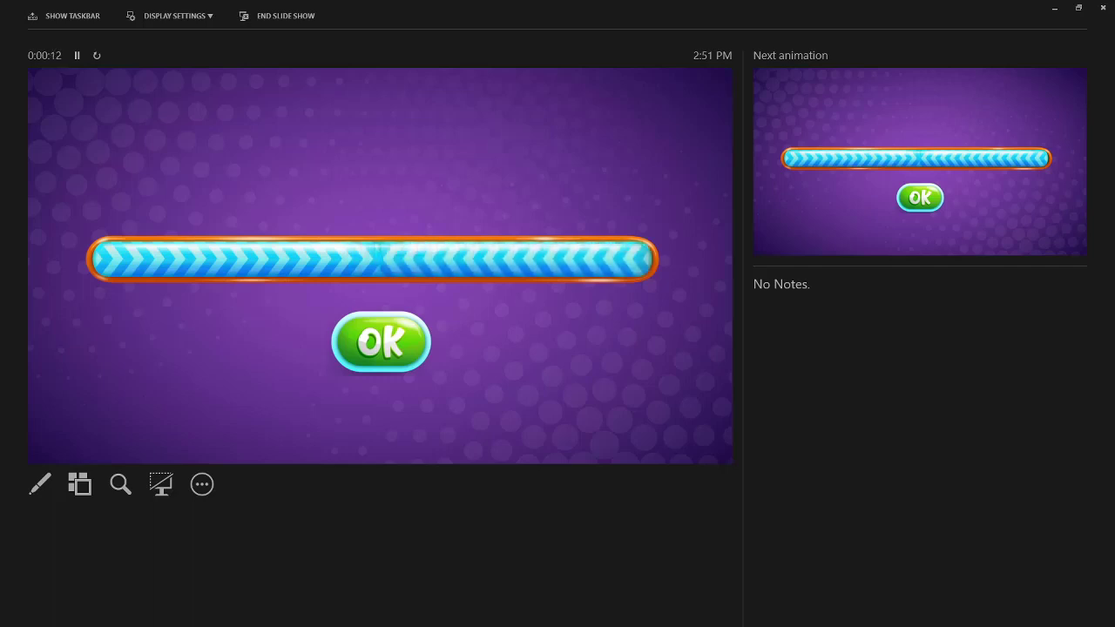
{"action": "key", "text": "Escape"}
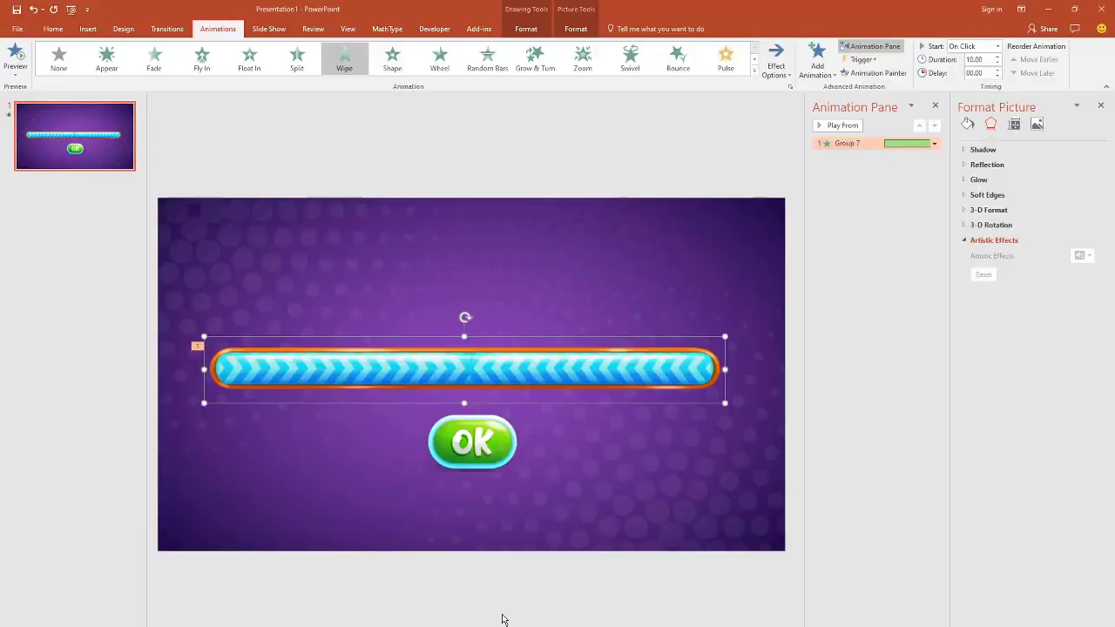
Step: Insert the walking bird animated image and drag the white-background bird off the progress bar
{"action": "left_click", "coordinate": [509, 279]}
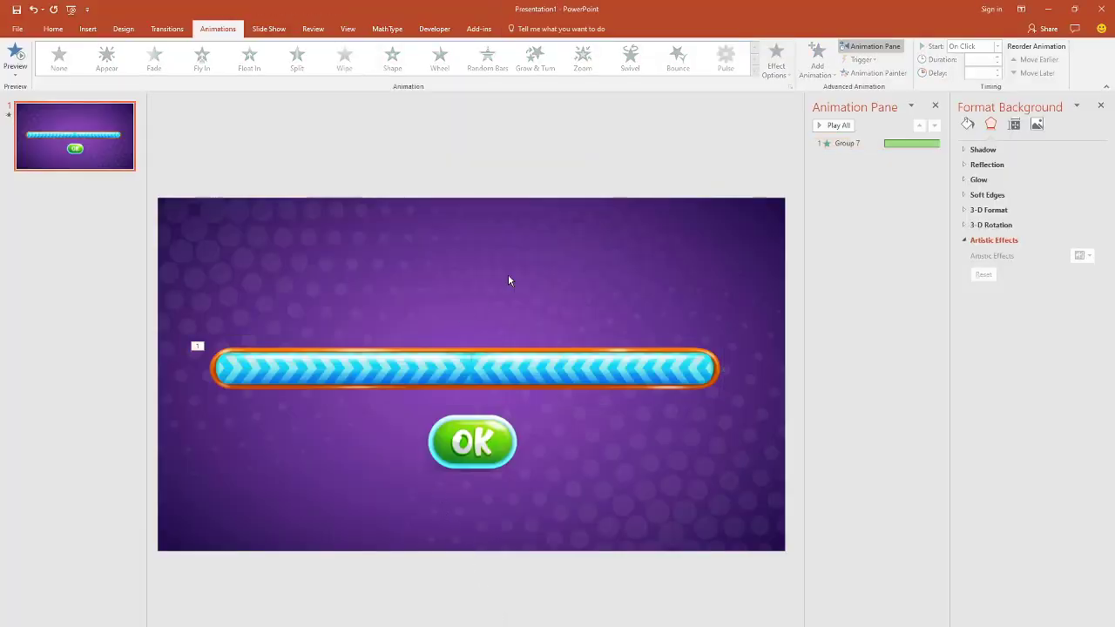
{"action": "left_click", "coordinate": [517, 362]}
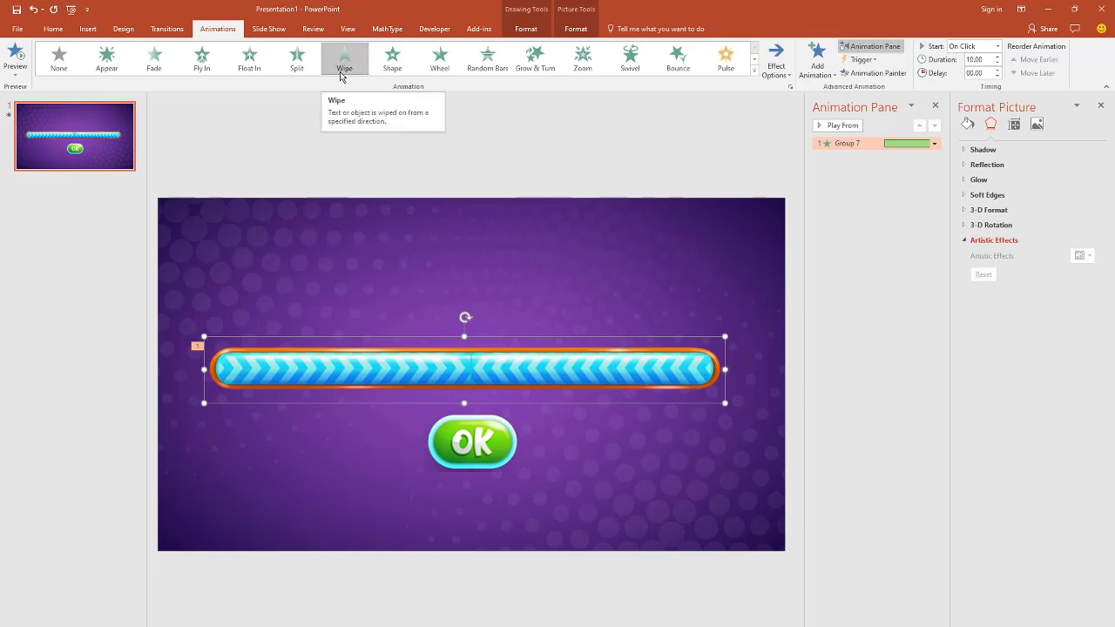
{"action": "left_click", "coordinate": [513, 164]}
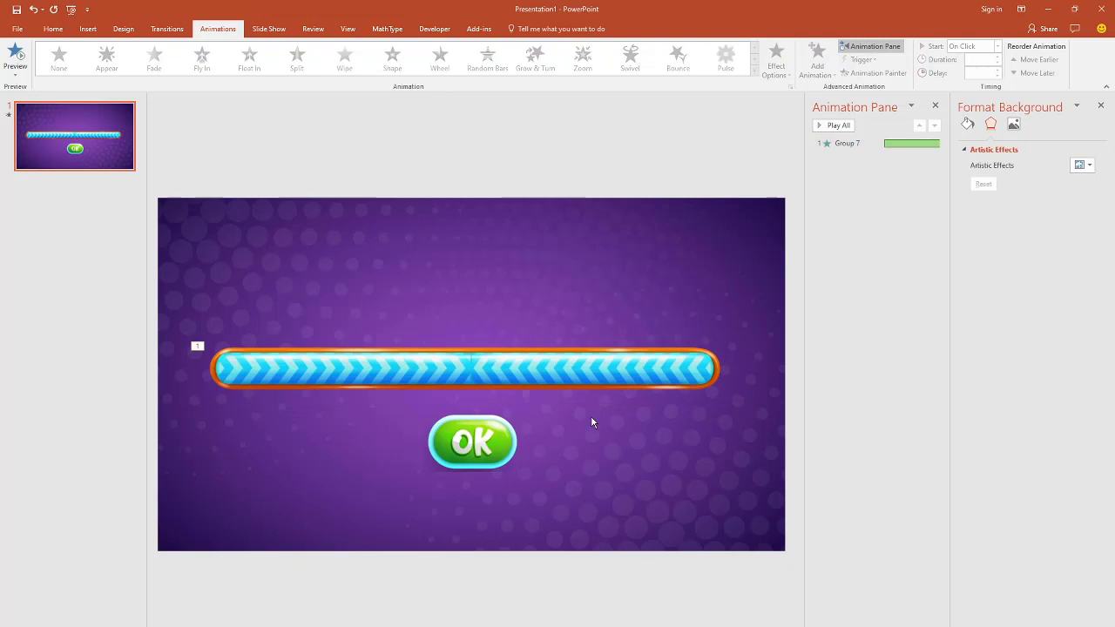
{"action": "left_click", "coordinate": [90, 30]}
{"action": "left_click", "coordinate": [73, 59]}
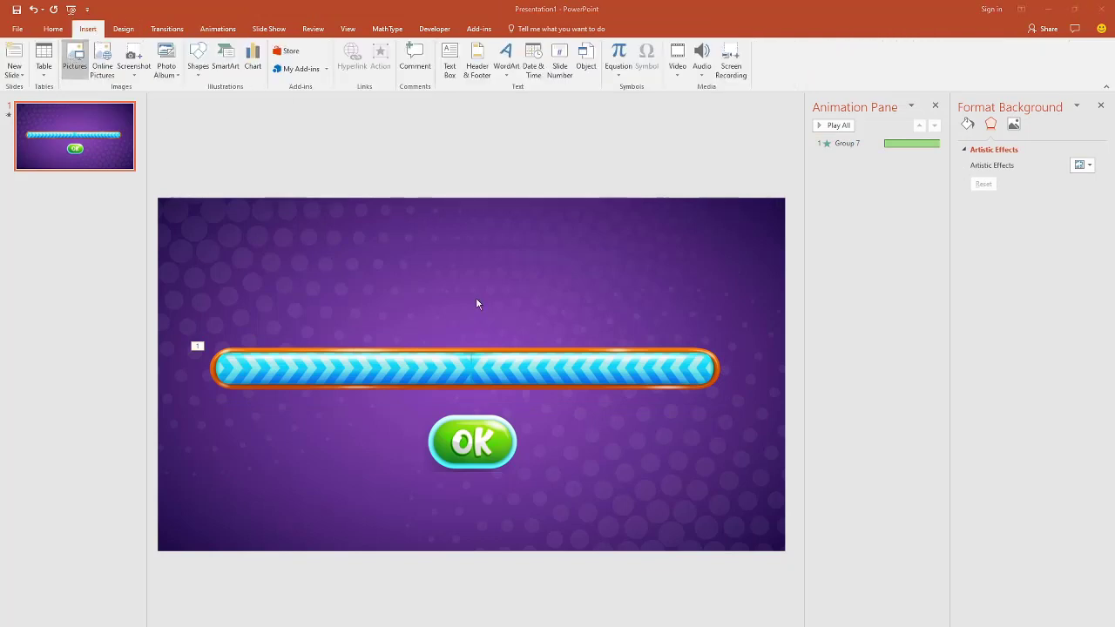
{"action": "double_click", "coordinate": [688, 204]}
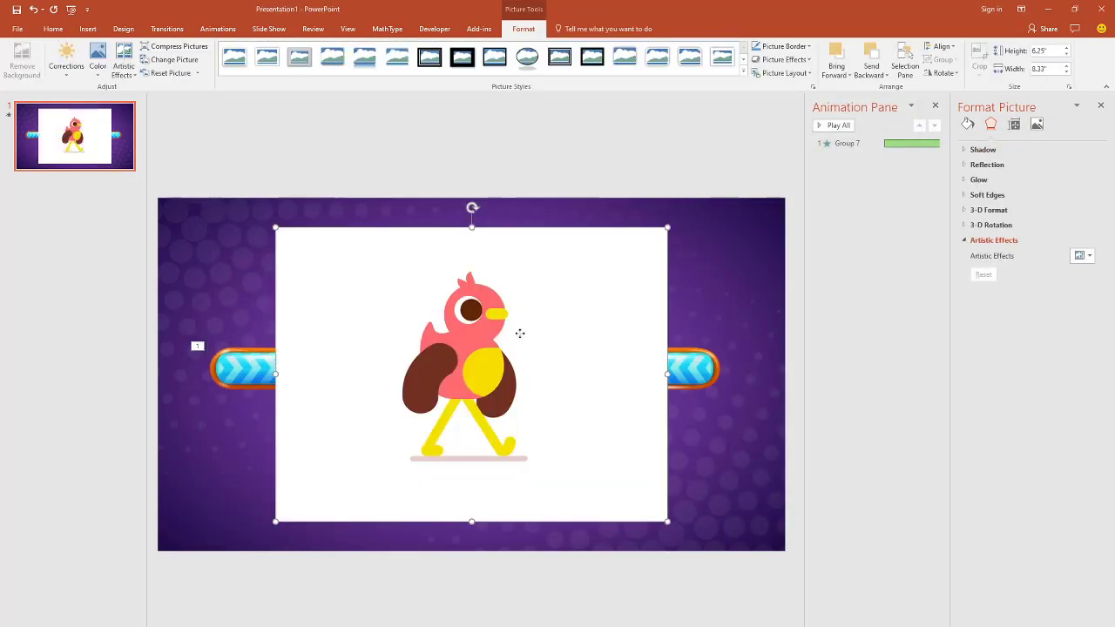
{"action": "left_click_drag", "start_coordinate": [453, 387], "coordinate": [568, 360]}
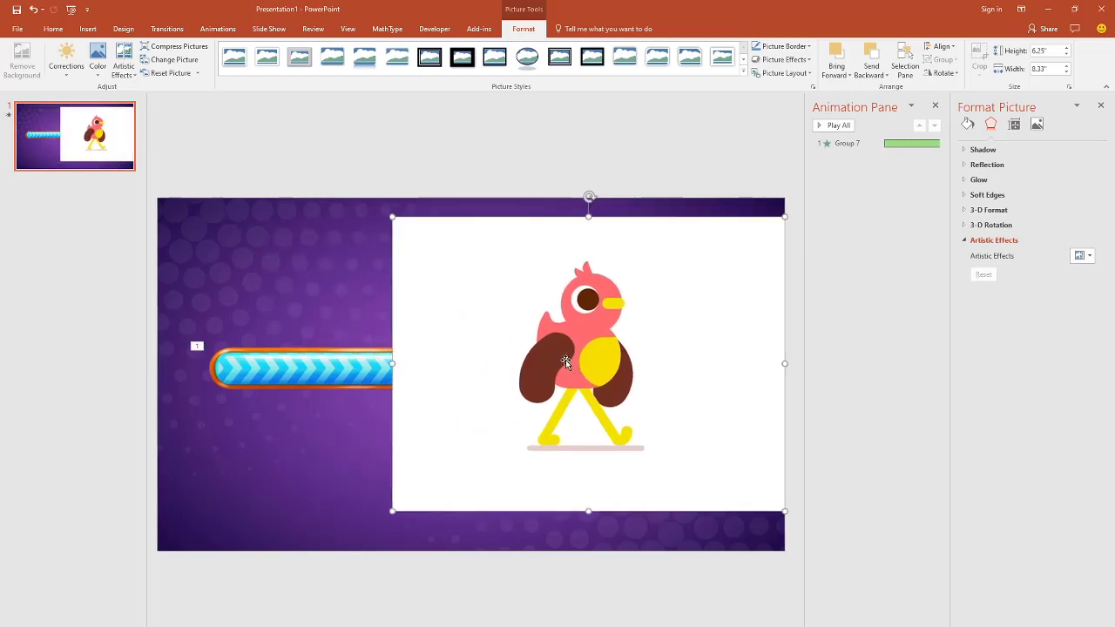
{"action": "left_click", "coordinate": [304, 474]}
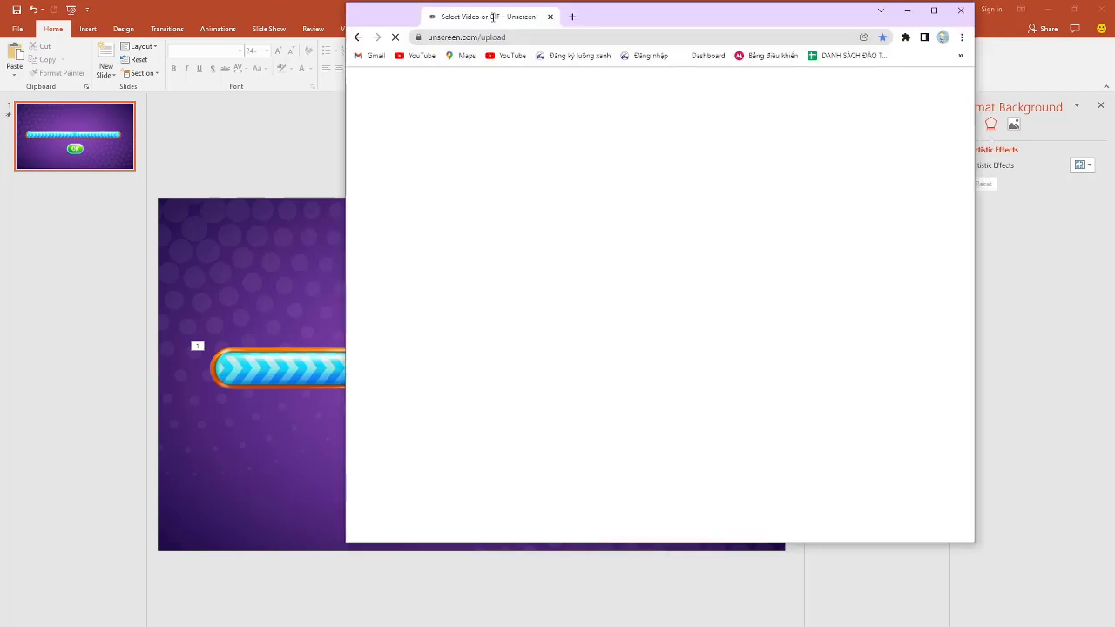
Step: Upload the giphy bird animation from the load folder on Unscreen's upload page
{"action": "double_click", "coordinate": [482, 25]}
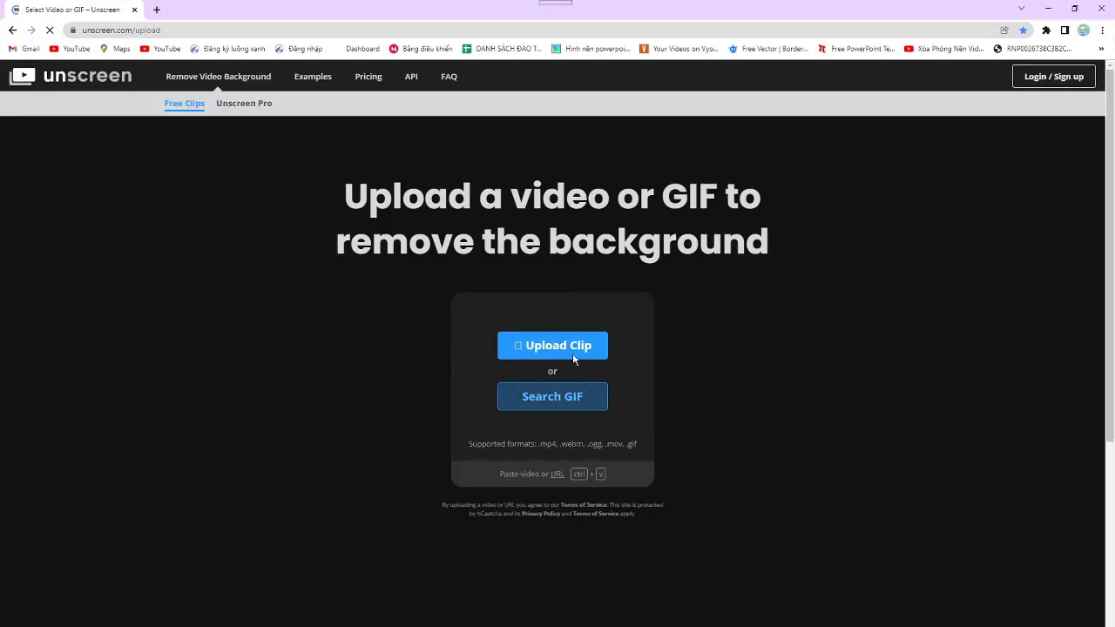
{"action": "left_click", "coordinate": [568, 350]}
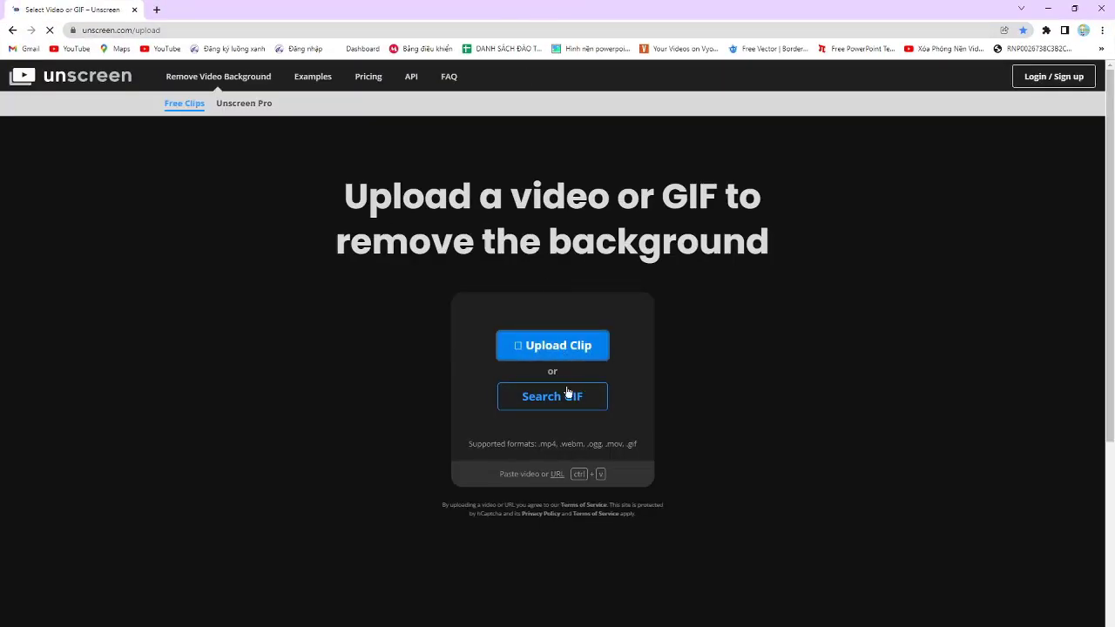
{"action": "left_click", "coordinate": [577, 345]}
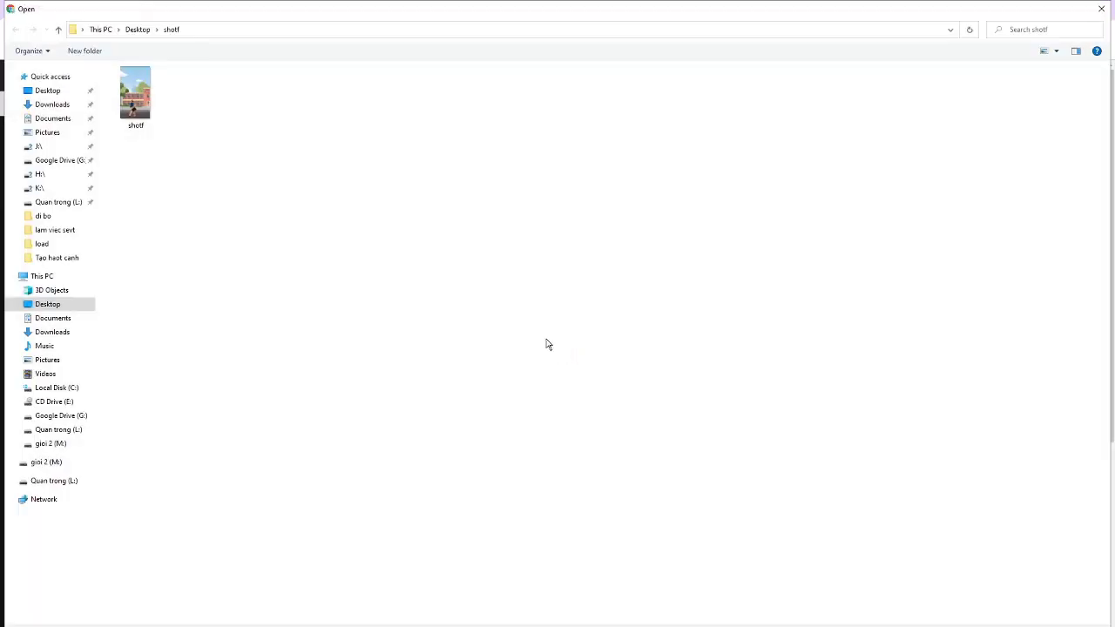
{"action": "left_click", "coordinate": [43, 244]}
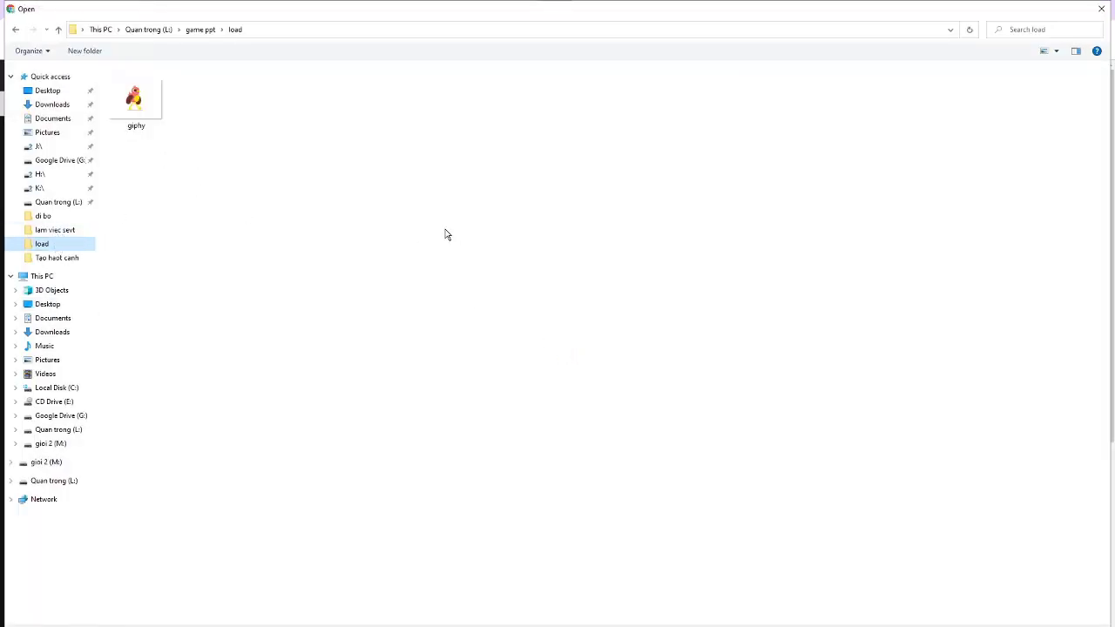
{"action": "double_click", "coordinate": [135, 103]}
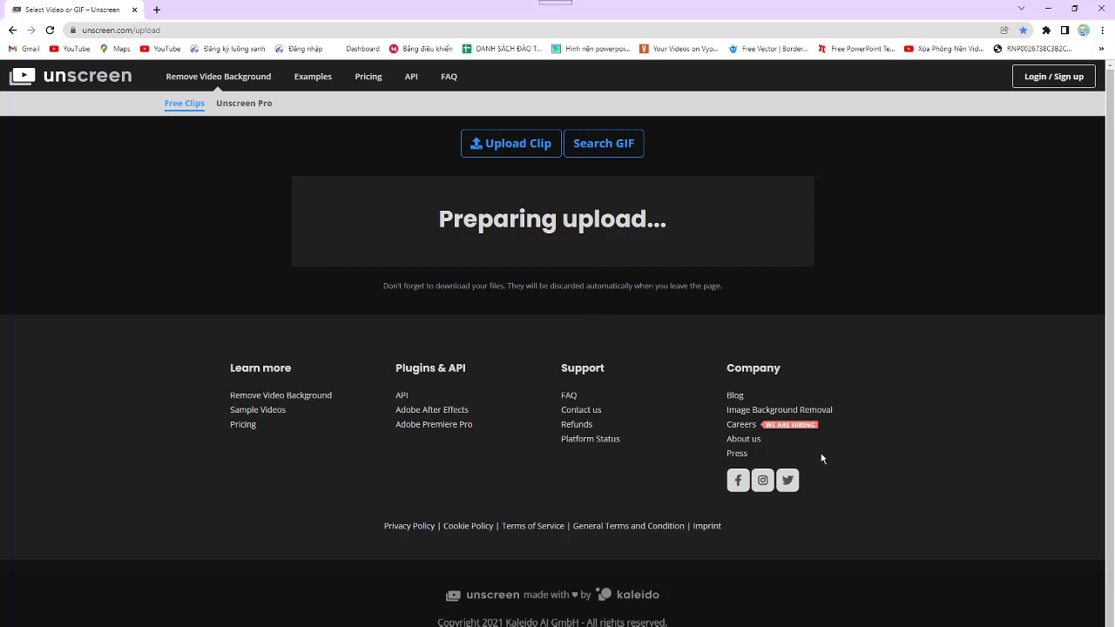
Step: Re-upload giphy and download the background-removed bird as giphy-unscreen
{"action": "left_click", "coordinate": [526, 145]}
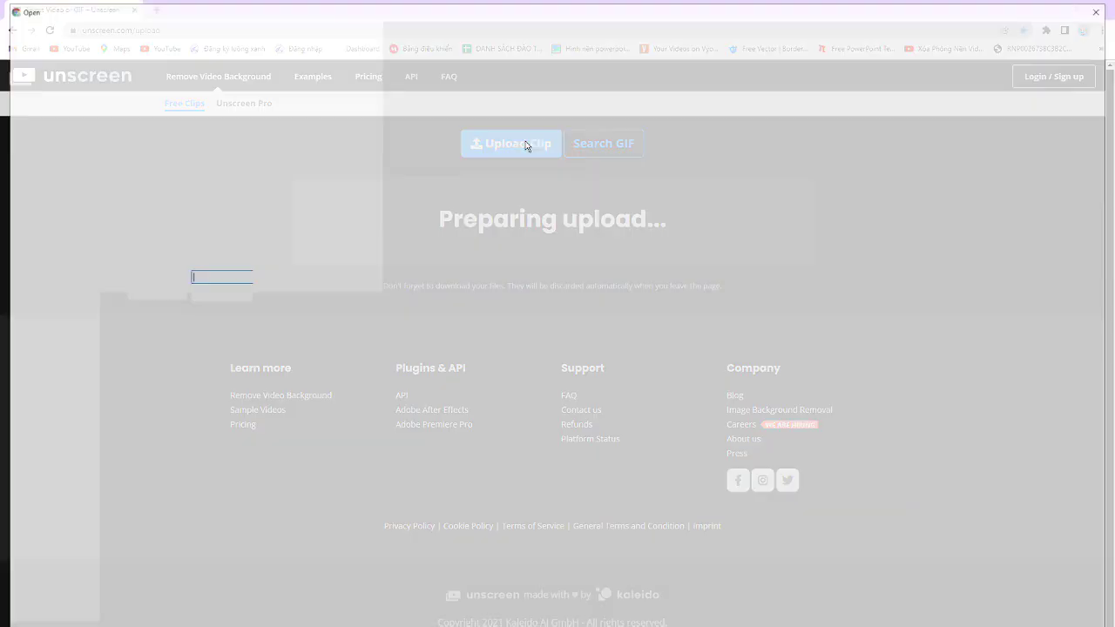
{"action": "double_click", "coordinate": [138, 102]}
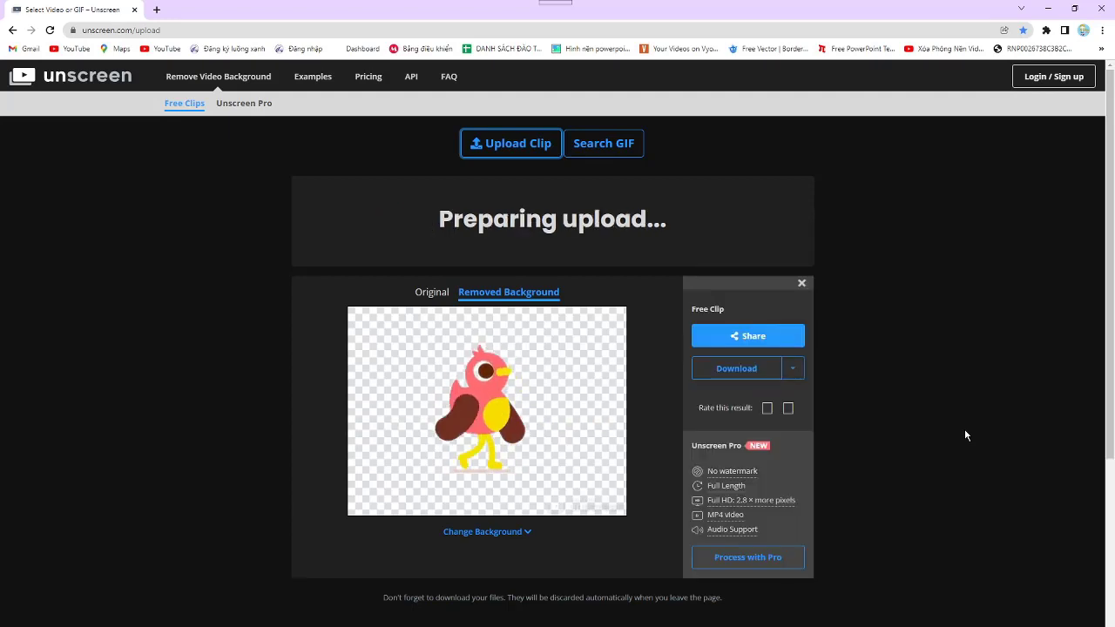
{"action": "scroll", "coordinate": [739, 363], "scroll_direction": "down", "scroll_amount": 3}
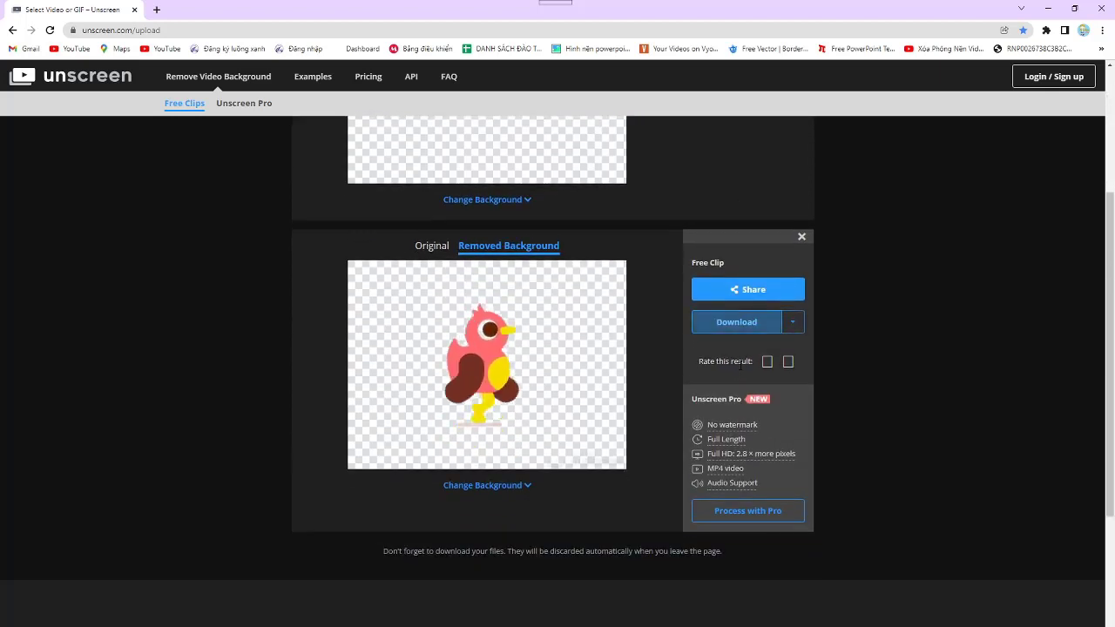
{"action": "left_click", "coordinate": [750, 323]}
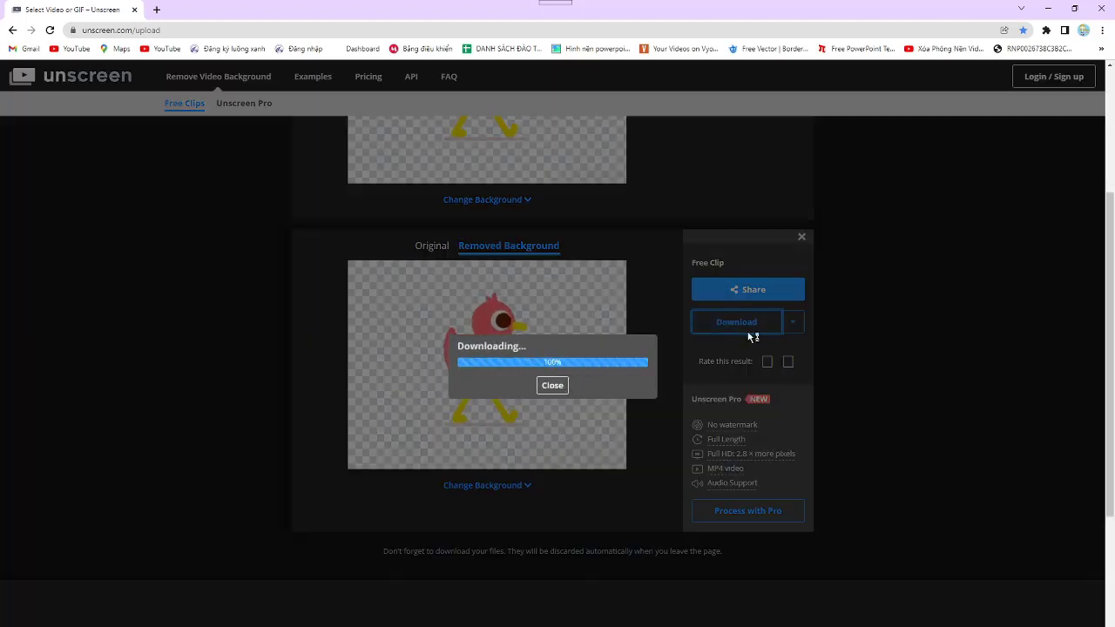
{"action": "key", "text": "Return"}
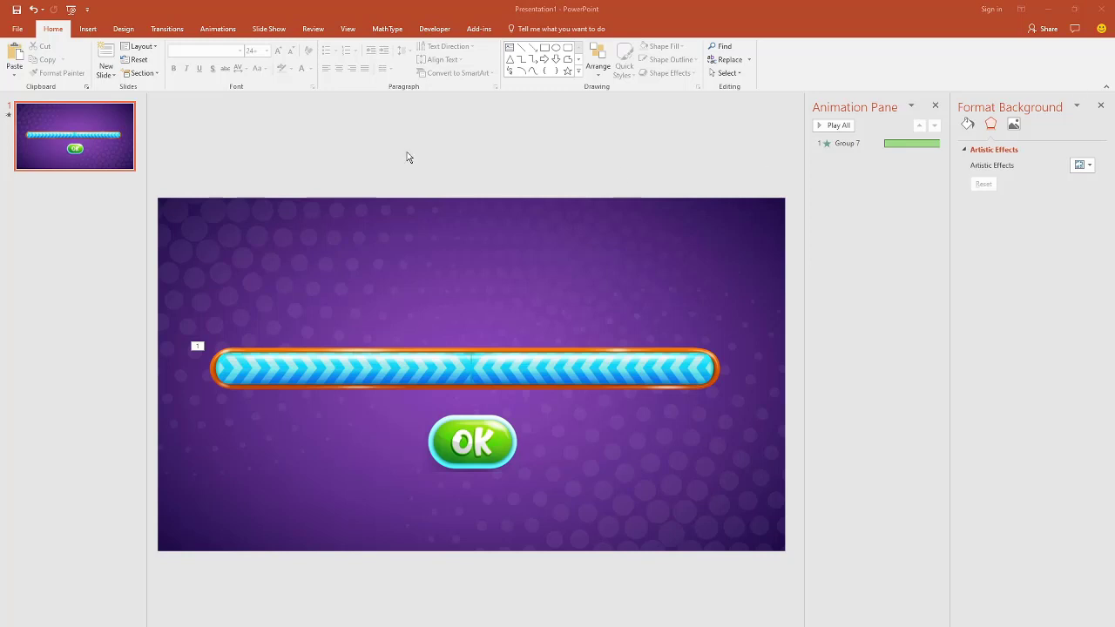
Step: Insert giphy-unscreen and size it to 2.24" x 2.98" above the bar's left end
{"action": "left_click", "coordinate": [87, 29]}
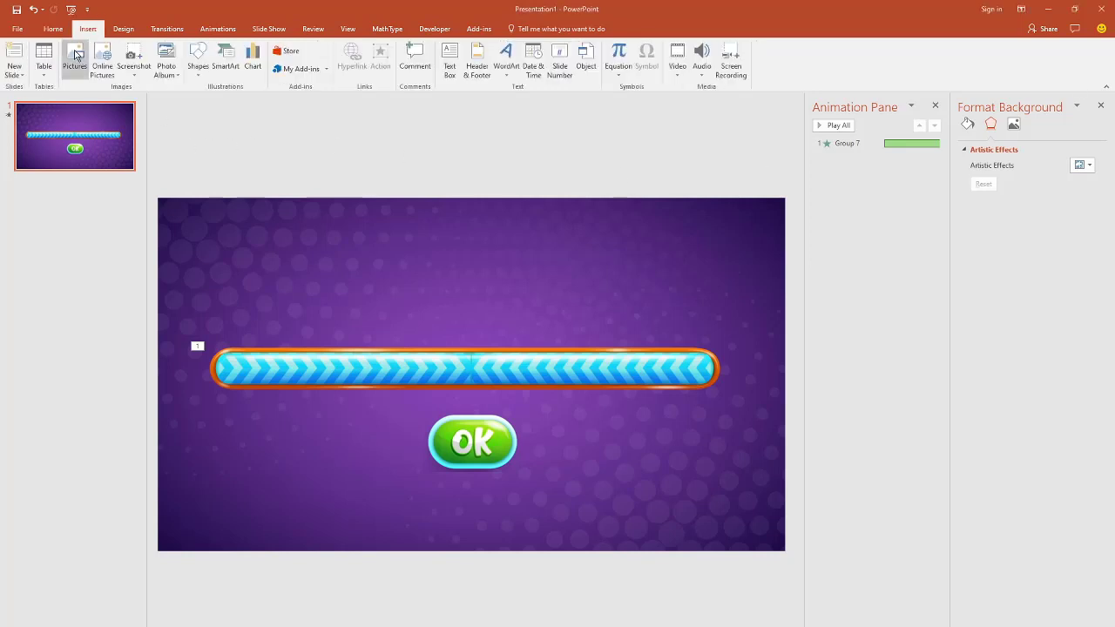
{"action": "left_click", "coordinate": [74, 57]}
{"action": "double_click", "coordinate": [768, 167]}
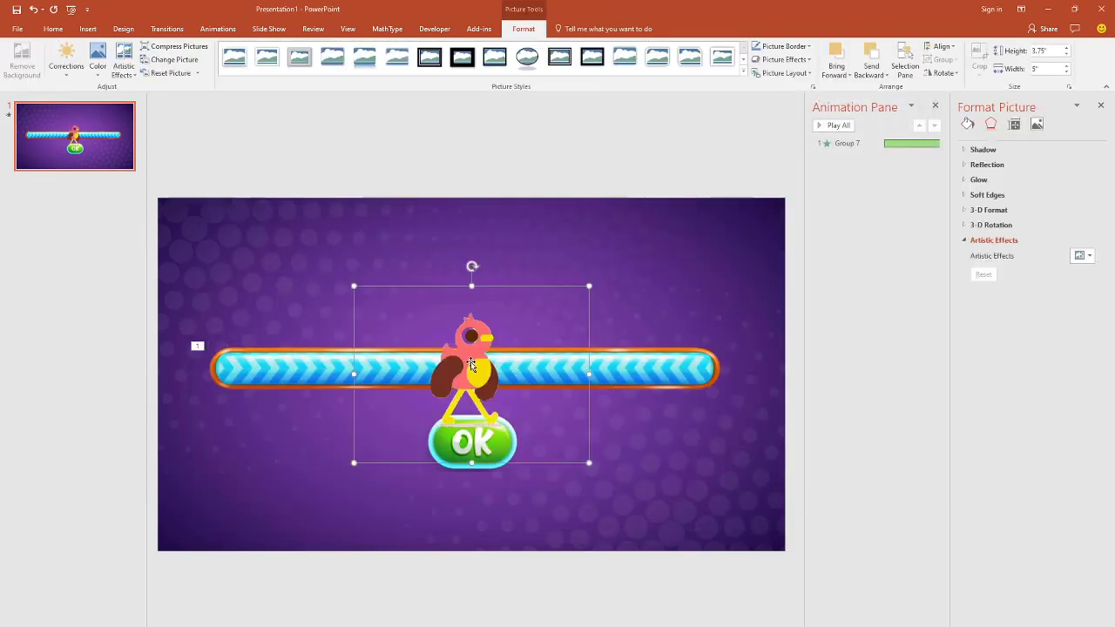
{"action": "left_click_drag", "start_coordinate": [471, 361], "coordinate": [252, 285]}
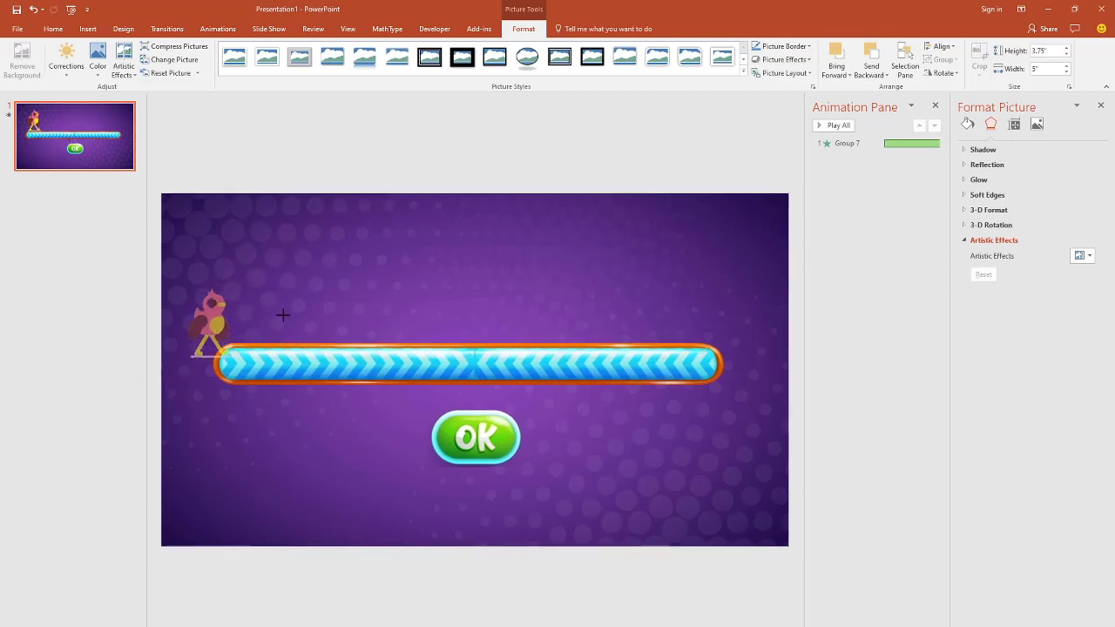
{"action": "left_click_drag", "start_coordinate": [220, 305], "coordinate": [247, 309]}
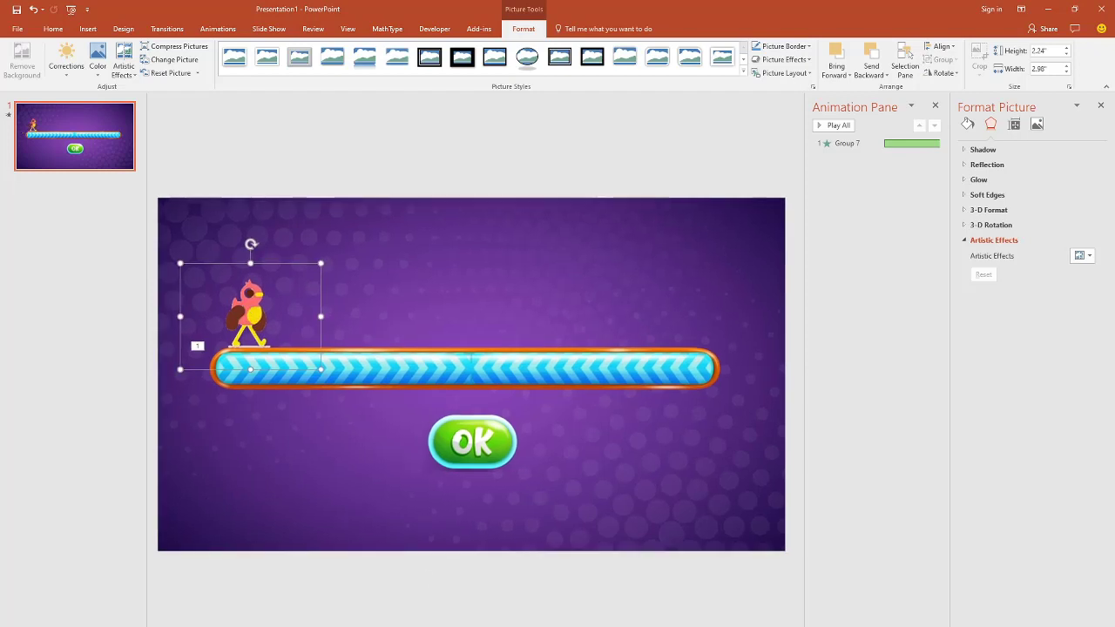
Step: Give the bird a 10-second Lines motion path ending at the bar's right end
{"action": "left_click", "coordinate": [217, 29]}
{"action": "left_click", "coordinate": [819, 61]}
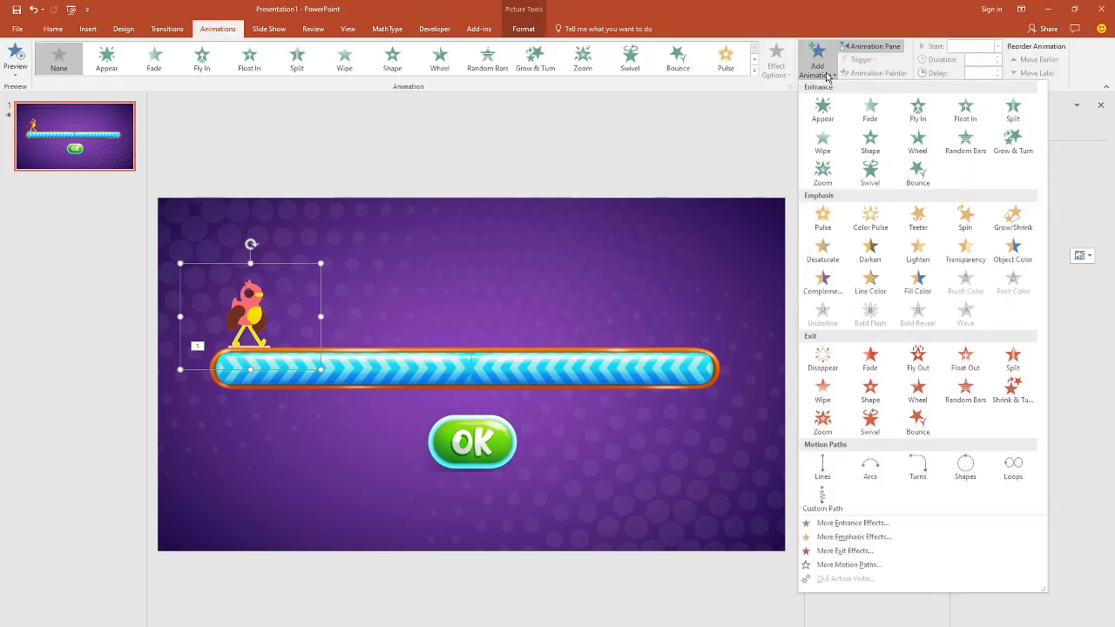
{"action": "left_click", "coordinate": [821, 468]}
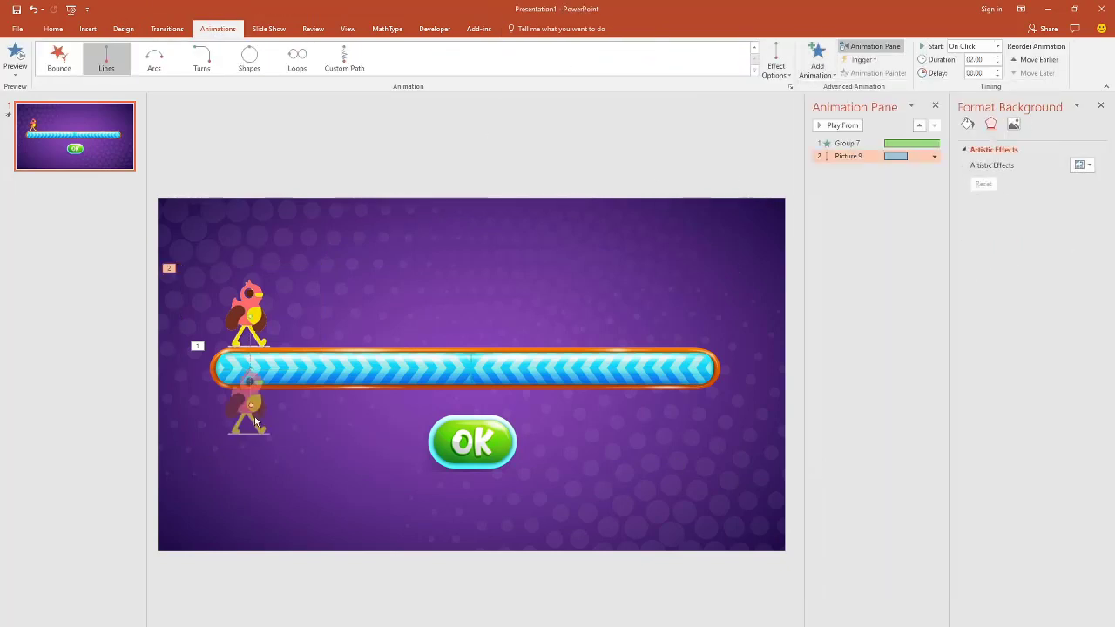
{"action": "mouse_move", "coordinate": [250, 404]}
{"action": "left_mouse_down"}
{"action": "mouse_move", "coordinate": [707, 313]}
{"action": "mouse_move", "coordinate": [699, 320]}
{"action": "left_mouse_up"}
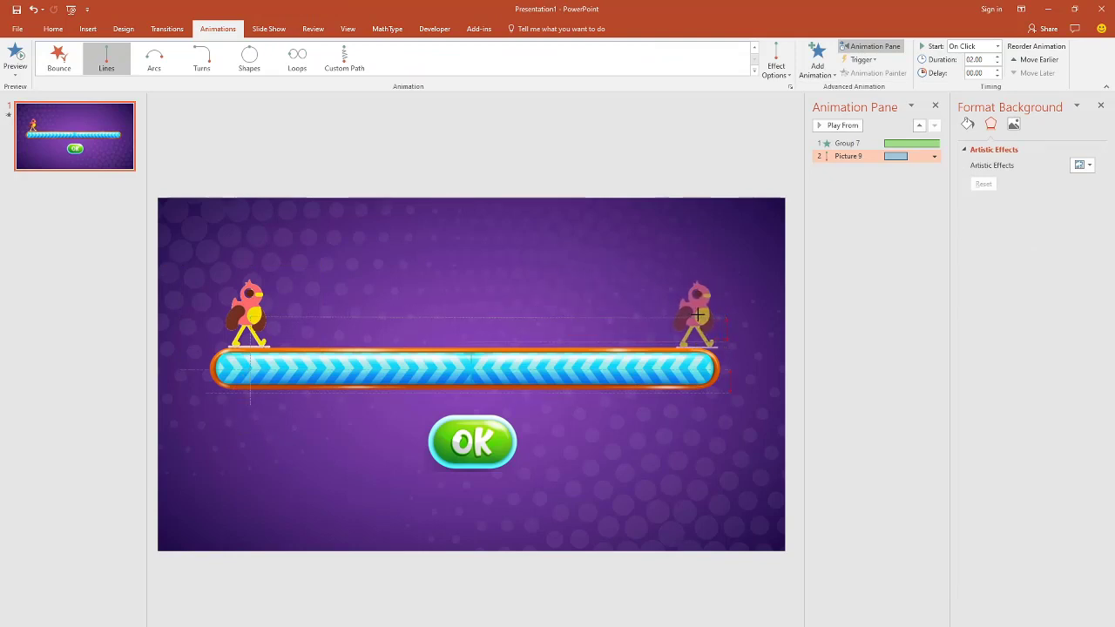
{"action": "left_click", "coordinate": [972, 59]}
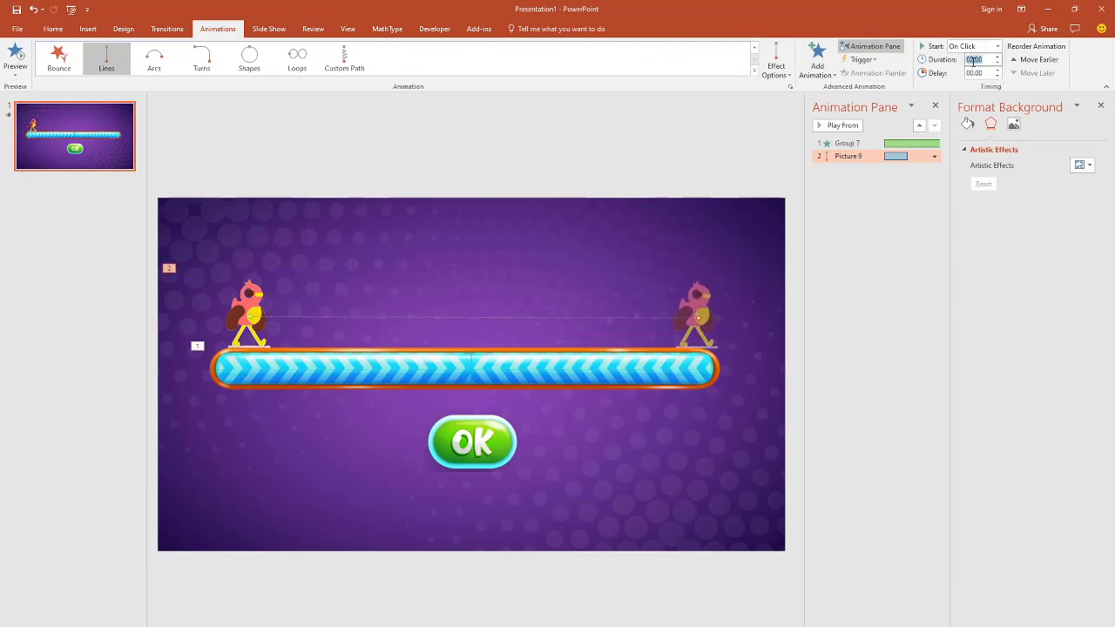
{"action": "type", "text": "10"}
{"action": "key", "text": "Return"}
Step: Set the bar's Wipe and the bird's walk to start With Previous, then play the show
{"action": "left_click", "coordinate": [858, 143]}
{"action": "left_click", "coordinate": [934, 143]}
{"action": "left_click", "coordinate": [905, 168]}
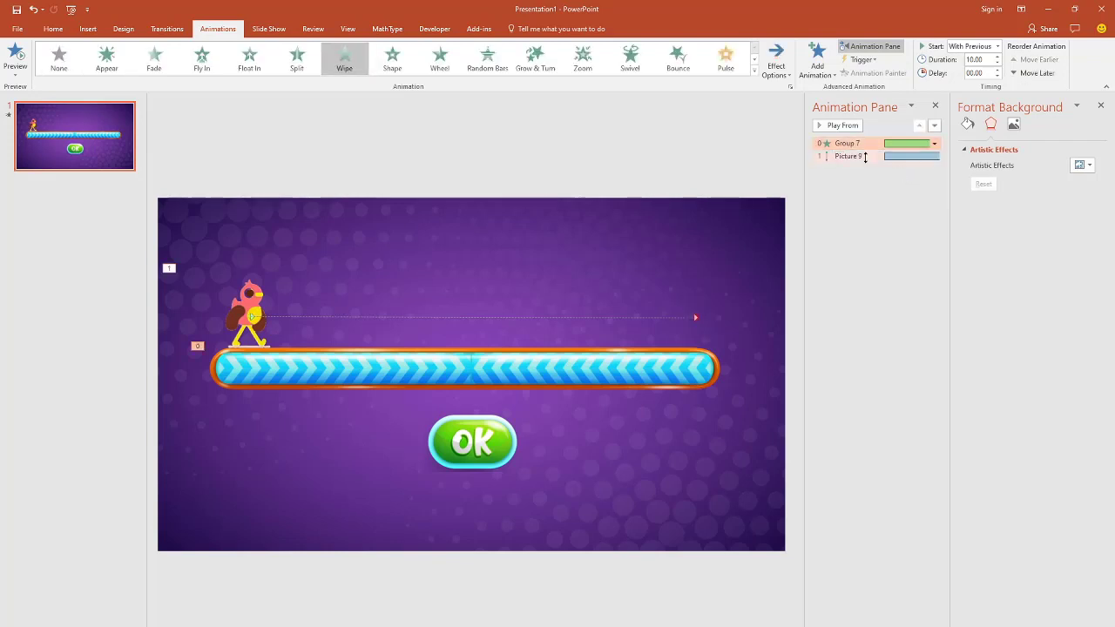
{"action": "left_click", "coordinate": [865, 157]}
{"action": "left_click", "coordinate": [935, 156]}
{"action": "left_click", "coordinate": [910, 169]}
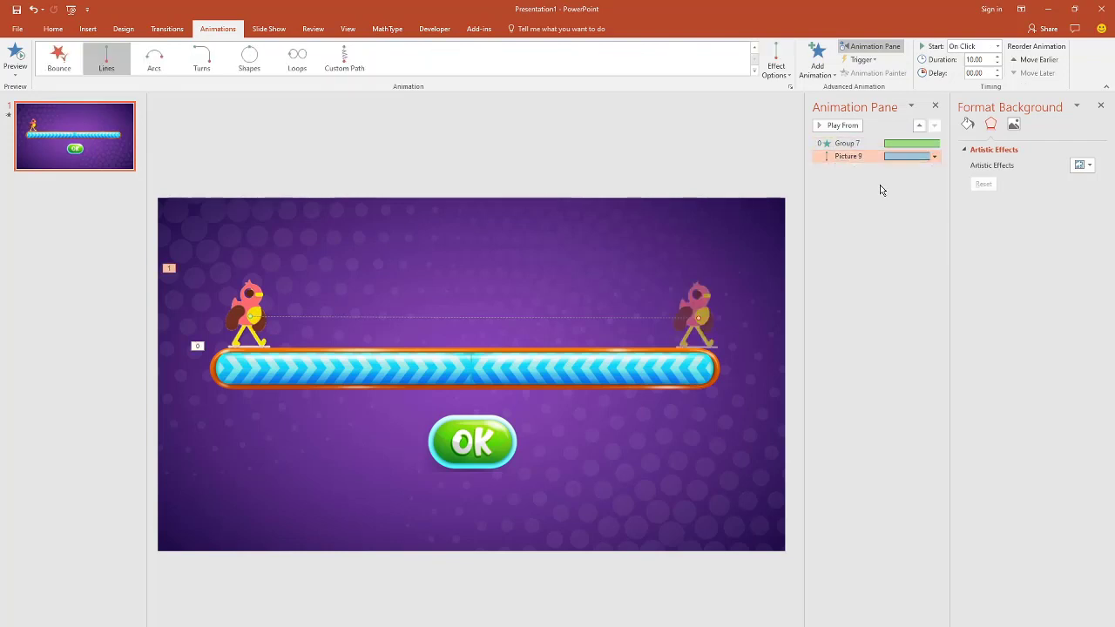
{"action": "left_click", "coordinate": [875, 269]}
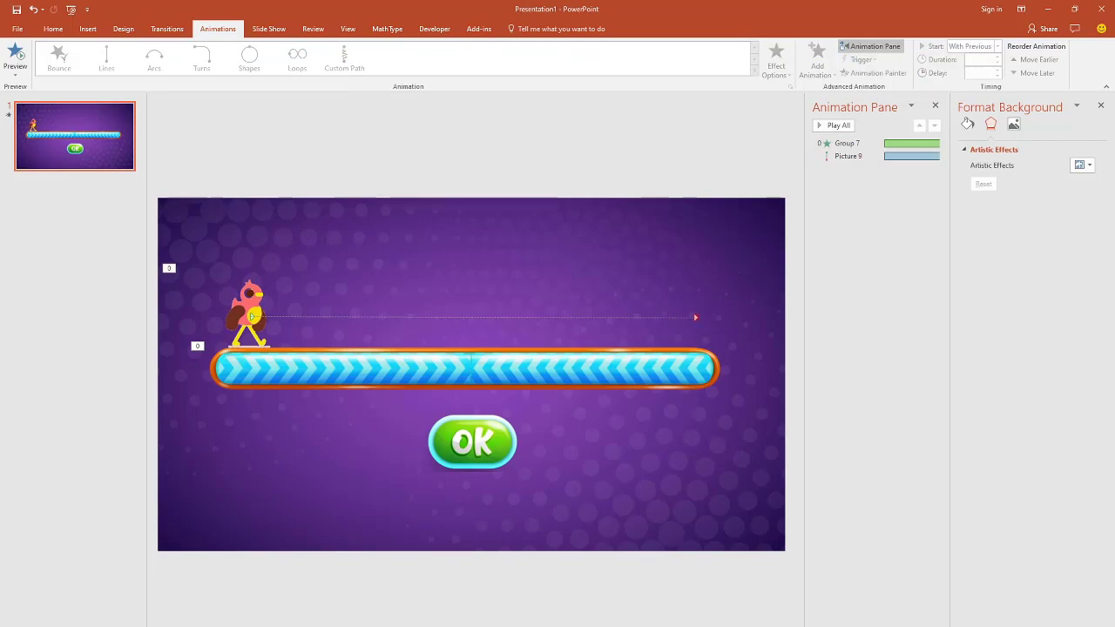
{"action": "key", "text": "alt+F5"}
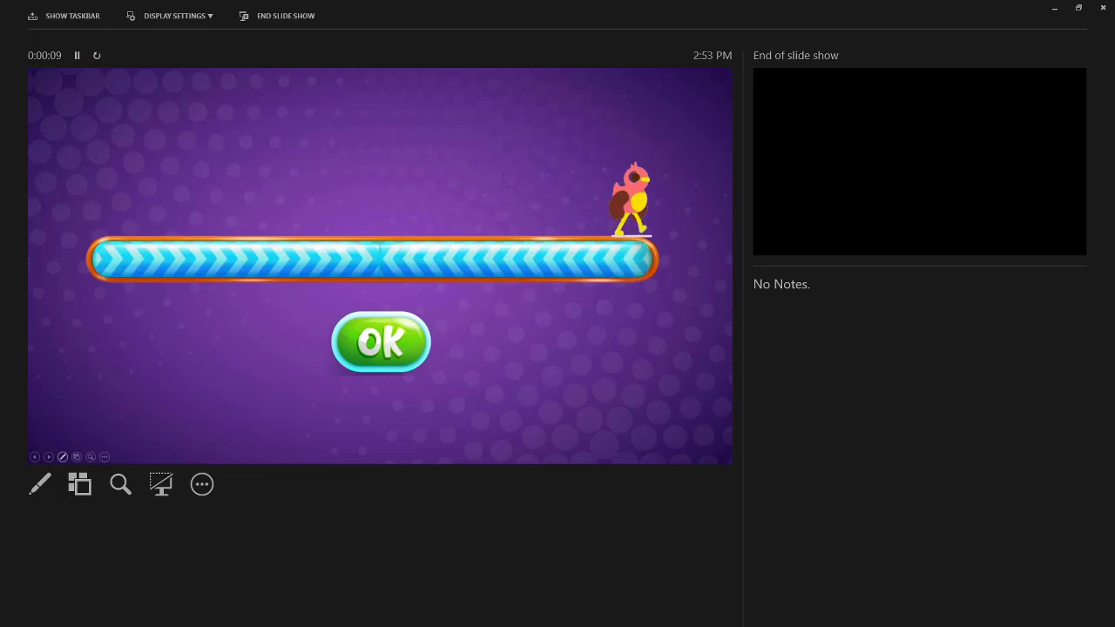
Step: Move the bird to the bar's start, extend its path to the right end, and replay
{"action": "key", "text": "Escape"}
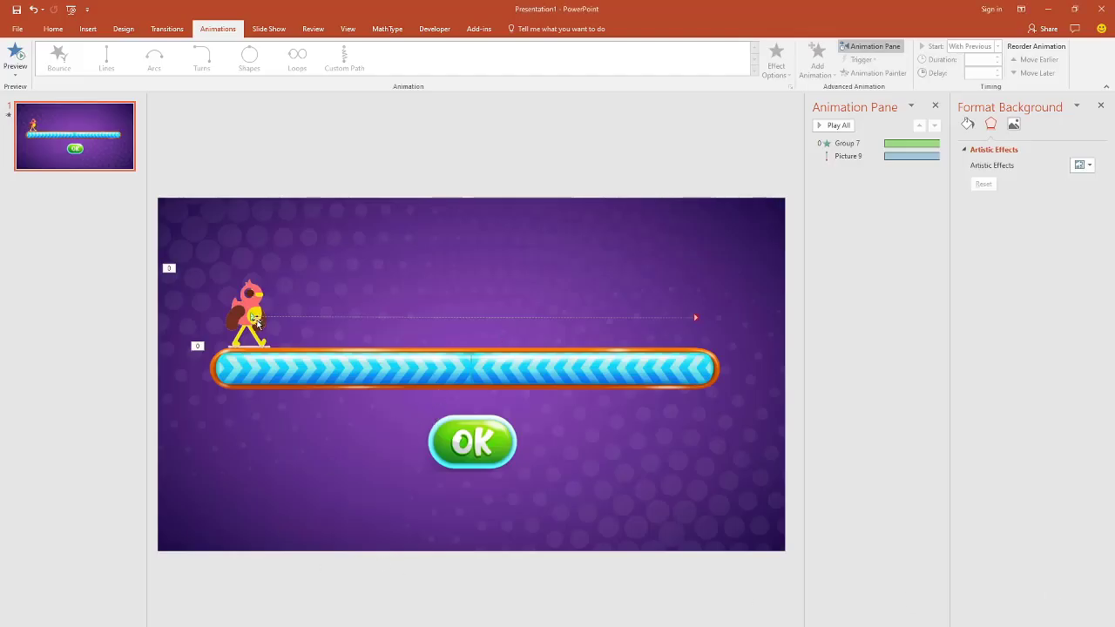
{"action": "left_click", "coordinate": [249, 318]}
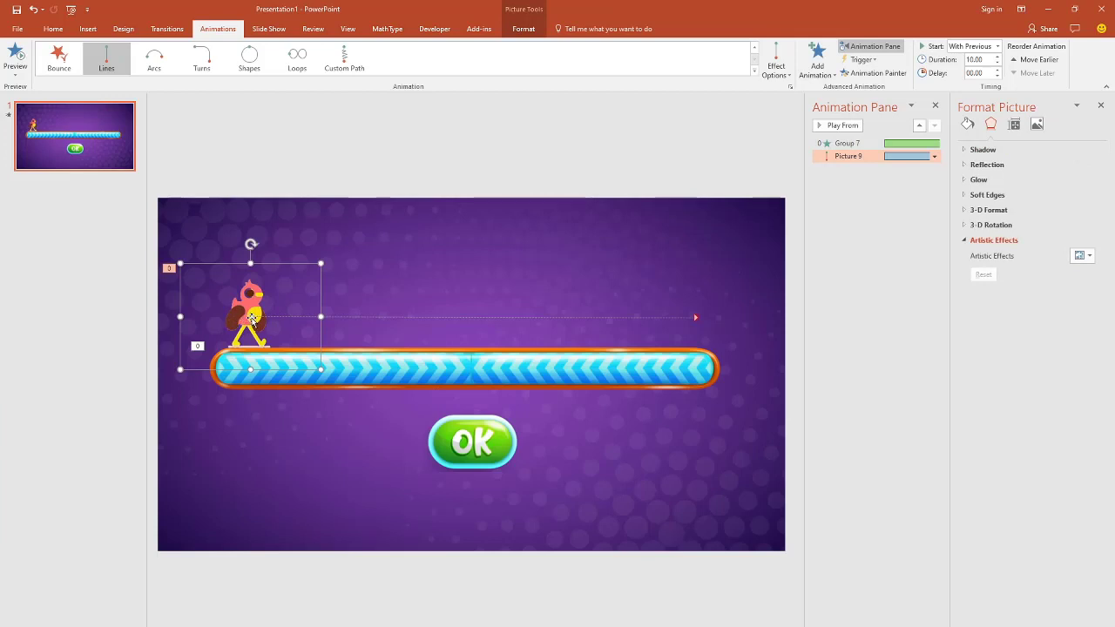
{"action": "left_click_drag", "start_coordinate": [249, 318], "coordinate": [204, 315]}
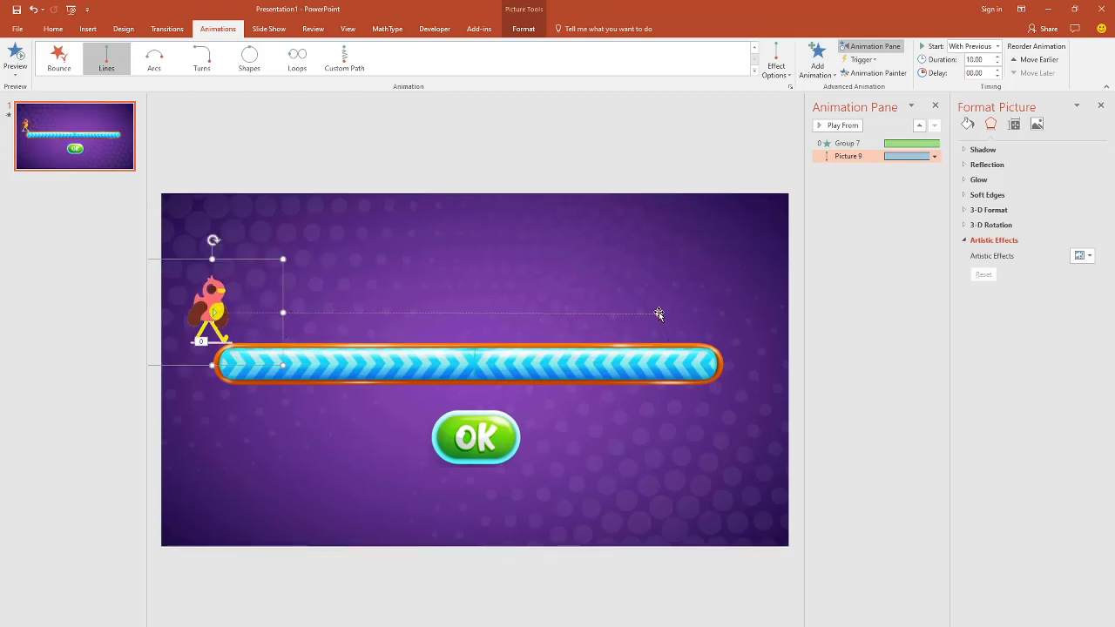
{"action": "left_click_drag", "start_coordinate": [658, 312], "coordinate": [698, 311]}
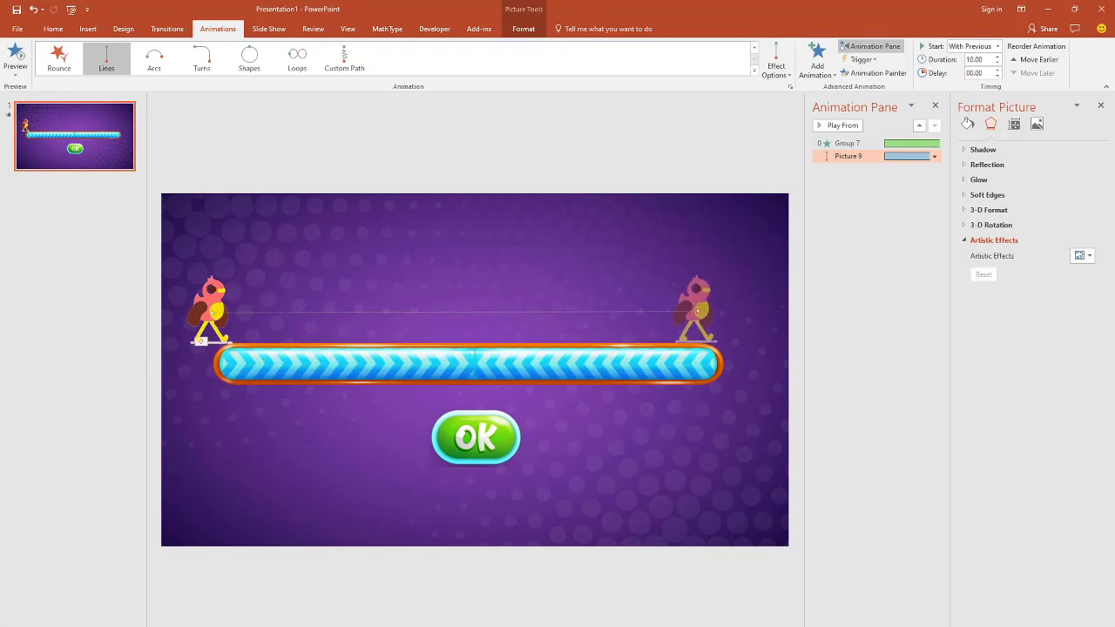
{"action": "key", "text": "F5"}
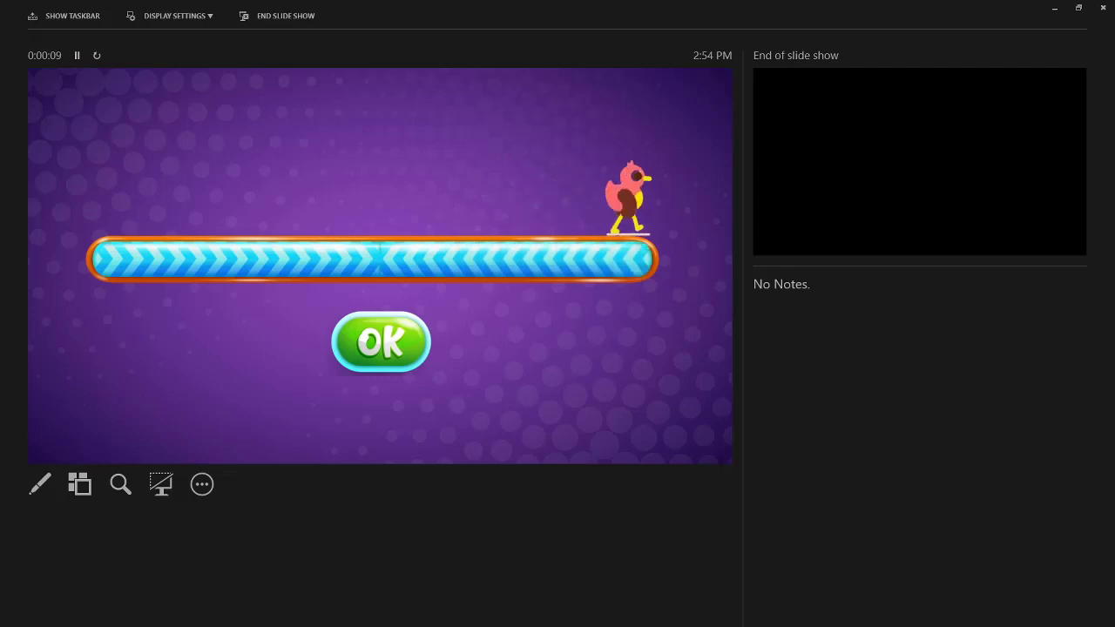
{"action": "key", "text": "Escape"}
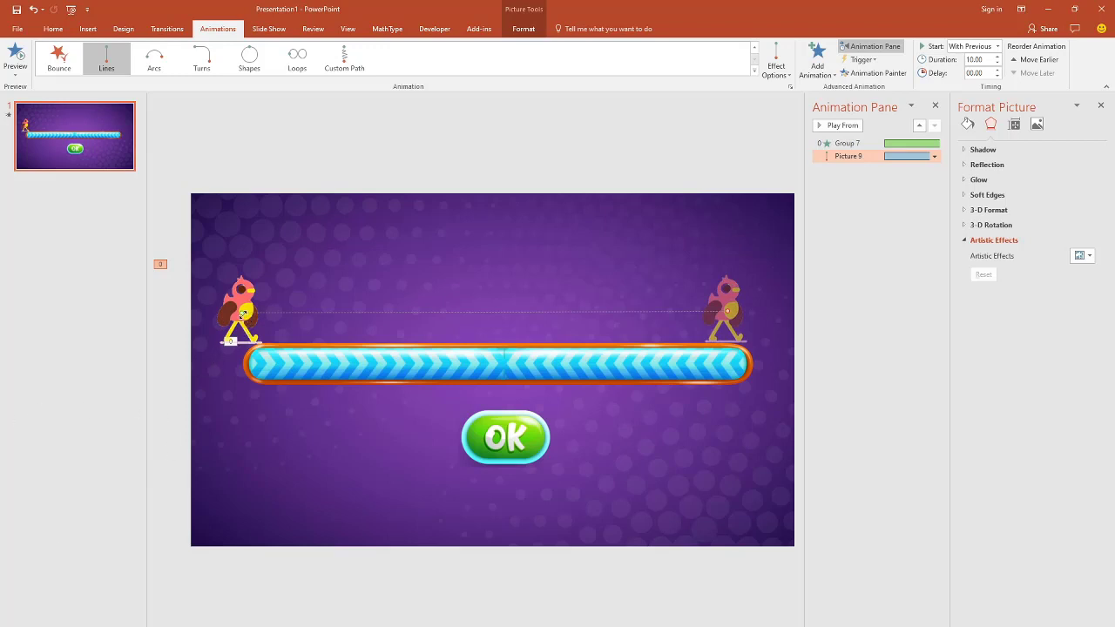
Step: Shift the bird's walking path slightly right along the bar and preview again
{"action": "left_click_drag", "start_coordinate": [242, 311], "coordinate": [255, 311]}
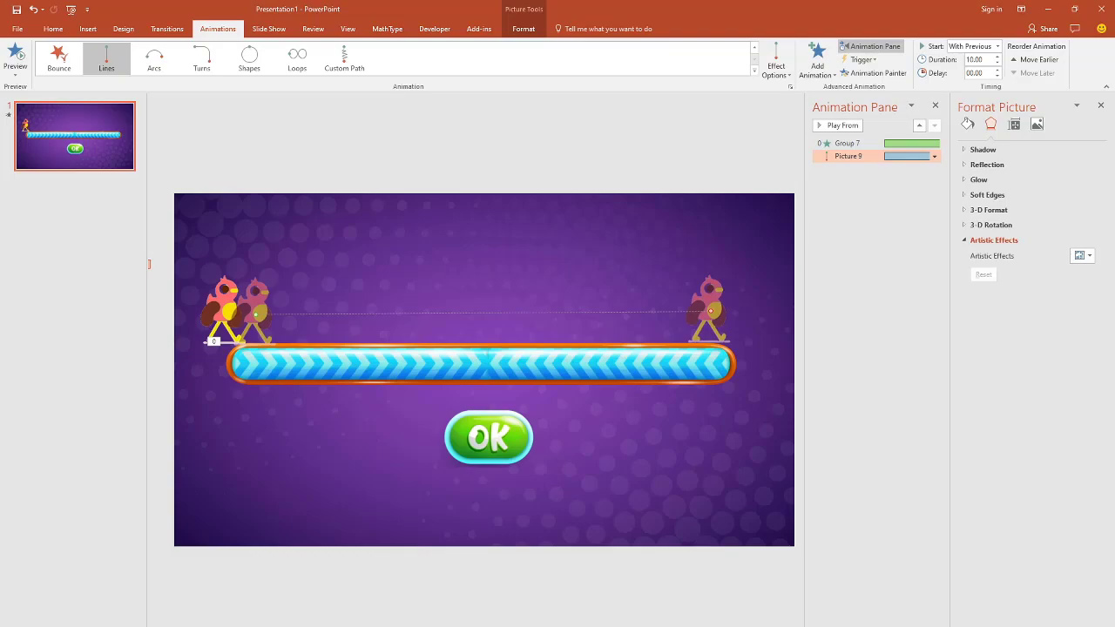
{"action": "key", "text": "F5"}
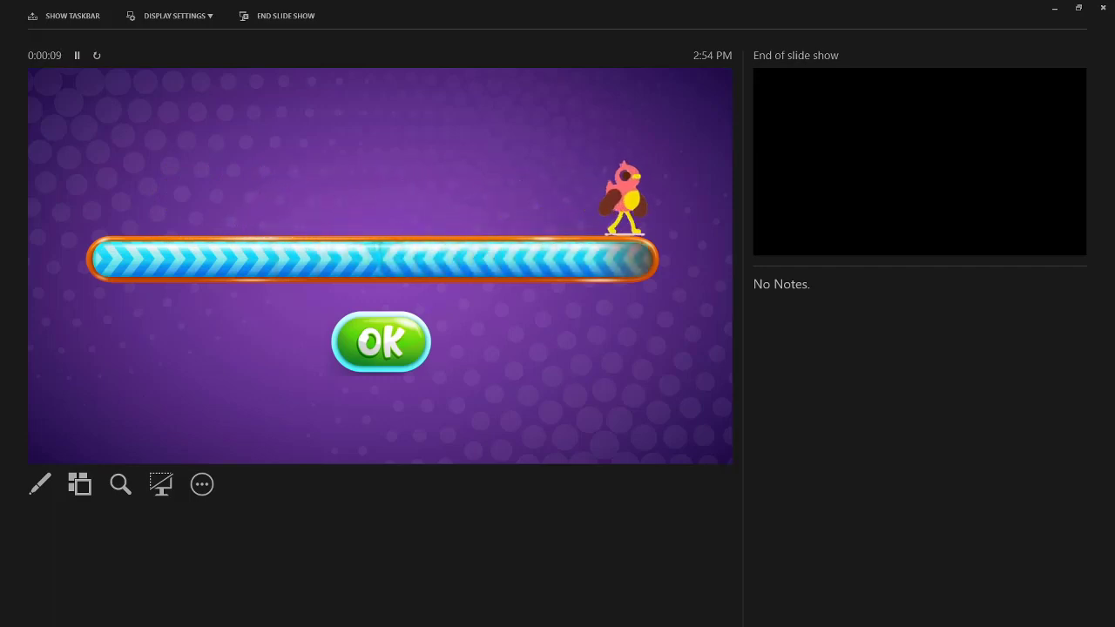
{"action": "key", "text": "Escape"}
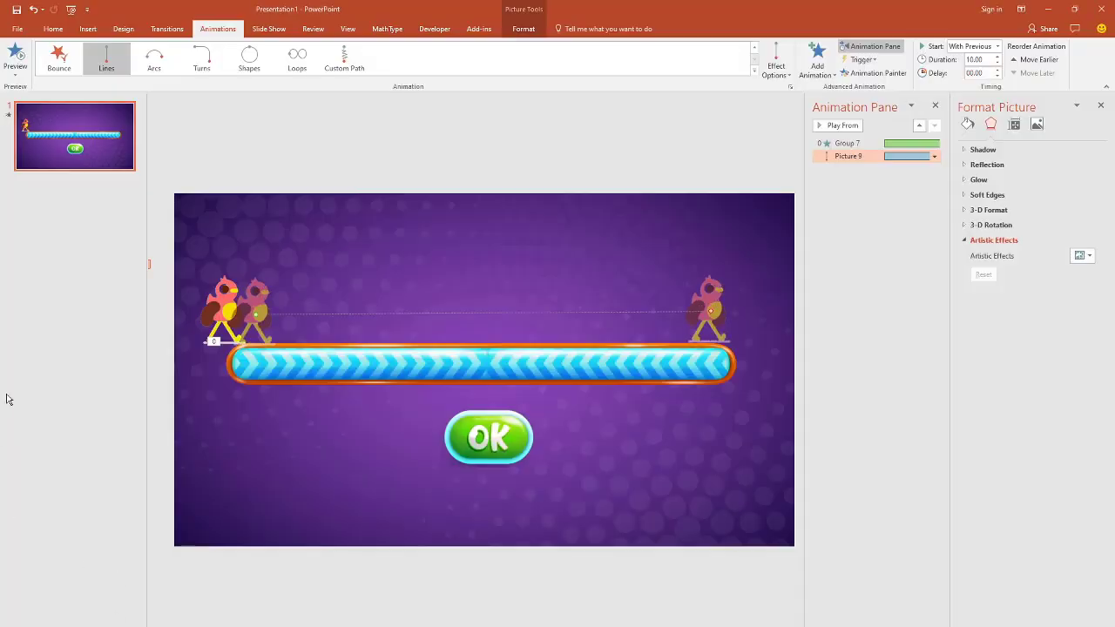
Step: Select the OK button picture and the progress bar's Wipe animation with its start options
{"action": "left_click", "coordinate": [493, 444]}
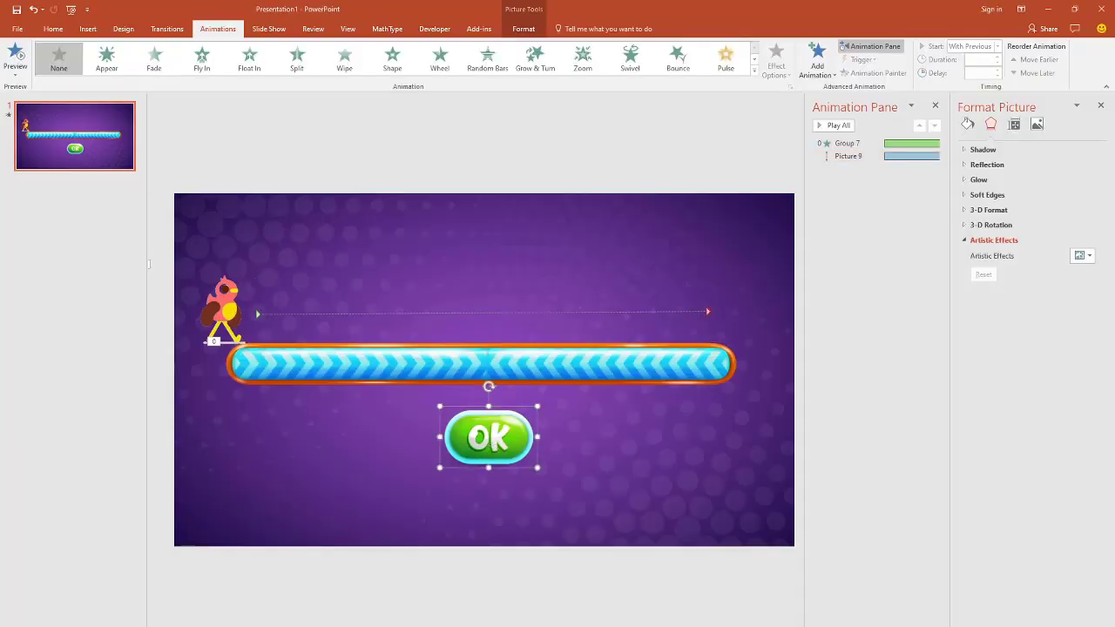
{"action": "key", "text": "Escape"}
{"action": "left_click", "coordinate": [517, 441]}
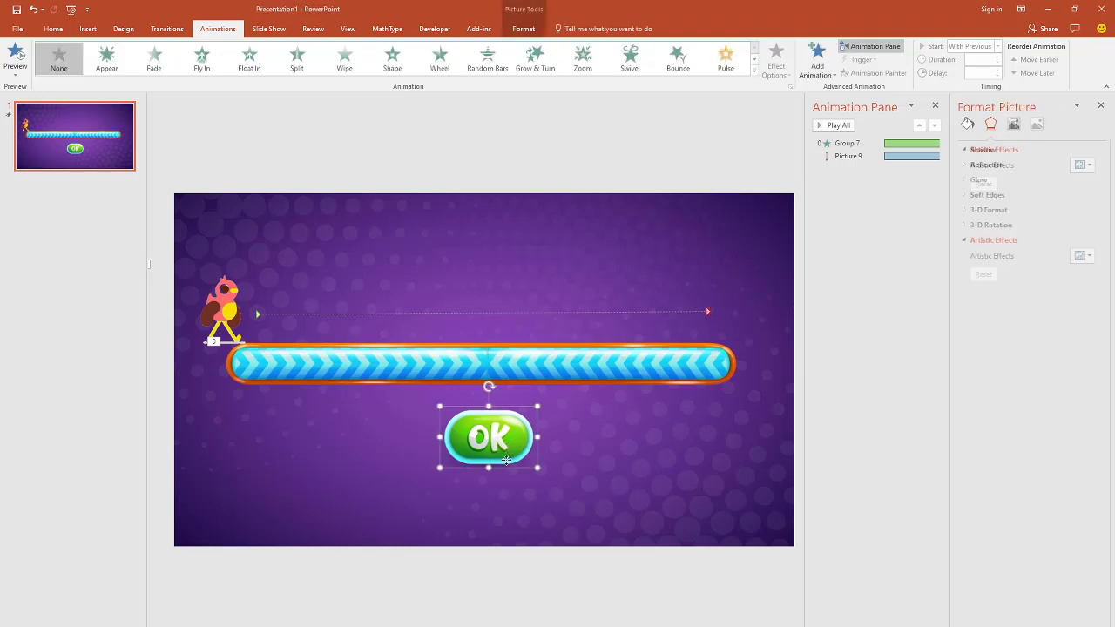
{"action": "key", "text": "Escape"}
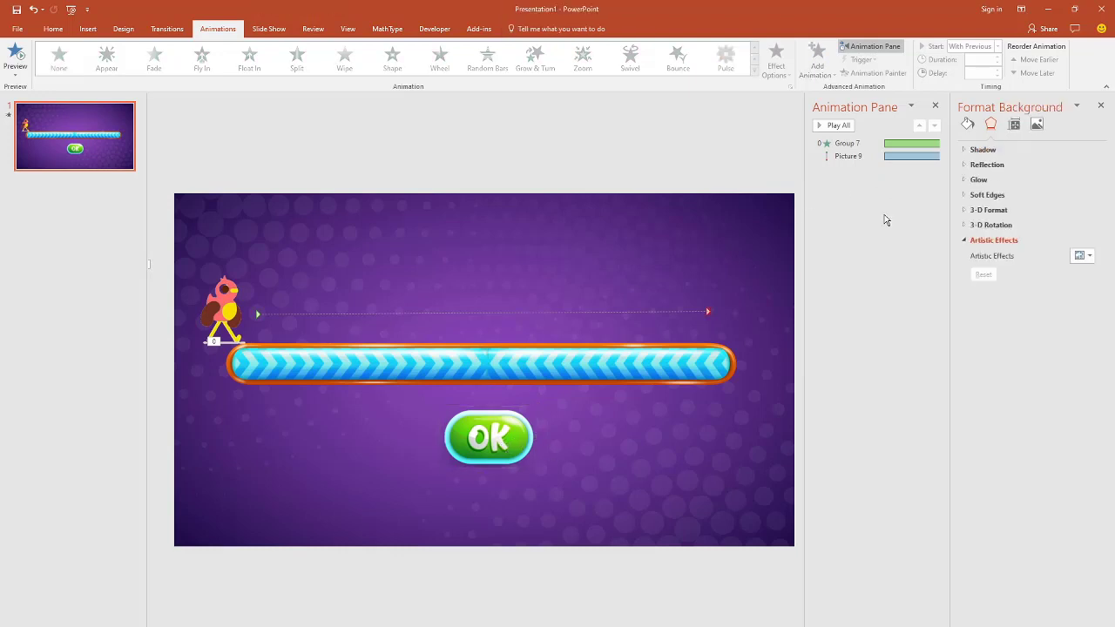
{"action": "left_click", "coordinate": [502, 429]}
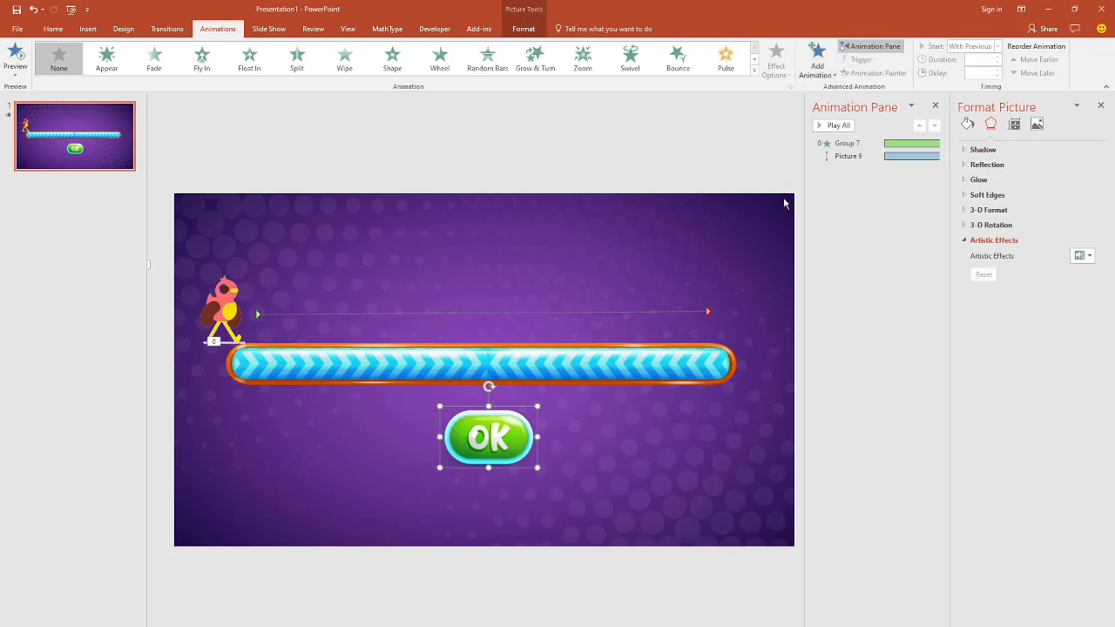
{"action": "left_click", "coordinate": [894, 145]}
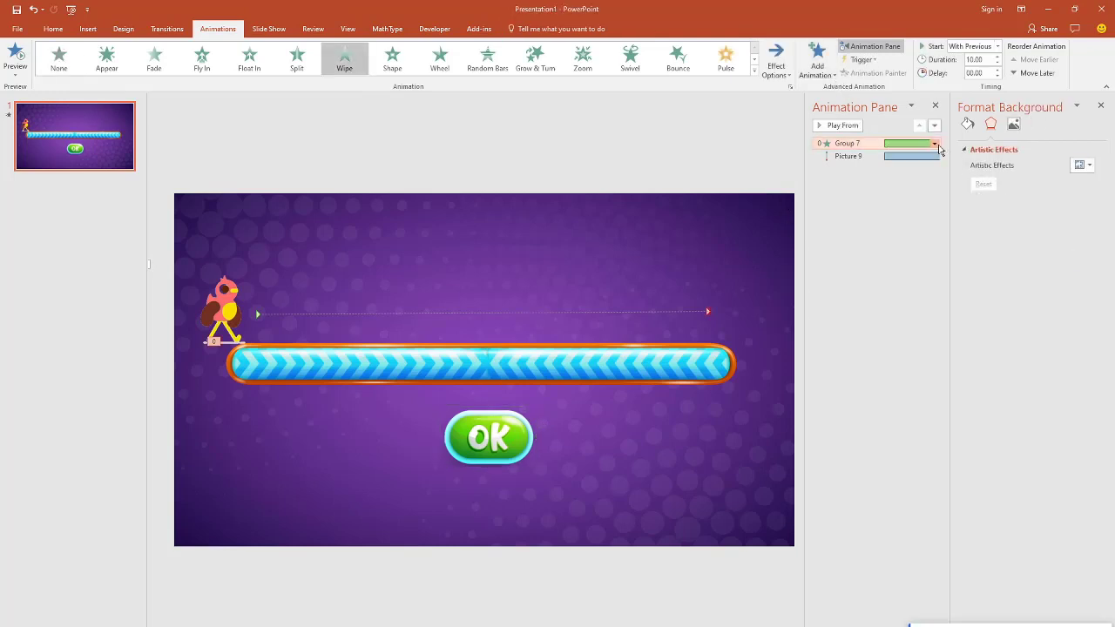
{"action": "left_click", "coordinate": [934, 144]}
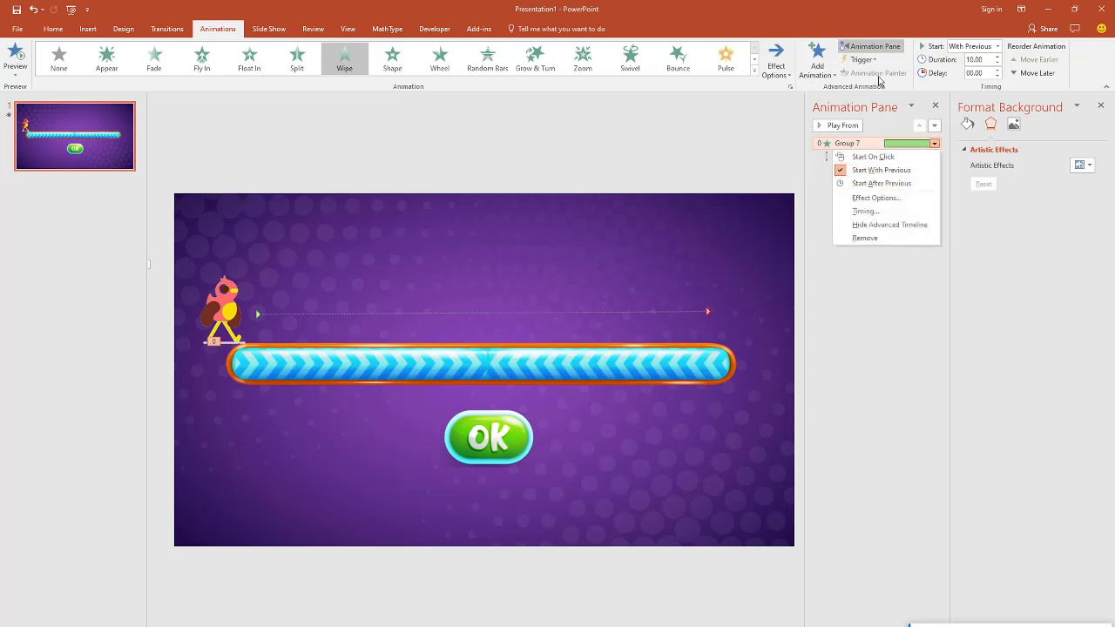
Step: Check the OK picture's format settings and undo an accidental Bounce entrance on it
{"action": "left_click", "coordinate": [864, 60]}
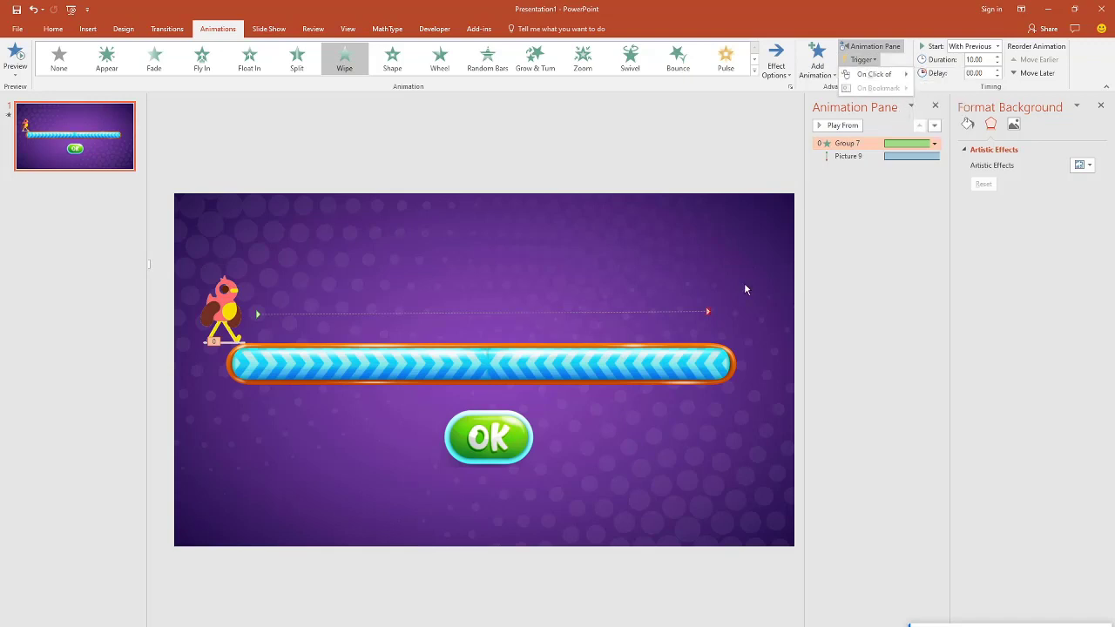
{"action": "left_click", "coordinate": [512, 449]}
{"action": "left_click", "coordinate": [514, 444]}
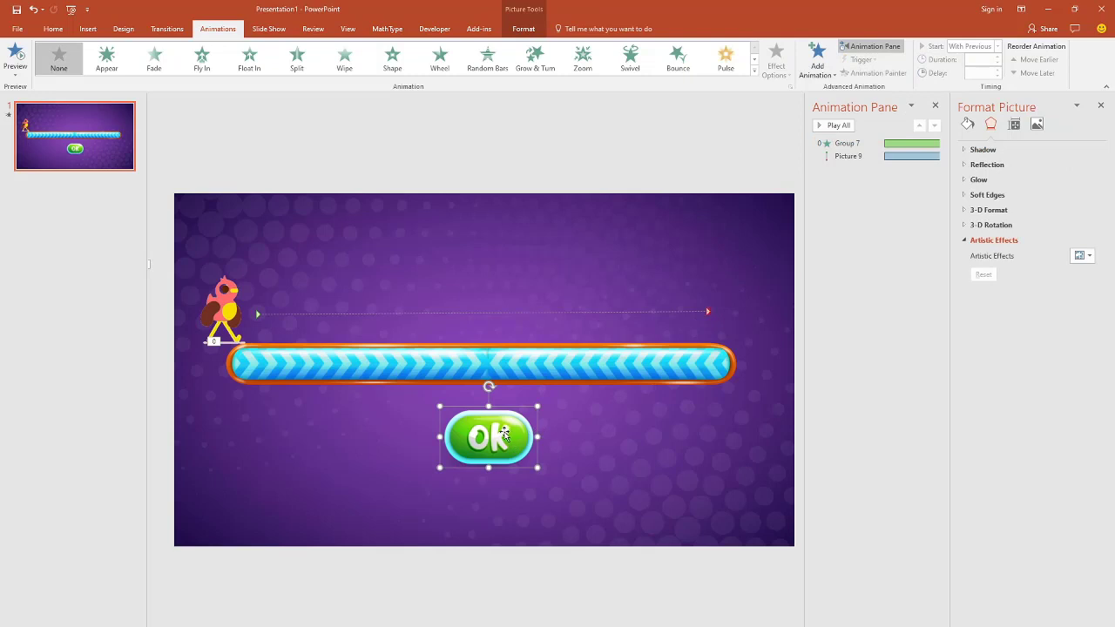
{"action": "right_click", "coordinate": [506, 429]}
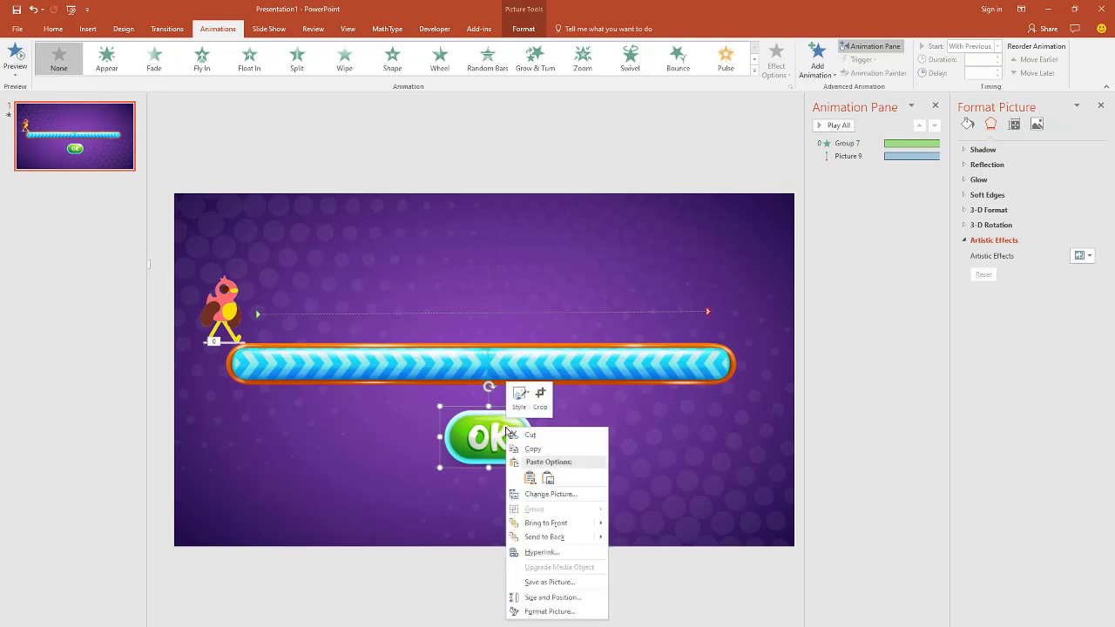
{"action": "left_click", "coordinate": [554, 612]}
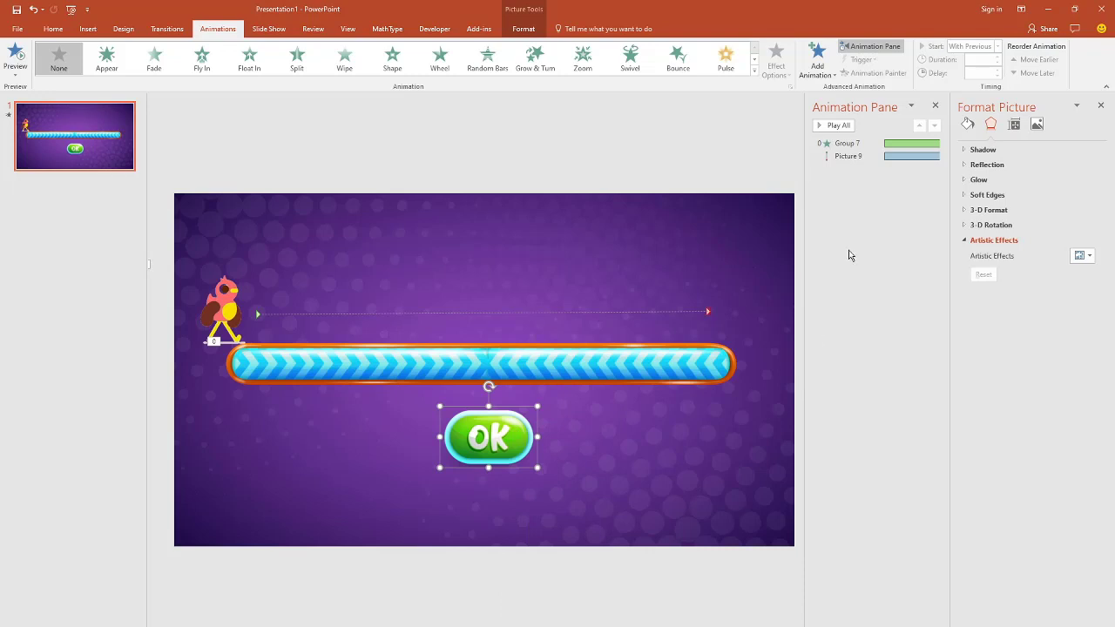
{"action": "left_click", "coordinate": [684, 59]}
{"action": "key", "text": "ctrl+z"}
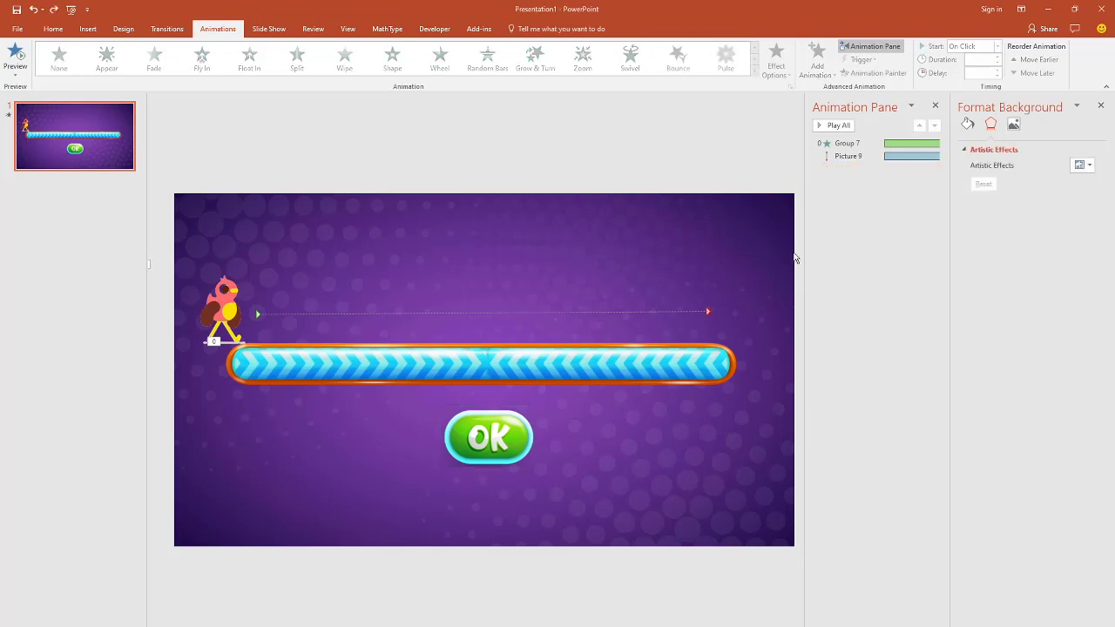
Step: Set the bar's Wipe trigger to On Click of Picture 3
{"action": "left_click", "coordinate": [528, 429]}
{"action": "left_click", "coordinate": [845, 143]}
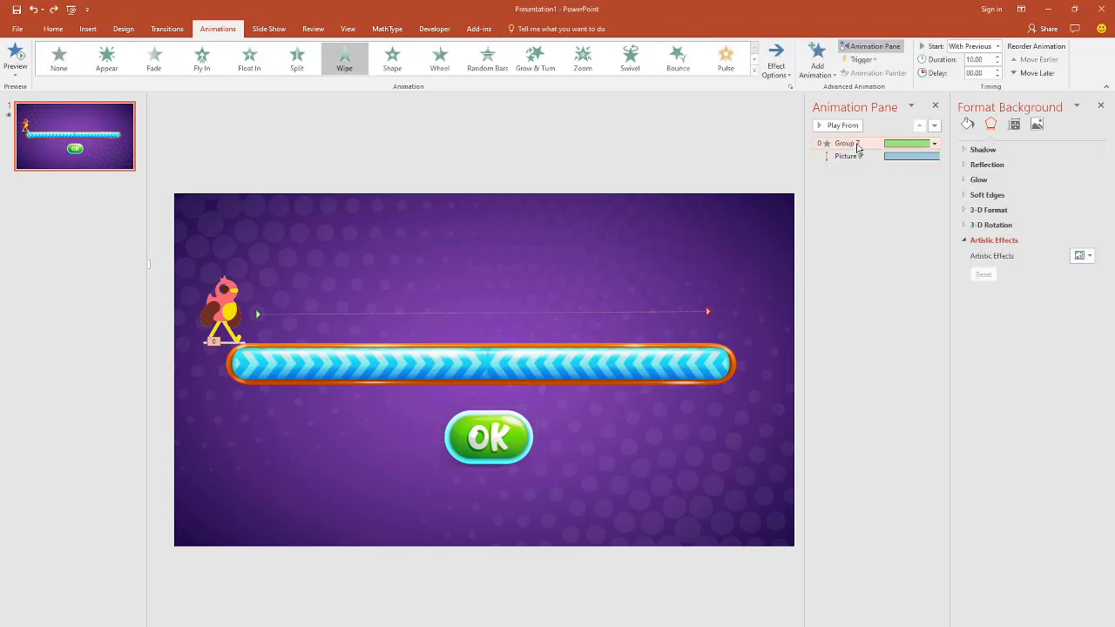
{"action": "left_click", "coordinate": [859, 60]}
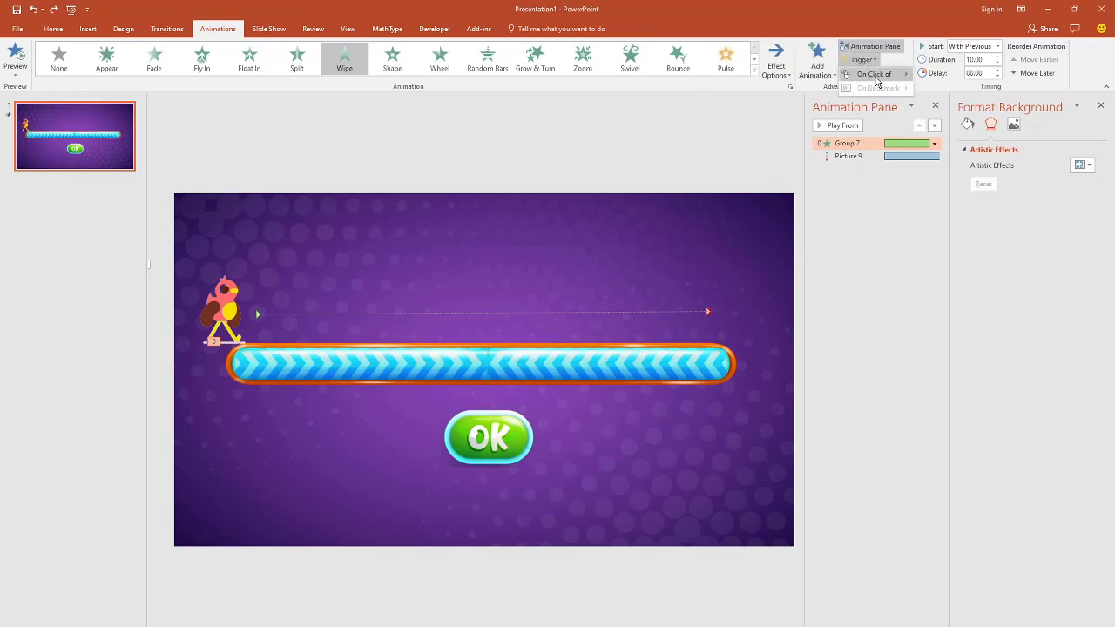
{"action": "left_click", "coordinate": [864, 60]}
{"action": "left_click", "coordinate": [864, 63]}
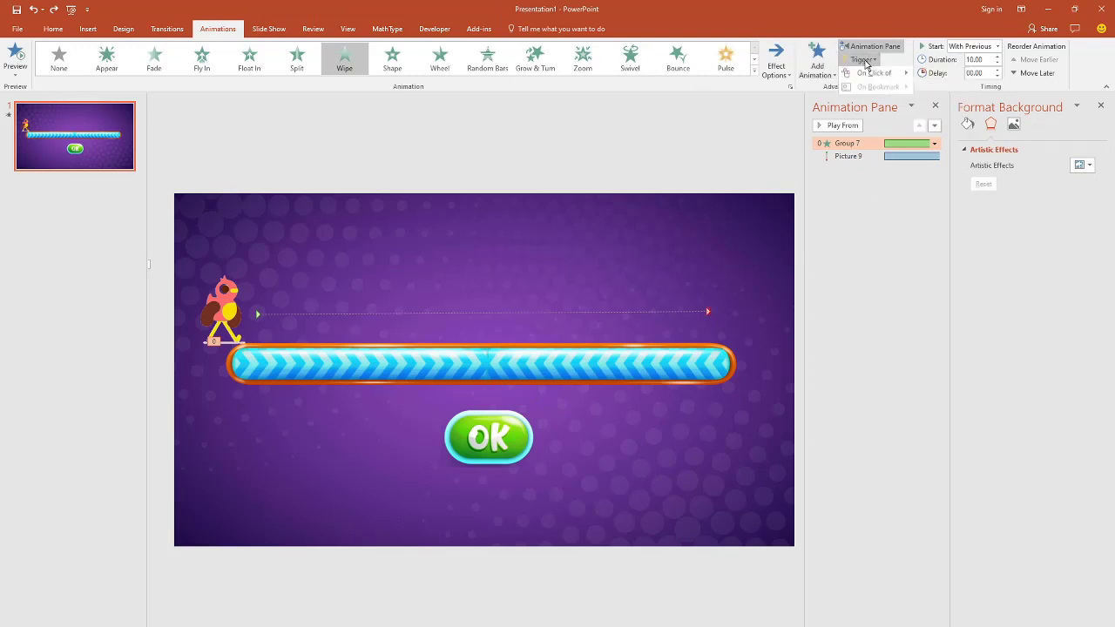
{"action": "mouse_move", "coordinate": [874, 74]}
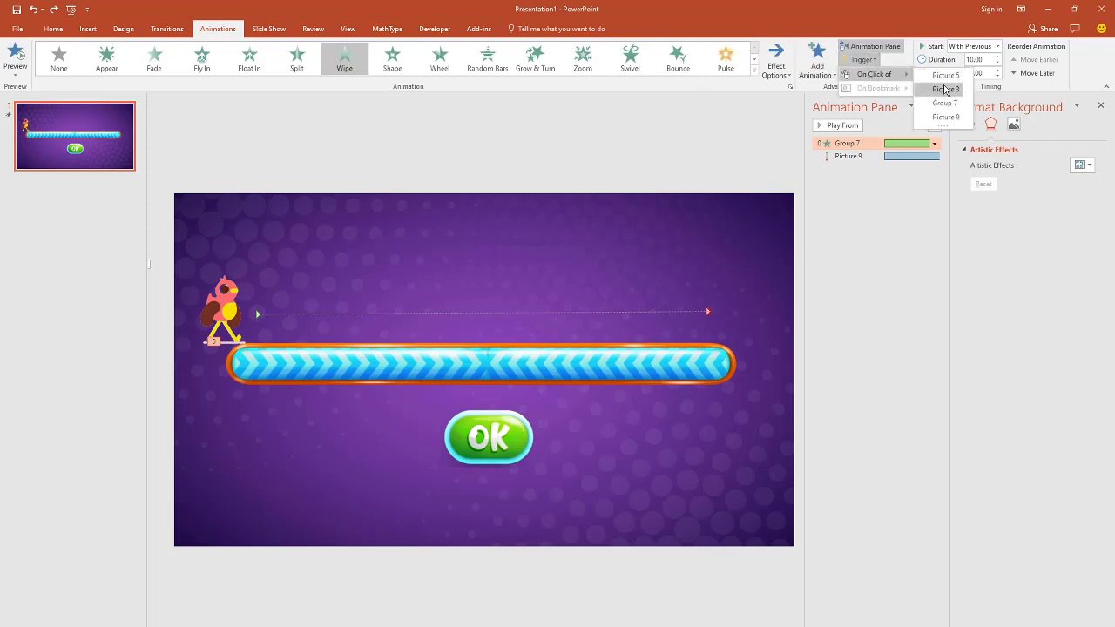
{"action": "left_click", "coordinate": [945, 90]}
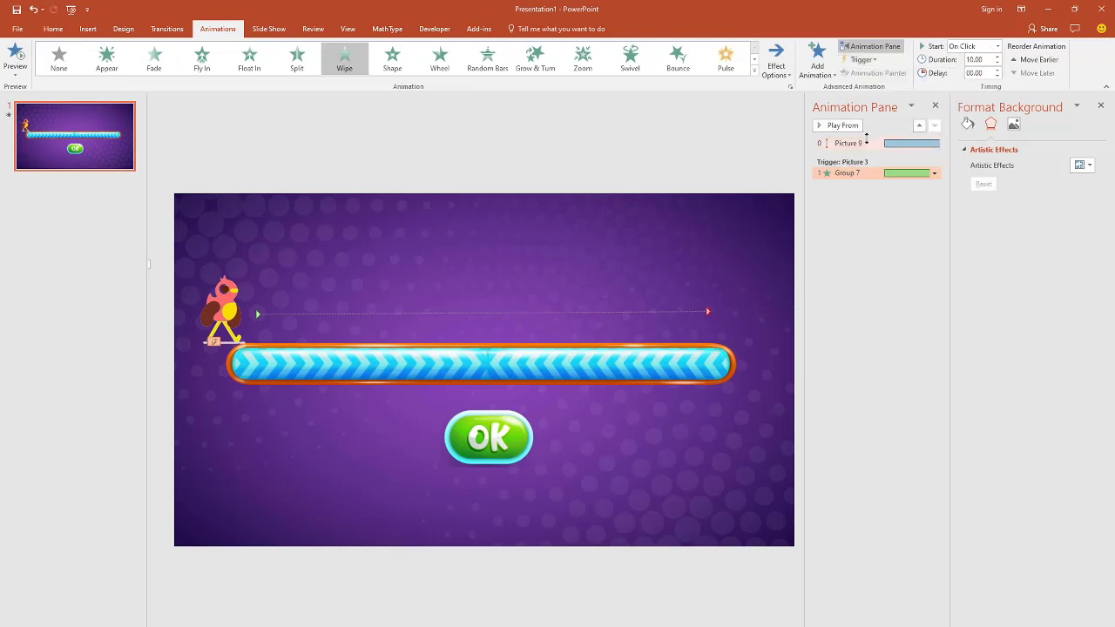
Step: Move the bird's walk under the Picture 3 trigger, set the Wipe to With Previous, and preview
{"action": "left_click_drag", "start_coordinate": [866, 135], "coordinate": [850, 193]}
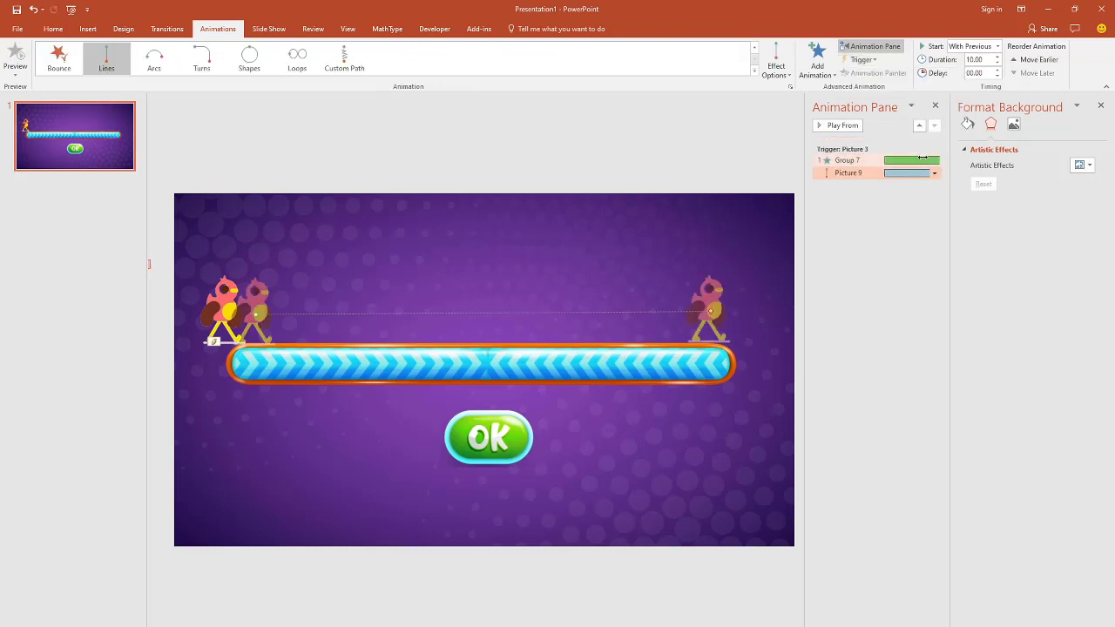
{"action": "left_click", "coordinate": [866, 160]}
{"action": "left_click", "coordinate": [933, 162]}
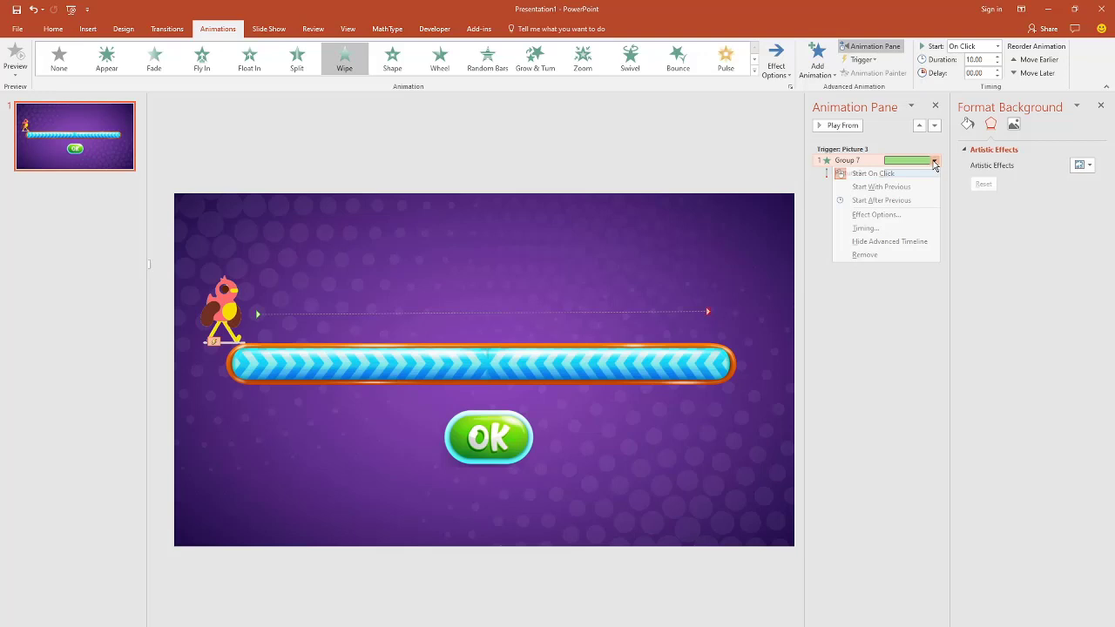
{"action": "left_click", "coordinate": [890, 184]}
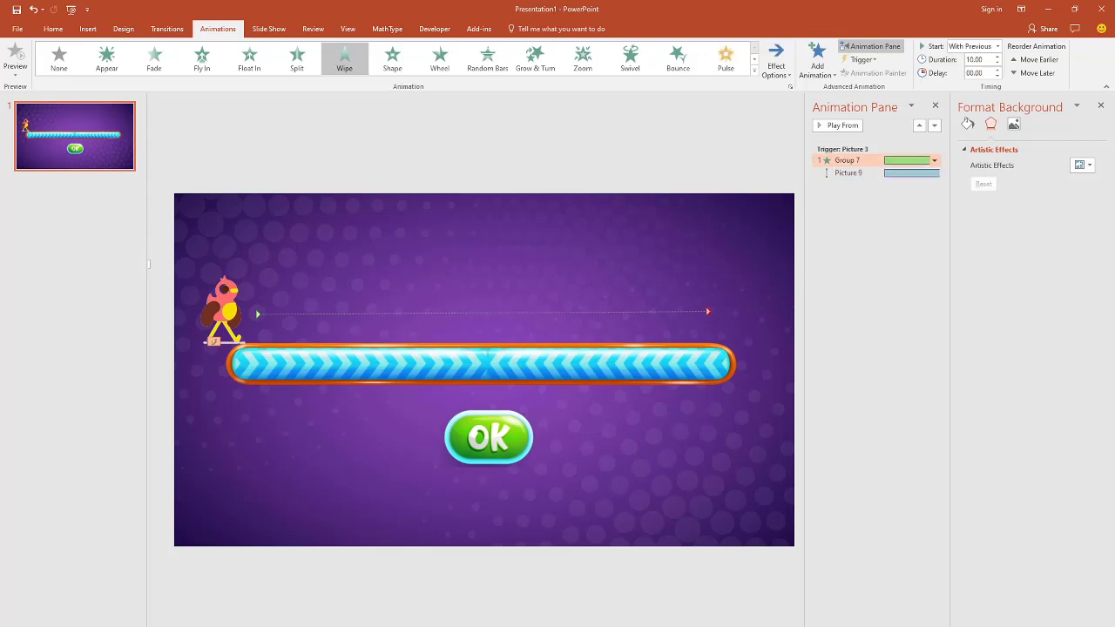
{"action": "key", "text": "alt+F5"}
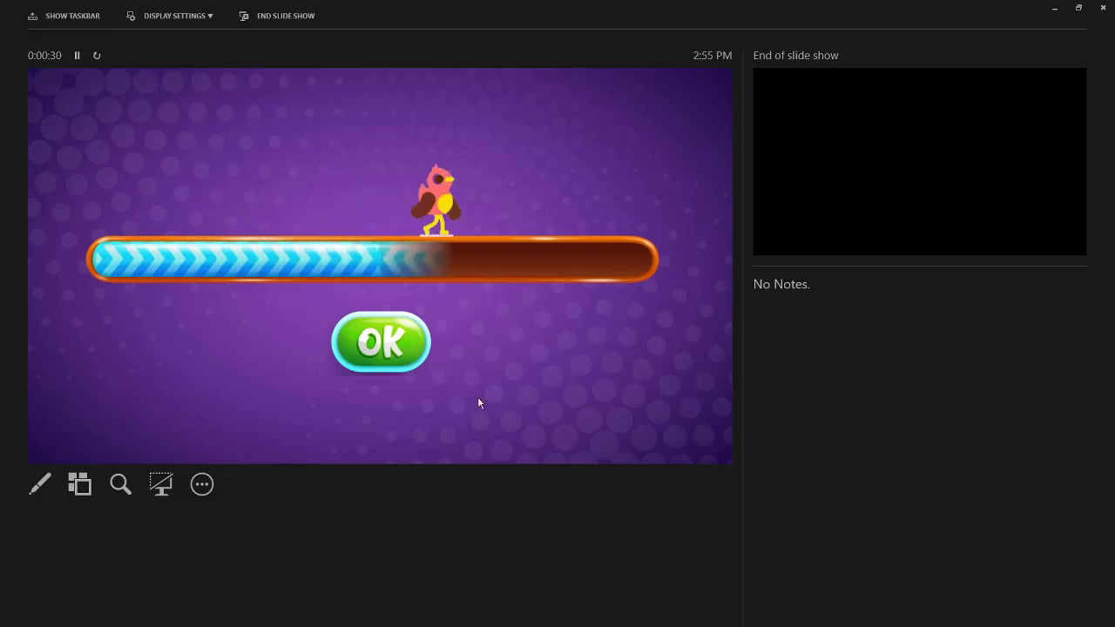
Step: End the slide show after testing the OK-triggered bar fill and bird walk
{"action": "key", "text": "Escape"}
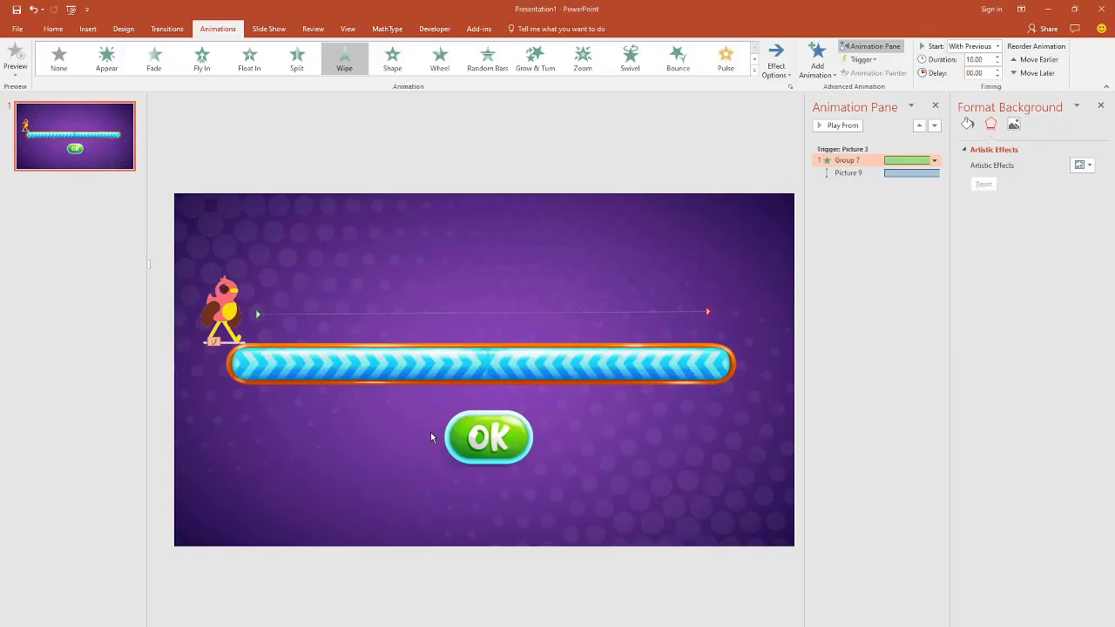
Step: Save the presentation as 'load' in the game ppt\load folder
{"action": "left_click", "coordinate": [17, 10]}
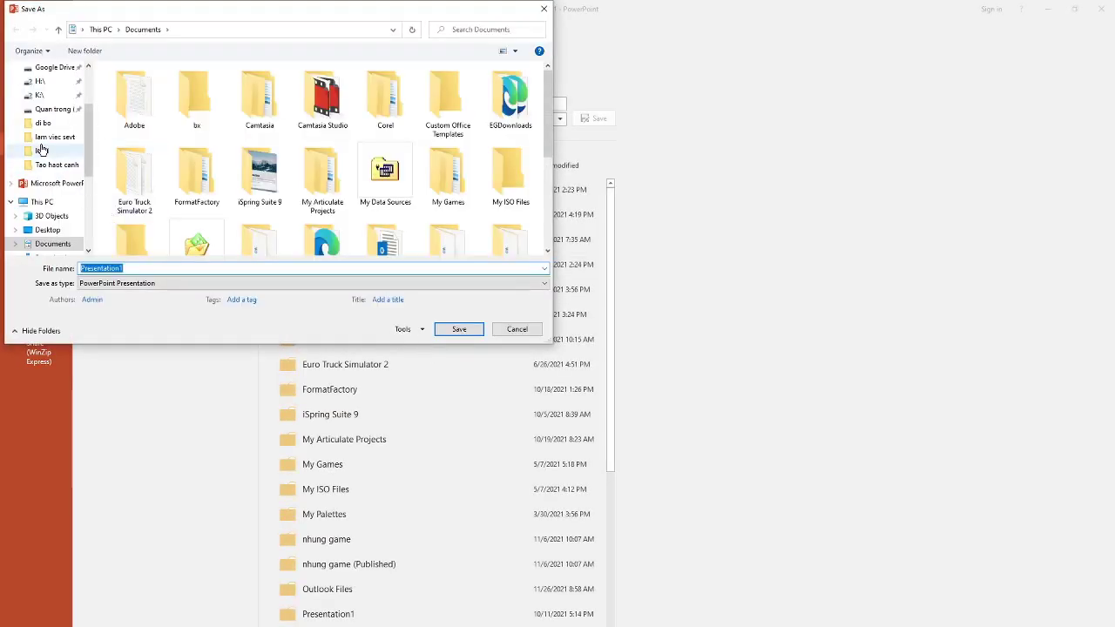
{"action": "left_click", "coordinate": [42, 150]}
{"action": "left_click", "coordinate": [137, 270]}
{"action": "type", "text": "l"}
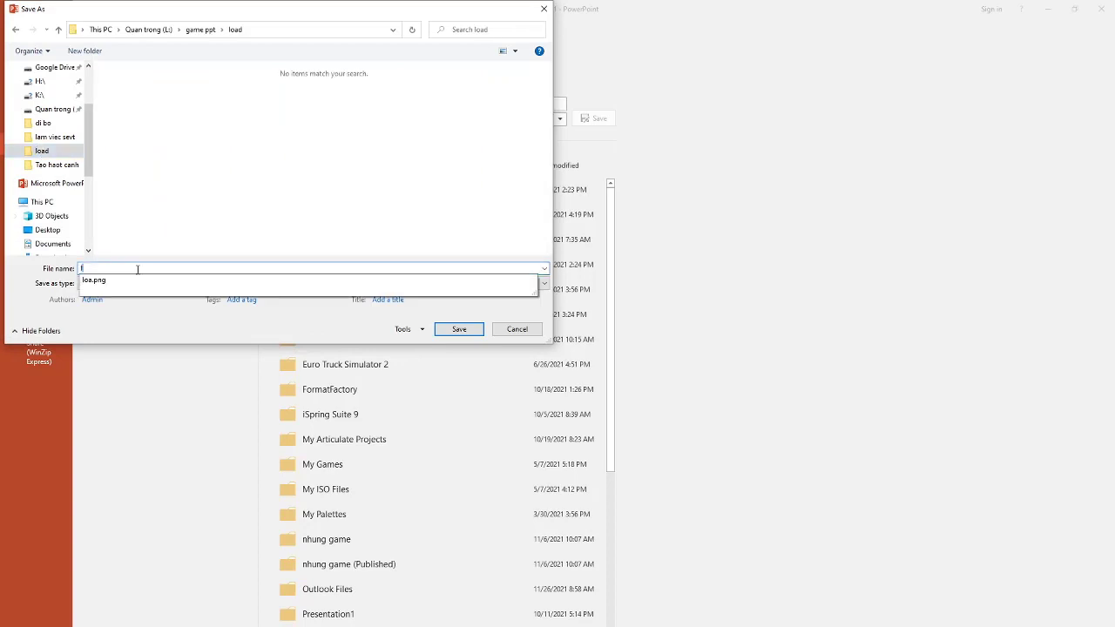
{"action": "type", "text": "oa"}
{"action": "type", "text": "d"}
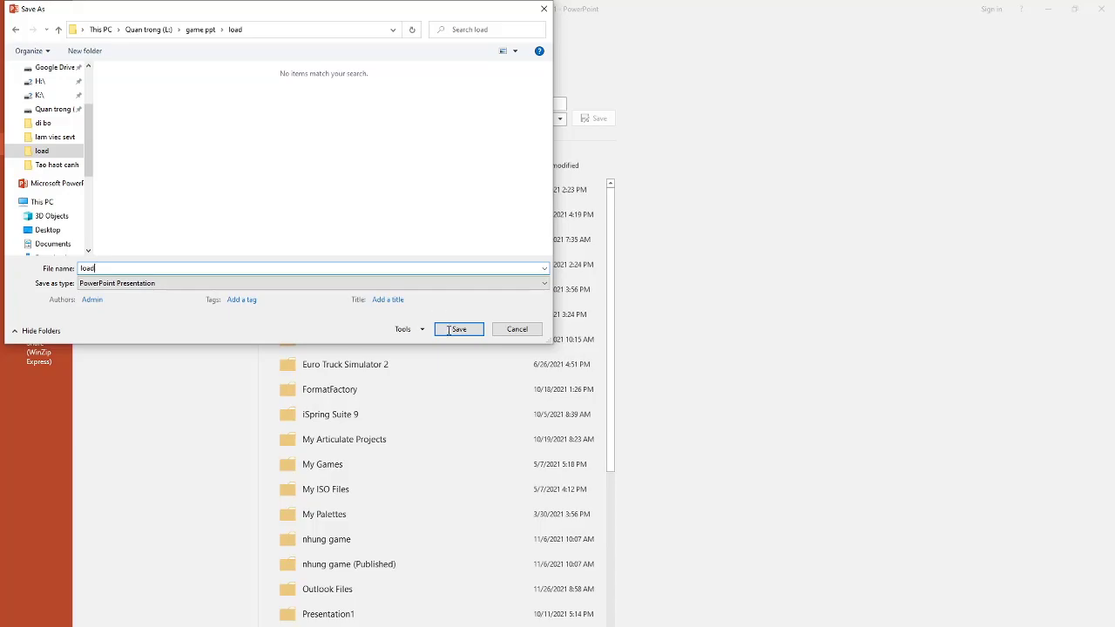
{"action": "left_click", "coordinate": [450, 330]}
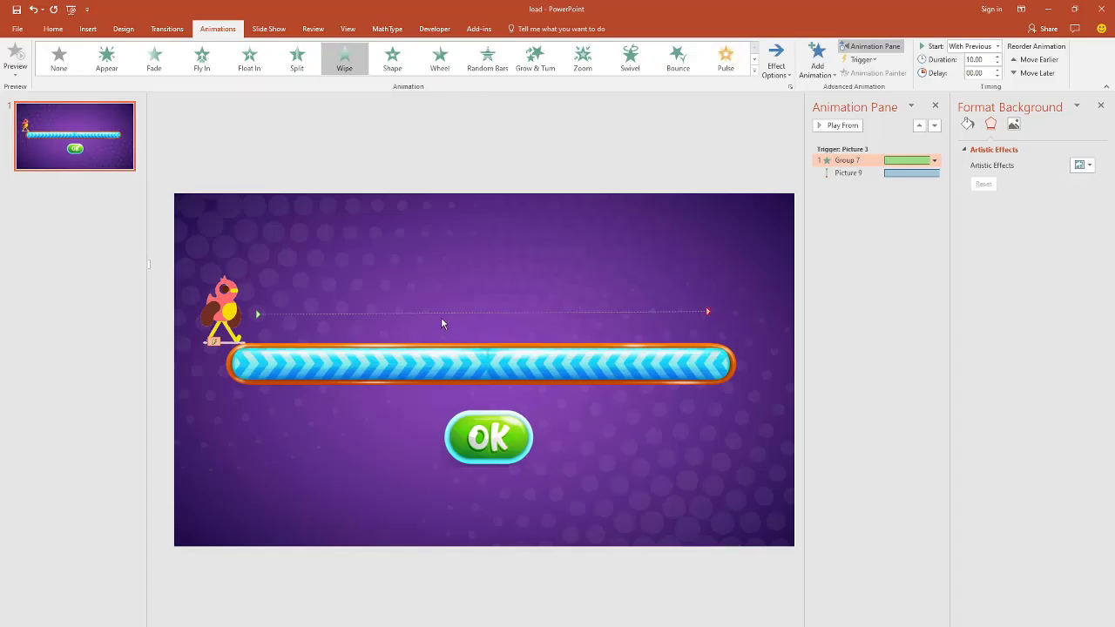